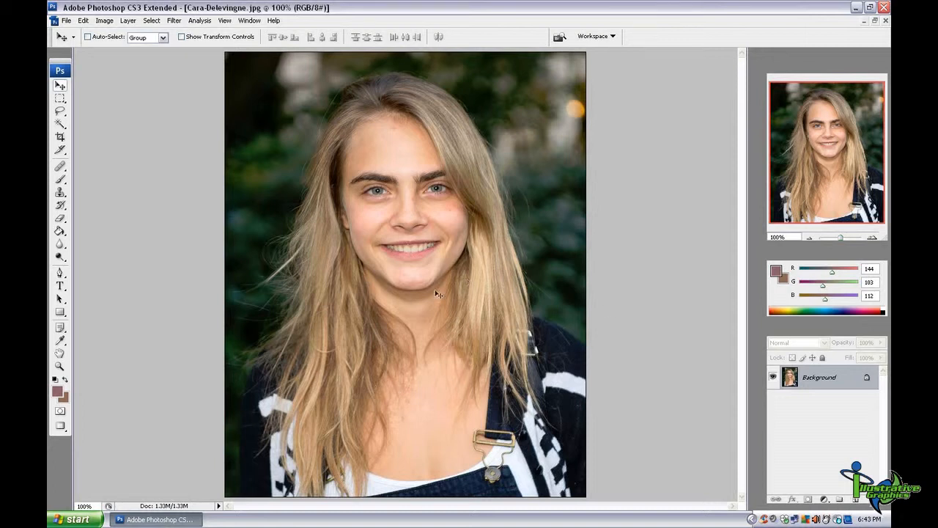
Convert the locked background into a regular layer named Layer 0 with Normal mode and 100% opacity.
{"action": "double_click", "coordinate": [867, 378]}
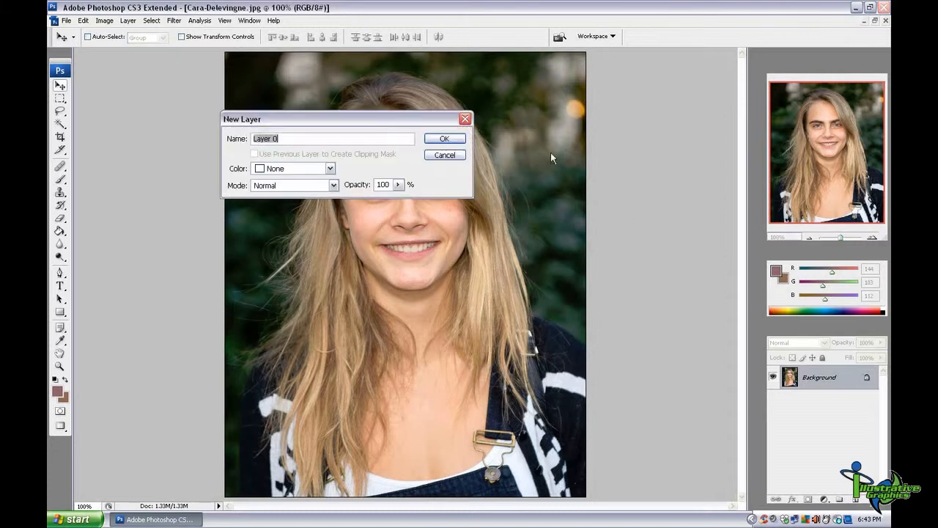
{"action": "left_click", "coordinate": [449, 139]}
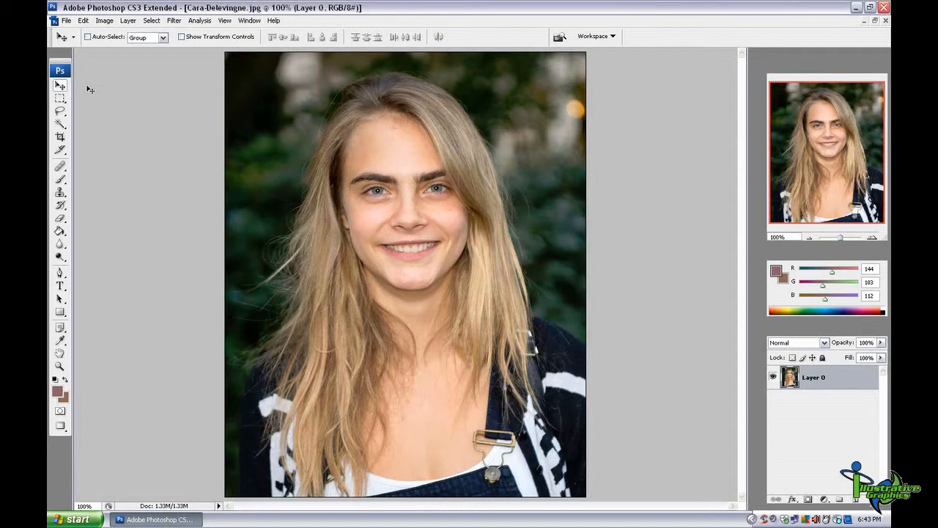
Retouch the blemishes on the forehead, cheeks, nose and chin with the Healing Brush at 200% zoom.
{"action": "left_click", "coordinate": [60, 167]}
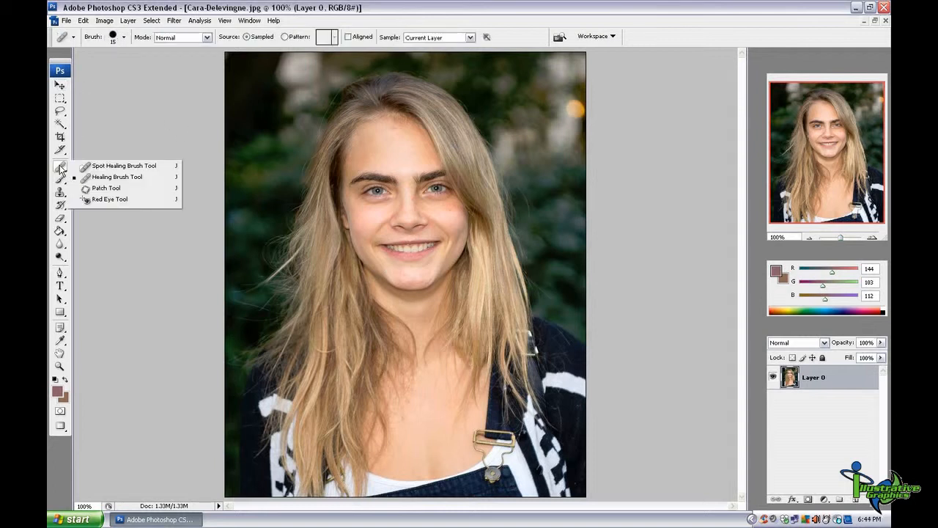
{"action": "left_click", "coordinate": [98, 178]}
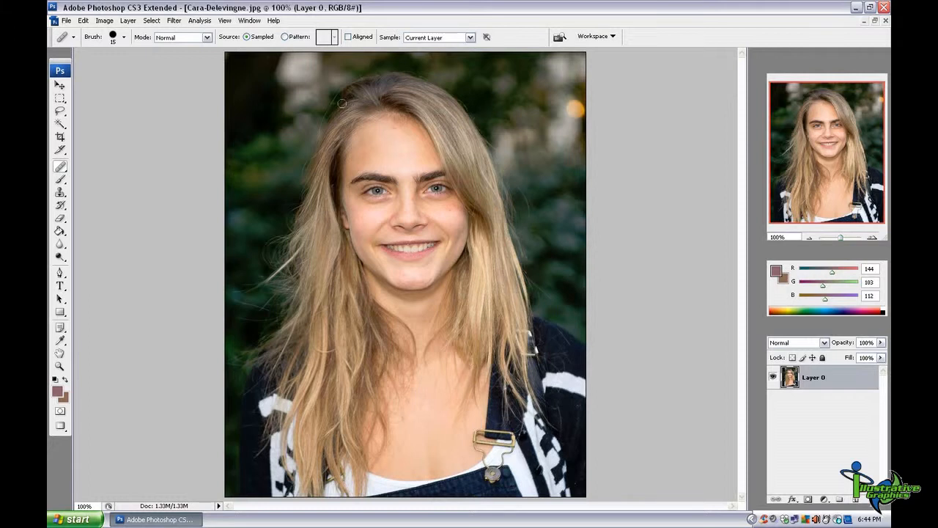
{"action": "left_click", "coordinate": [225, 22]}
{"action": "left_click", "coordinate": [236, 92]}
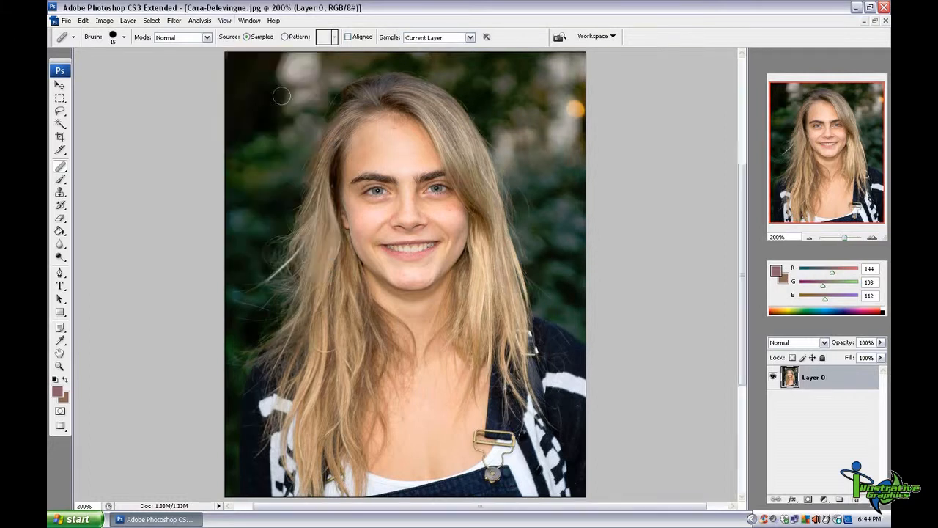
{"action": "left_click_drag", "start_coordinate": [741, 277], "coordinate": [742, 226]}
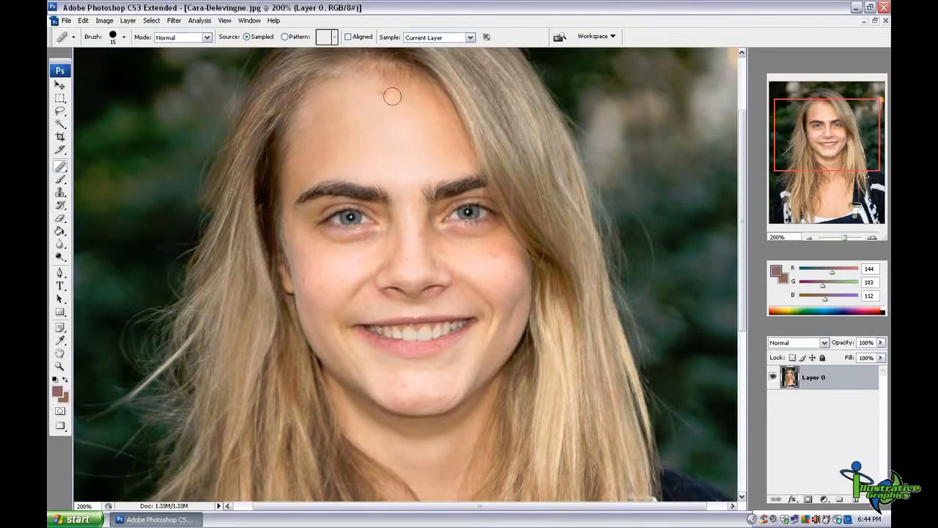
{"action": "left_click", "coordinate": [386, 93]}
{"action": "left_click", "coordinate": [309, 281]}
{"action": "left_click", "coordinate": [407, 404]}
{"action": "left_click", "coordinate": [498, 257]}
{"action": "left_click", "coordinate": [428, 239]}
{"action": "left_click", "coordinate": [393, 149]}
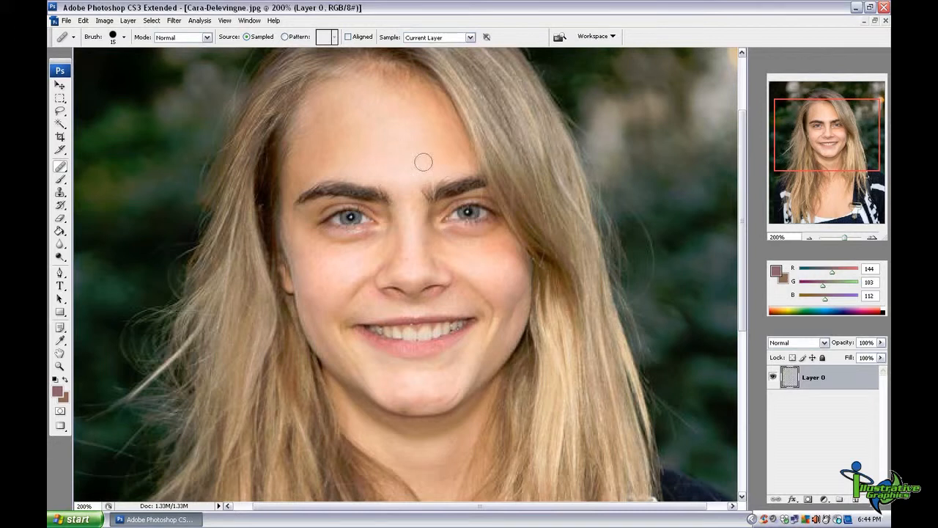
{"action": "left_click", "coordinate": [60, 85]}
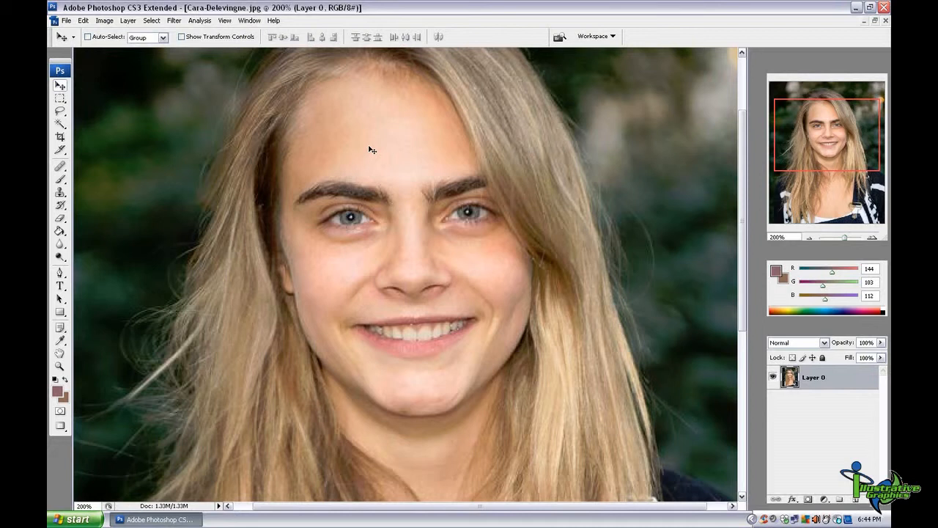
Patch a small area of the upper forehead with nearby clean skin using the Patch tool, and clear the selection.
{"action": "left_click", "coordinate": [63, 169]}
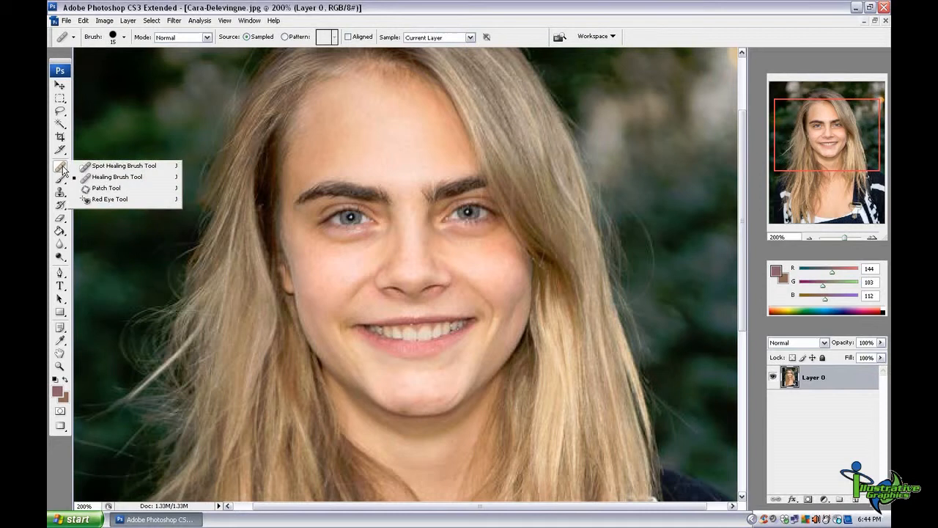
{"action": "left_click", "coordinate": [104, 188]}
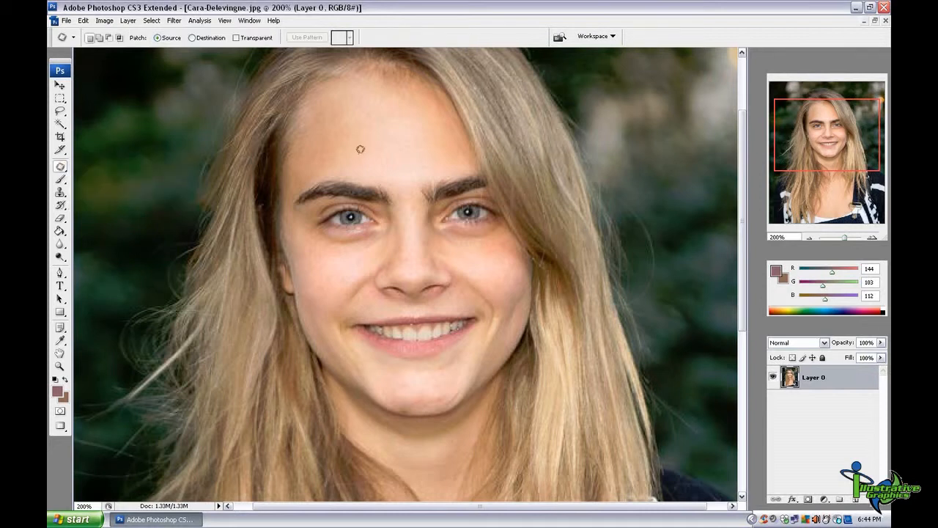
{"action": "mouse_move", "coordinate": [374, 104]}
{"action": "left_mouse_down"}
{"action": "mouse_move", "coordinate": [384, 121]}
{"action": "mouse_move", "coordinate": [397, 109]}
{"action": "mouse_move", "coordinate": [360, 136]}
{"action": "left_mouse_up"}
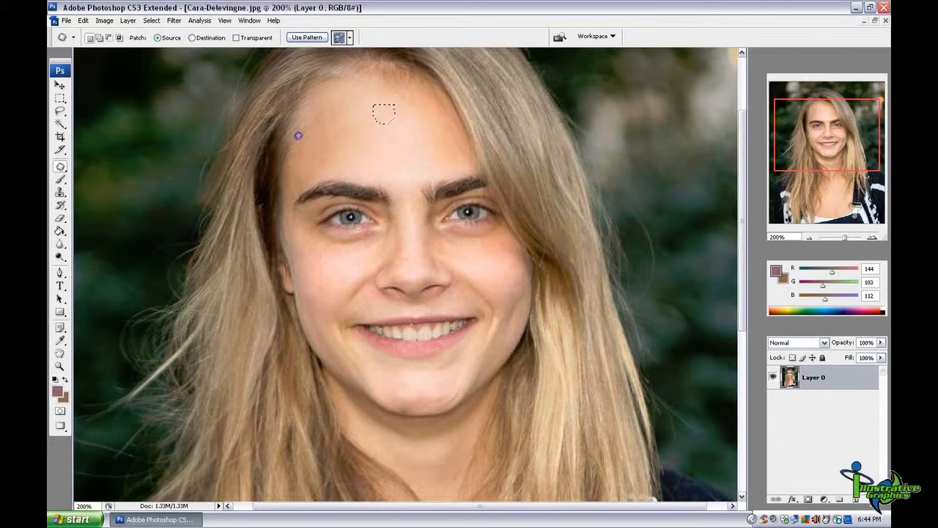
{"action": "left_click", "coordinate": [59, 85]}
{"action": "left_click", "coordinate": [60, 124]}
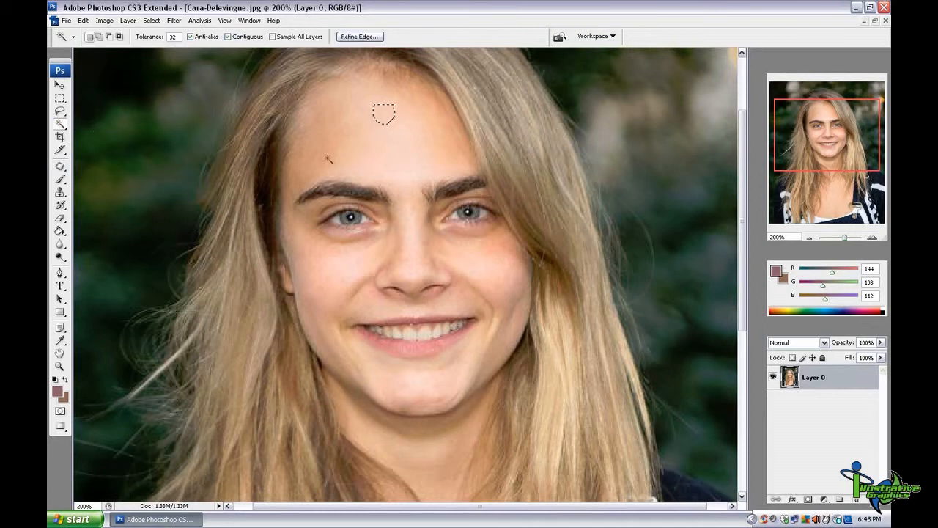
{"action": "key", "text": "ctrl+d"}
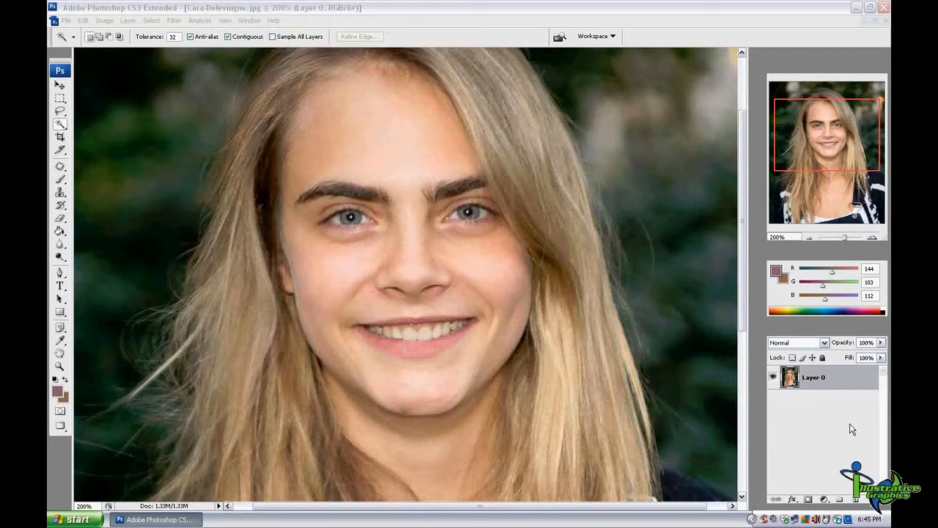
Add a new layer named Face above the portrait and set its blend mode to Soft Light.
{"action": "left_click", "coordinate": [855, 502]}
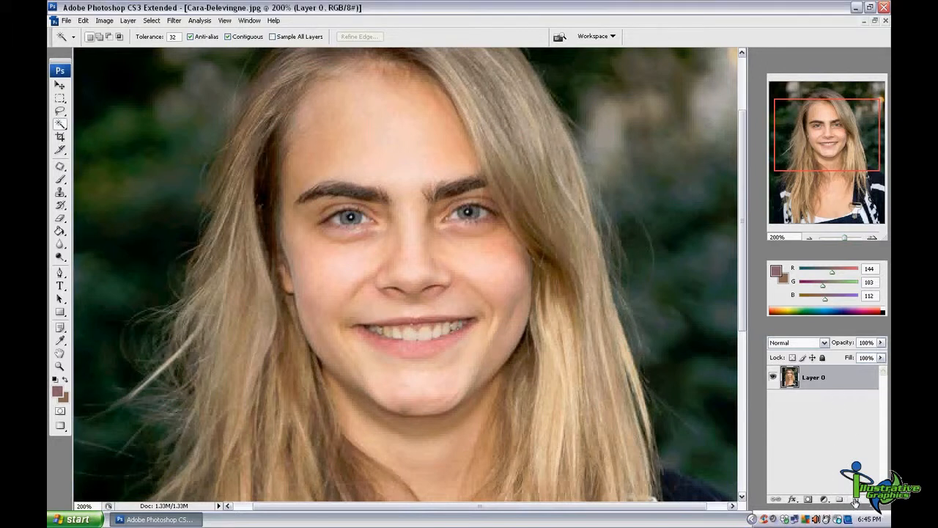
{"action": "left_click", "coordinate": [855, 503]}
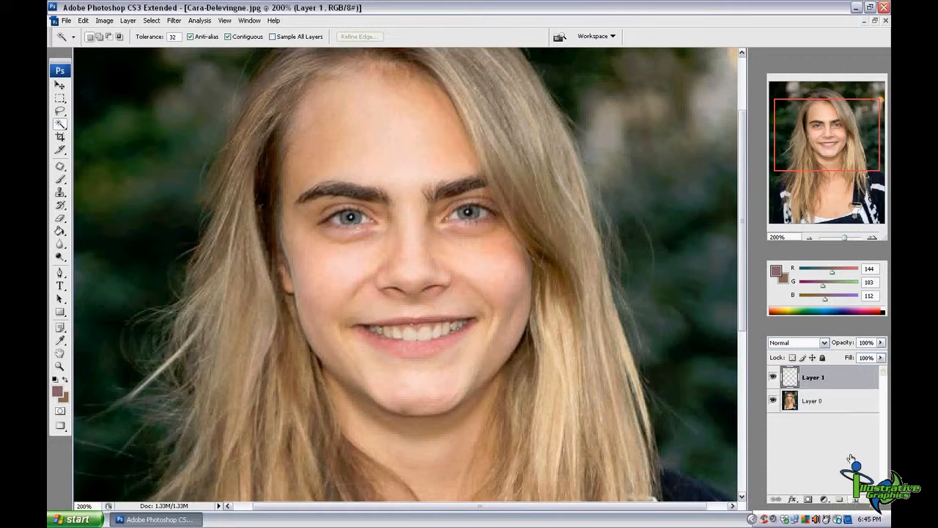
{"action": "double_click", "coordinate": [812, 382]}
{"action": "left_click", "coordinate": [864, 246]}
{"action": "double_click", "coordinate": [816, 378]}
{"action": "type", "text": "F"}
{"action": "key", "text": "Return"}
{"action": "left_click", "coordinate": [824, 342]}
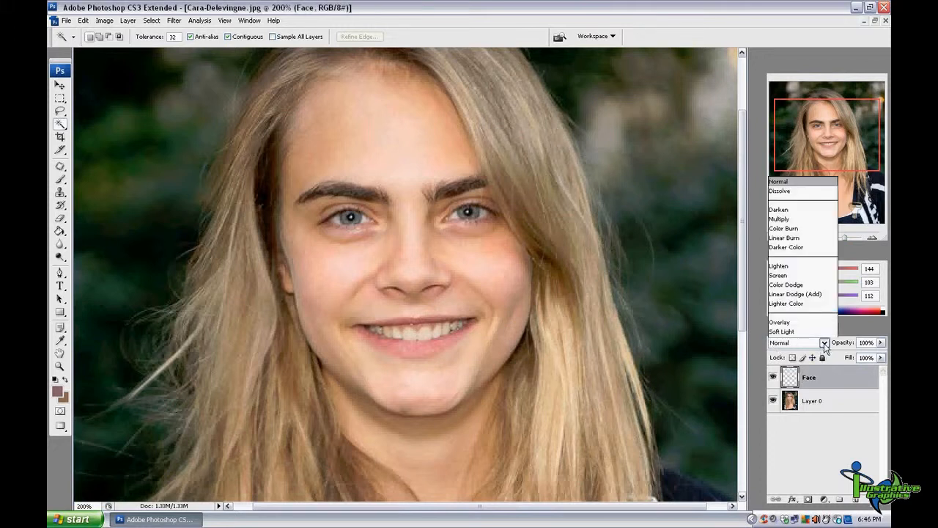
{"action": "left_click", "coordinate": [794, 213]}
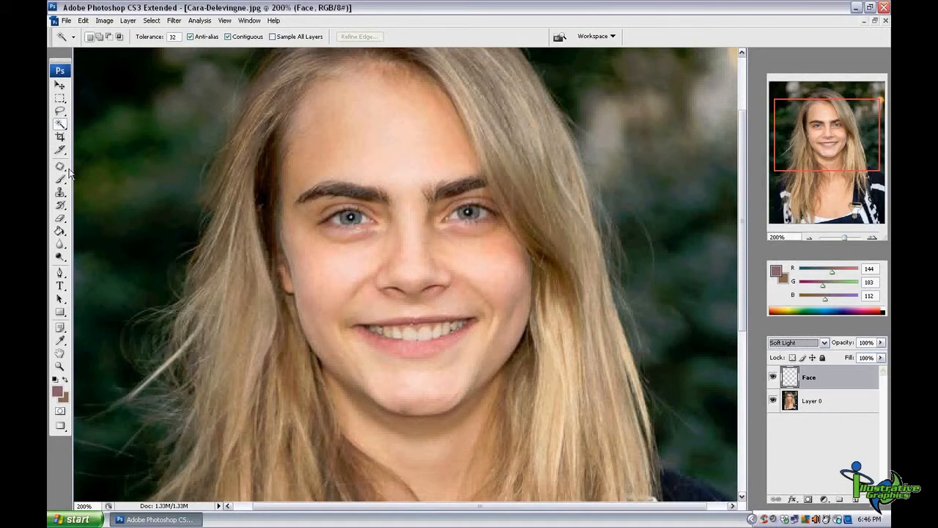
{"action": "left_click", "coordinate": [60, 85]}
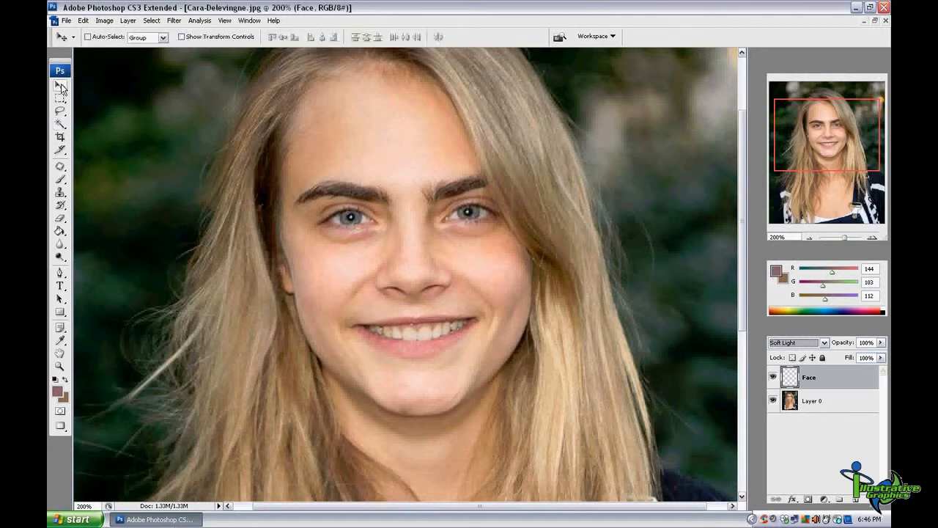
Set the foreground color to a darkened skin tone sampled from the forehead, RGB 209, 148, 120.
{"action": "left_click", "coordinate": [57, 390]}
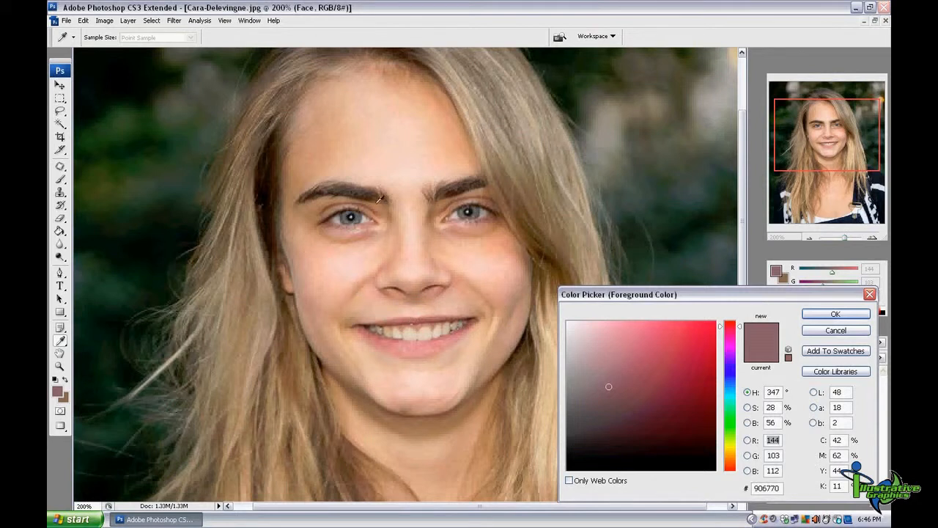
{"action": "left_click", "coordinate": [351, 133]}
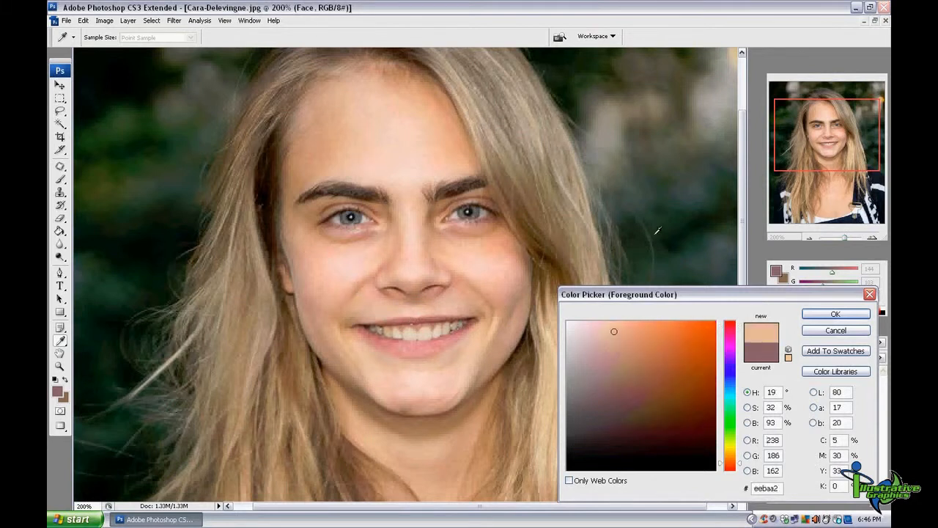
{"action": "left_click", "coordinate": [626, 335]}
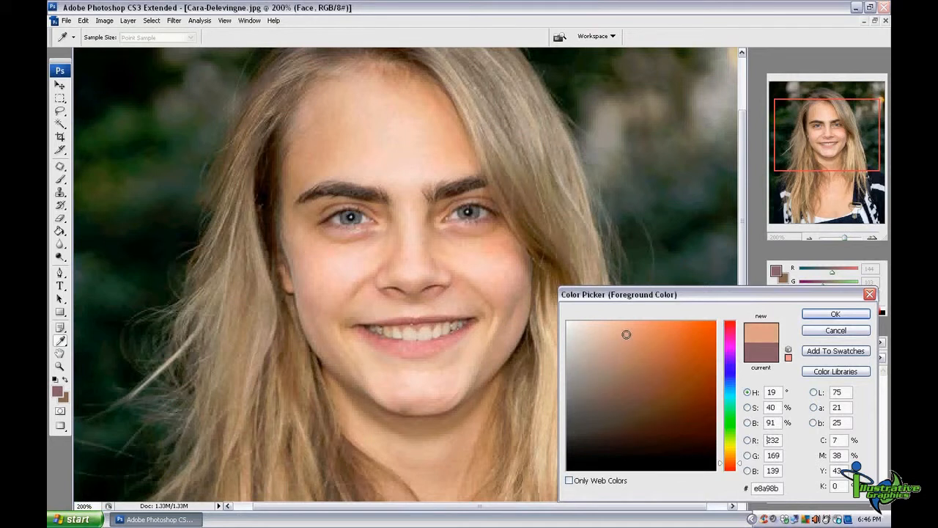
{"action": "left_click", "coordinate": [631, 342]}
{"action": "left_click", "coordinate": [630, 348]}
{"action": "left_click", "coordinate": [833, 317]}
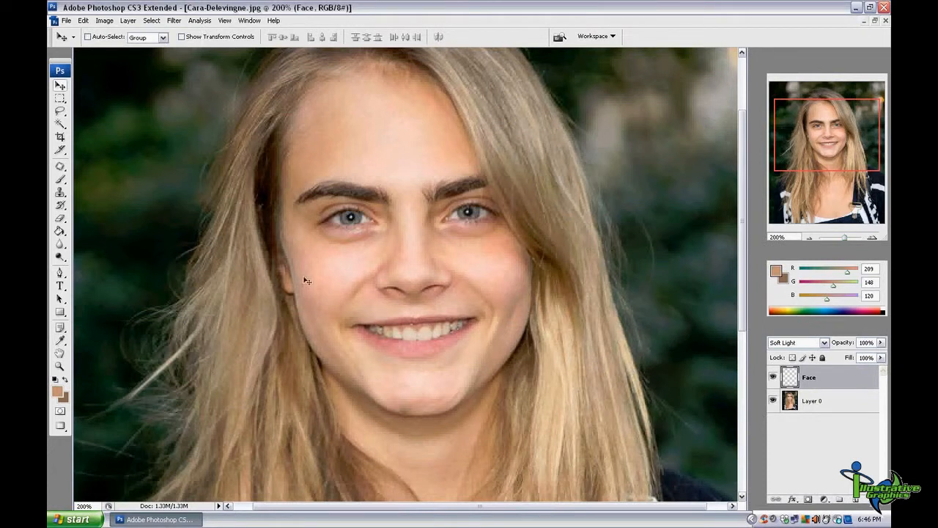
Load the Paintbrush Oval 45 pixels Multiply brush preset and set its master diameter to 25 px.
{"action": "left_click", "coordinate": [62, 179]}
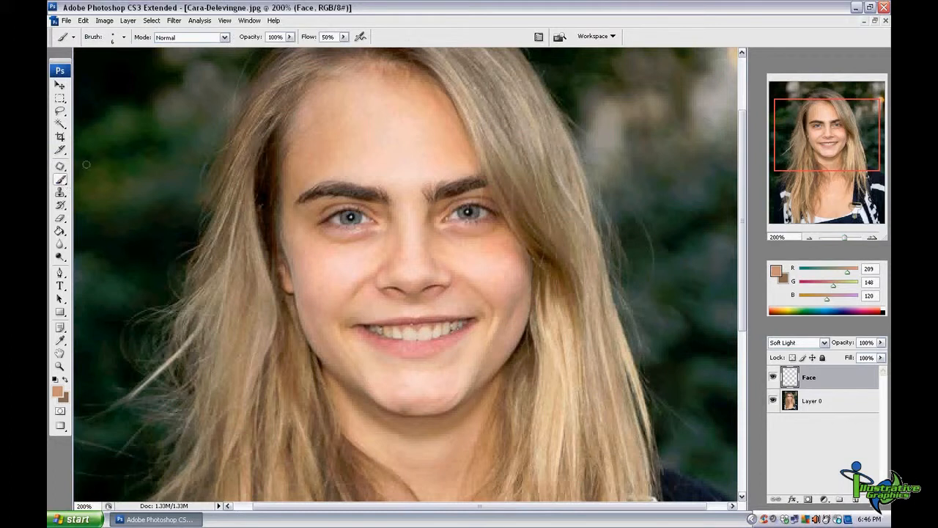
{"action": "left_click", "coordinate": [73, 37]}
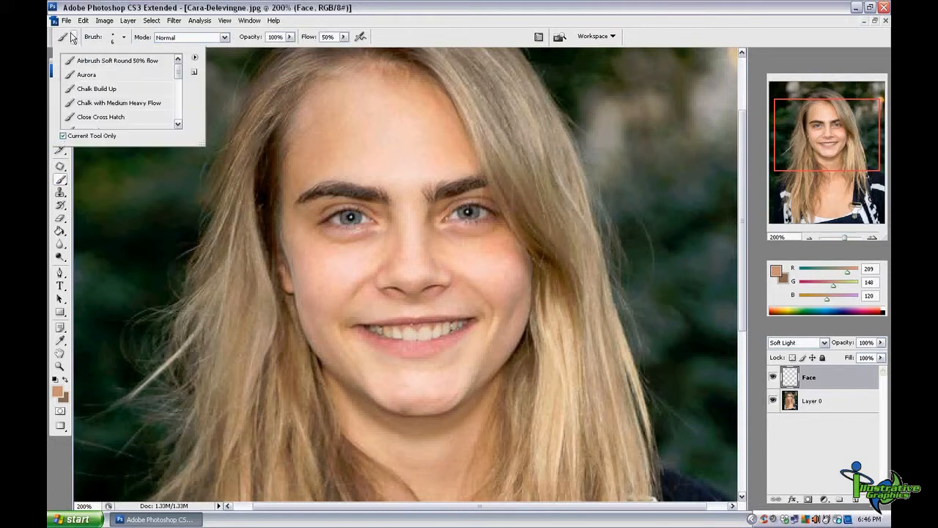
{"action": "left_click_drag", "start_coordinate": [177, 66], "coordinate": [177, 103]}
{"action": "left_click", "coordinate": [104, 75]}
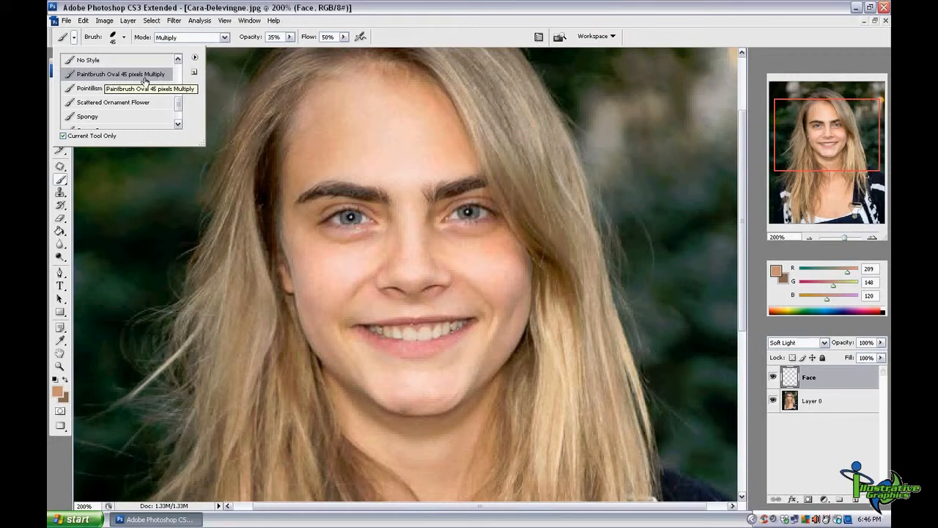
{"action": "left_click", "coordinate": [350, 26]}
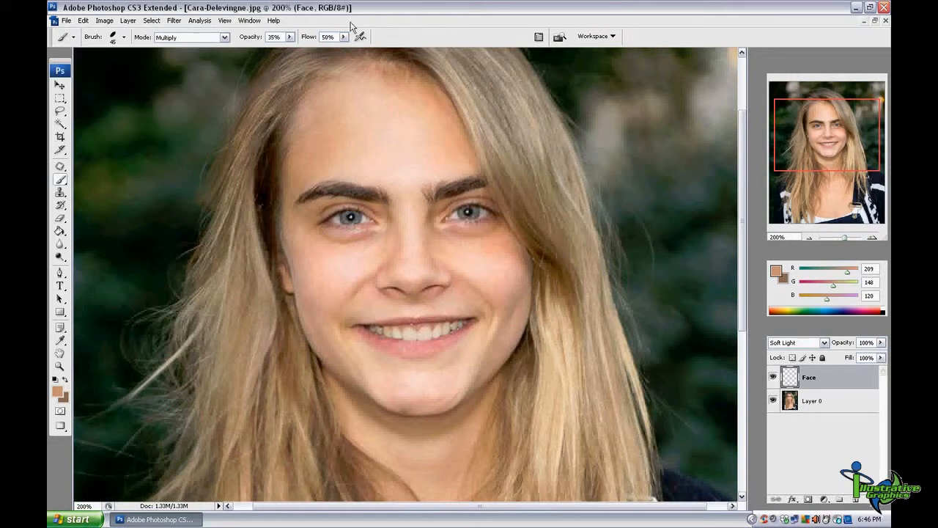
{"action": "left_click", "coordinate": [124, 37]}
{"action": "left_click_drag", "start_coordinate": [88, 68], "coordinate": [76, 68]}
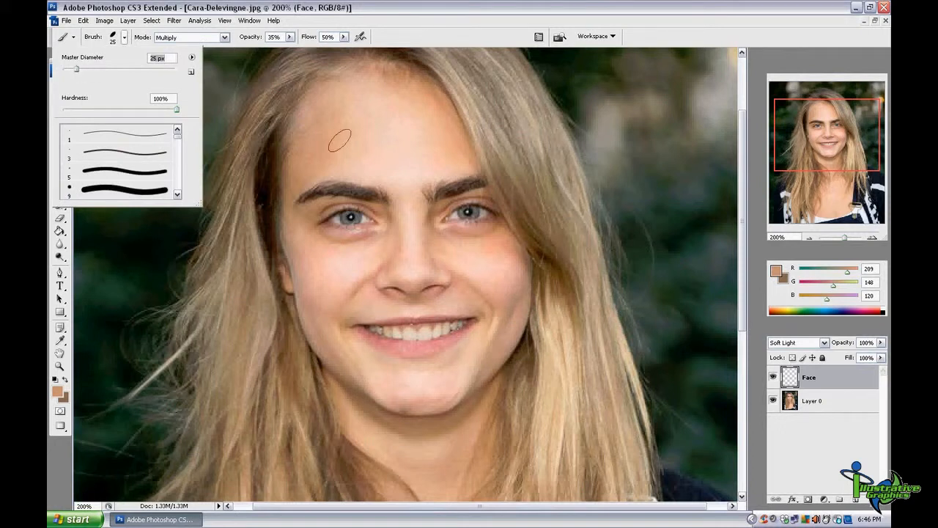
{"action": "left_click", "coordinate": [461, 12]}
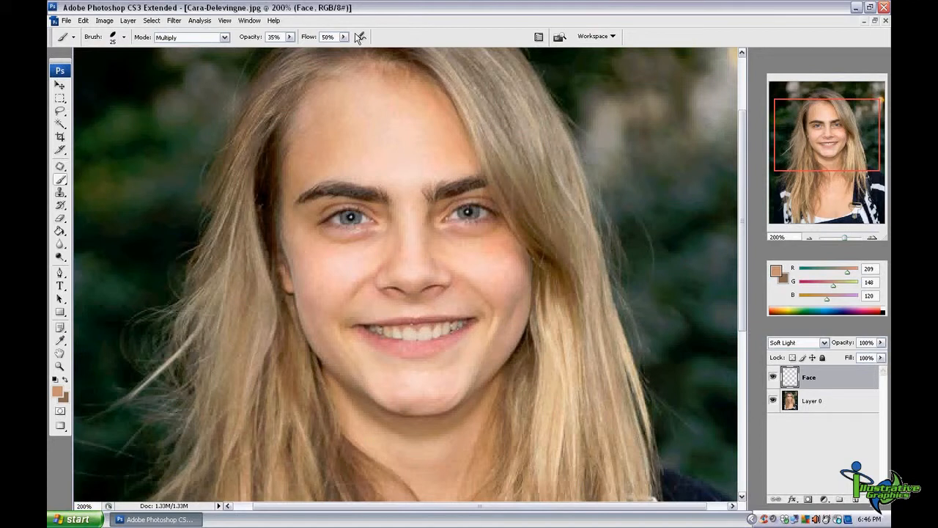
Adjust the brush opacity to paint the skin tone over the face on the Face layer, and compare the result with the layer hidden and shown.
{"action": "left_click", "coordinate": [290, 38]}
{"action": "left_click", "coordinate": [454, 7]}
{"action": "left_click", "coordinate": [61, 87]}
{"action": "left_click", "coordinate": [773, 377]}
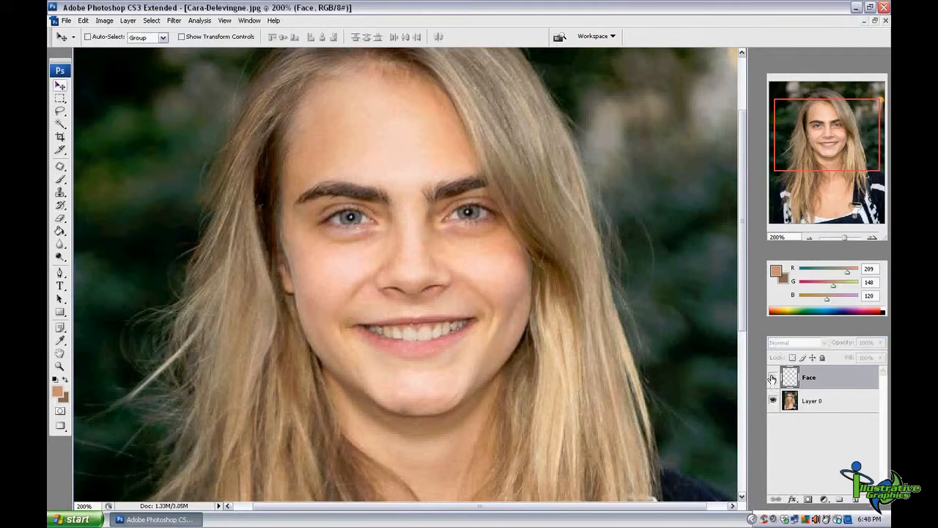
{"action": "left_click", "coordinate": [772, 376]}
{"action": "left_click", "coordinate": [772, 377]}
{"action": "left_click", "coordinate": [772, 377]}
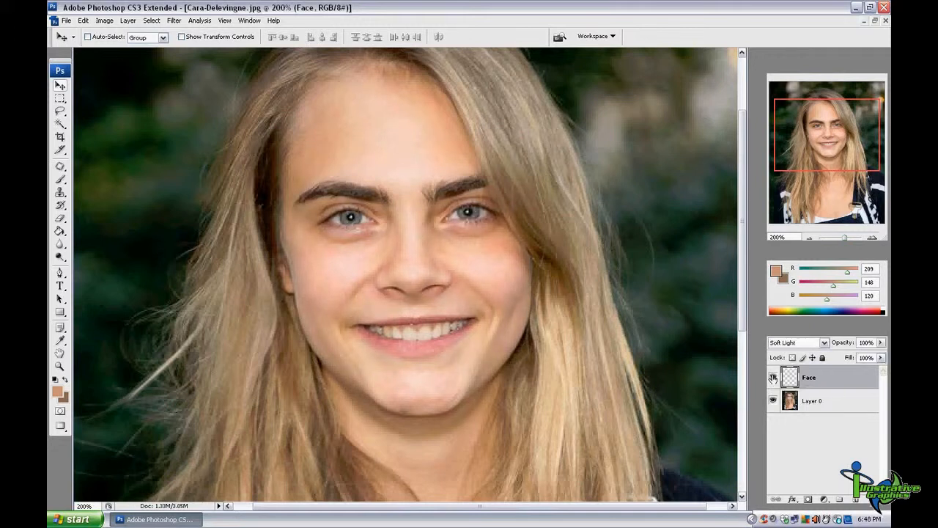
Change the Face layer's blend mode to Overlay and compare the portrait with the layer hidden and shown.
{"action": "left_click", "coordinate": [822, 343]}
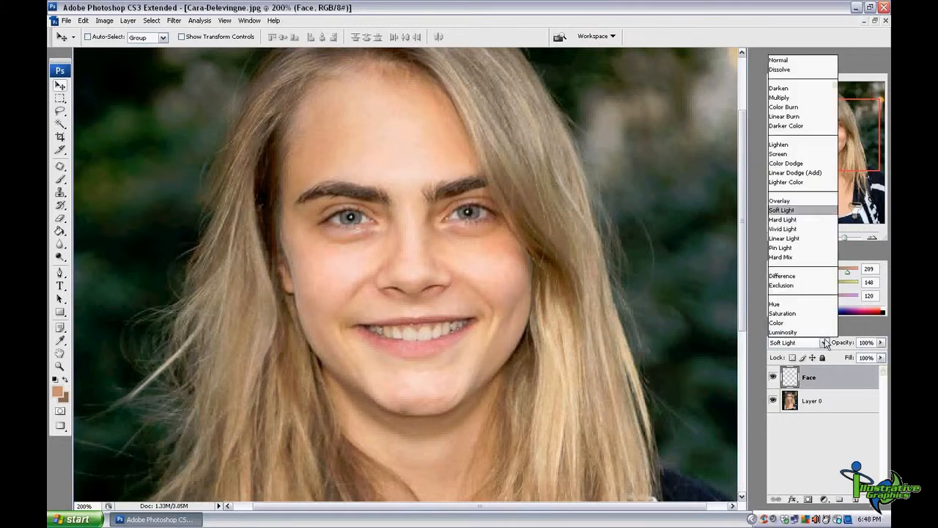
{"action": "left_click", "coordinate": [780, 203]}
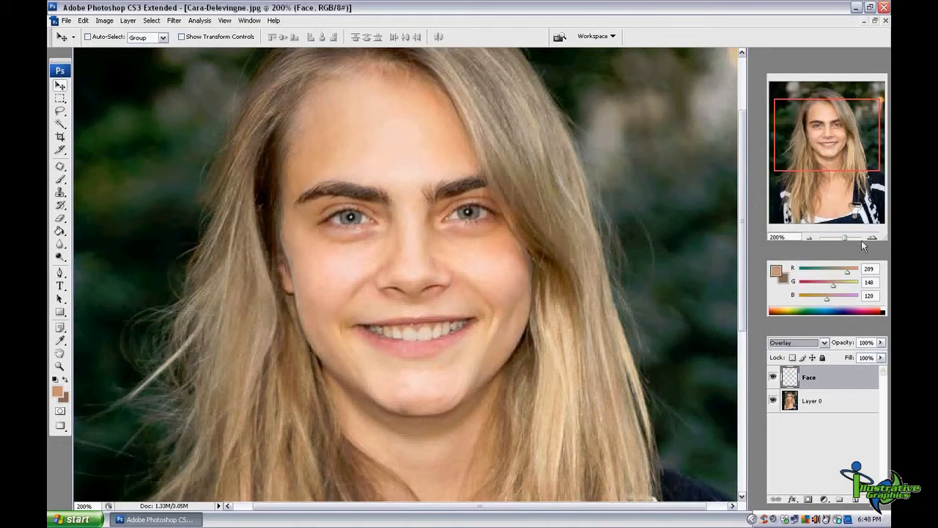
{"action": "left_click", "coordinate": [774, 377]}
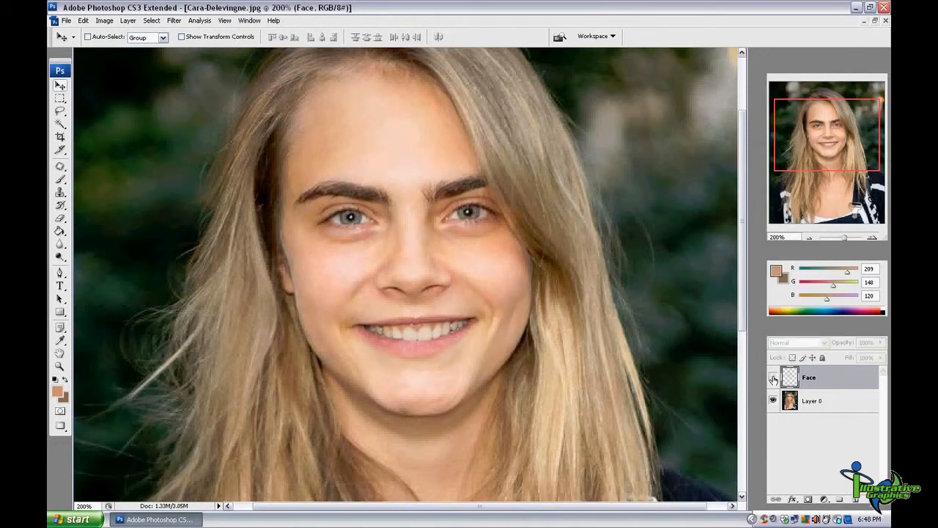
{"action": "left_click", "coordinate": [774, 376]}
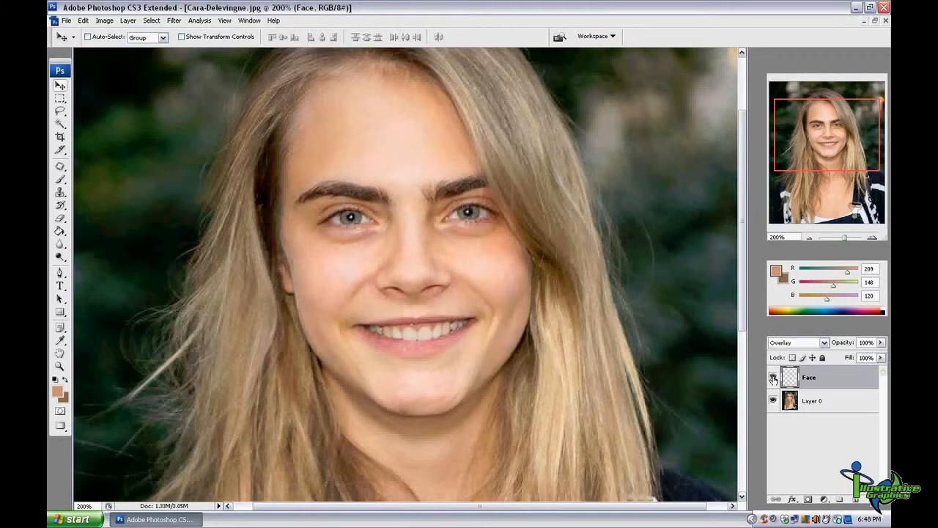
{"action": "left_click", "coordinate": [774, 378]}
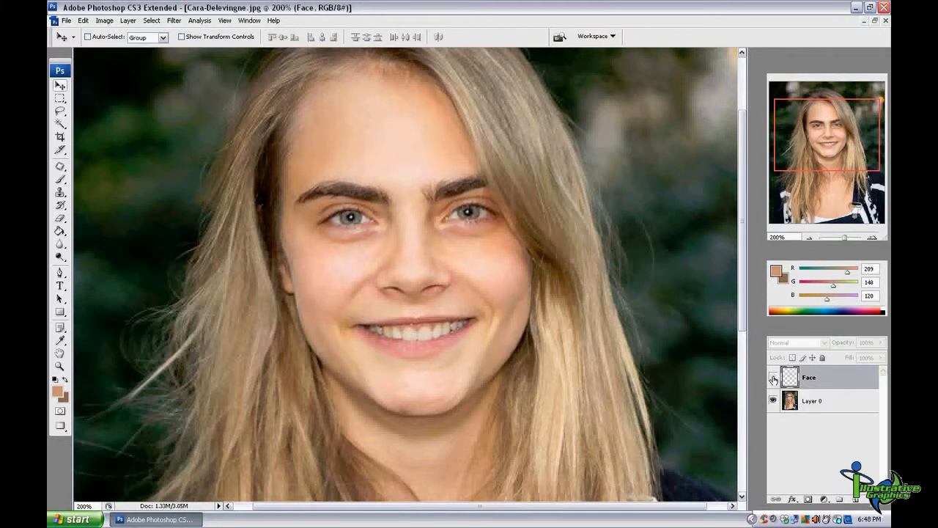
{"action": "left_click", "coordinate": [773, 377]}
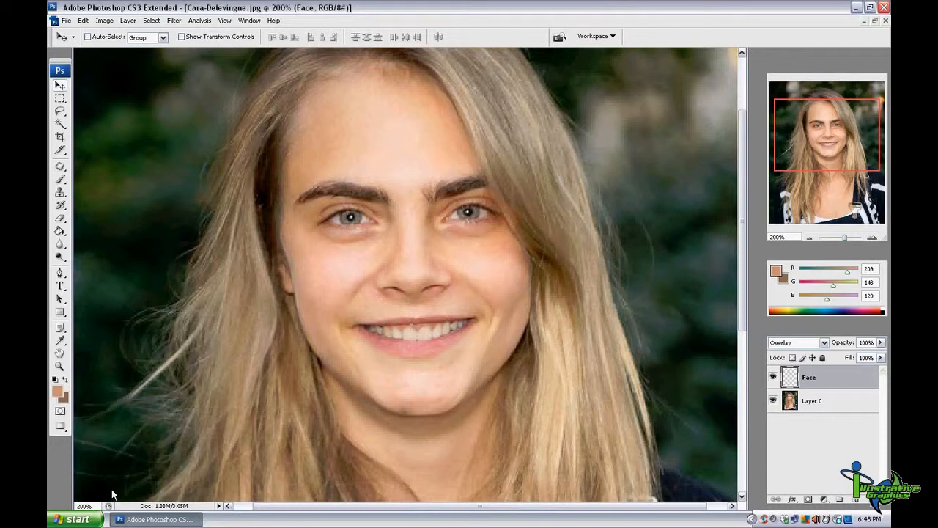
Add a new layer above the Face layer and name it Blush.
{"action": "key", "text": "ctrl+shift+n"}
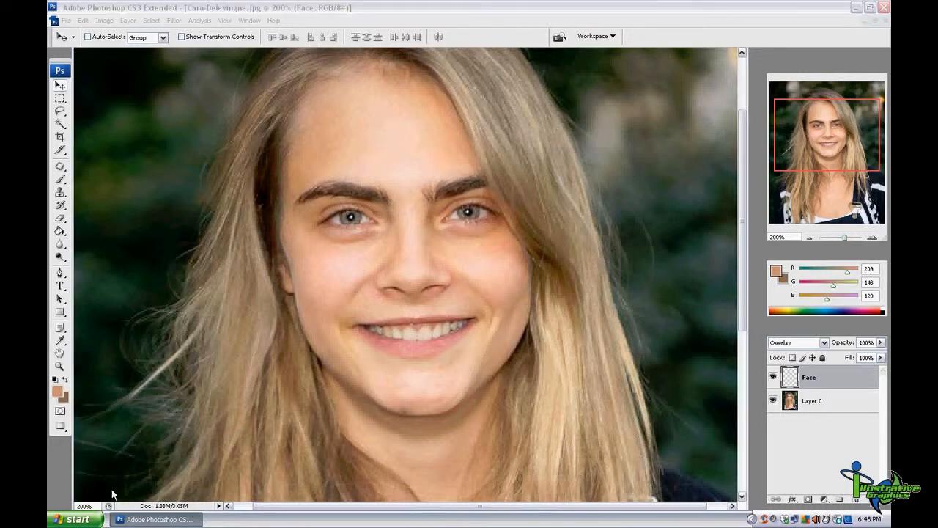
{"action": "key", "text": "e"}
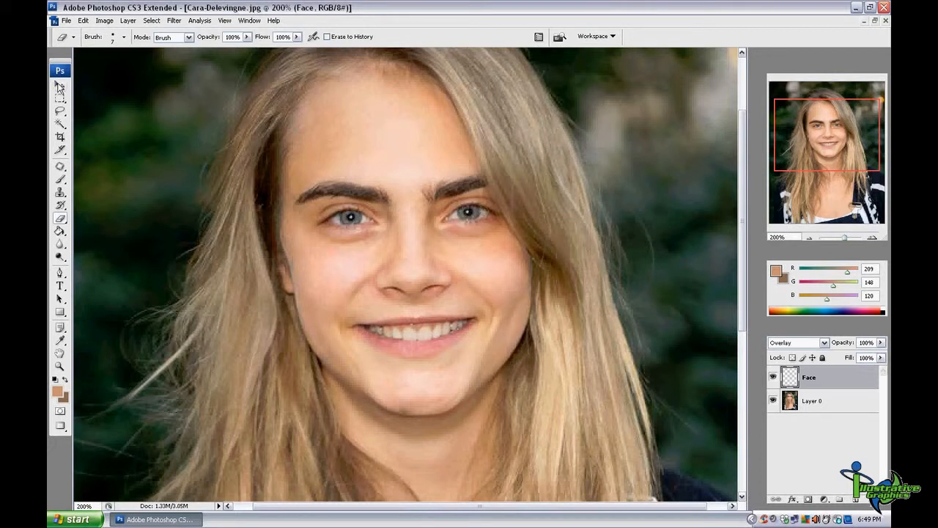
{"action": "left_click", "coordinate": [60, 86]}
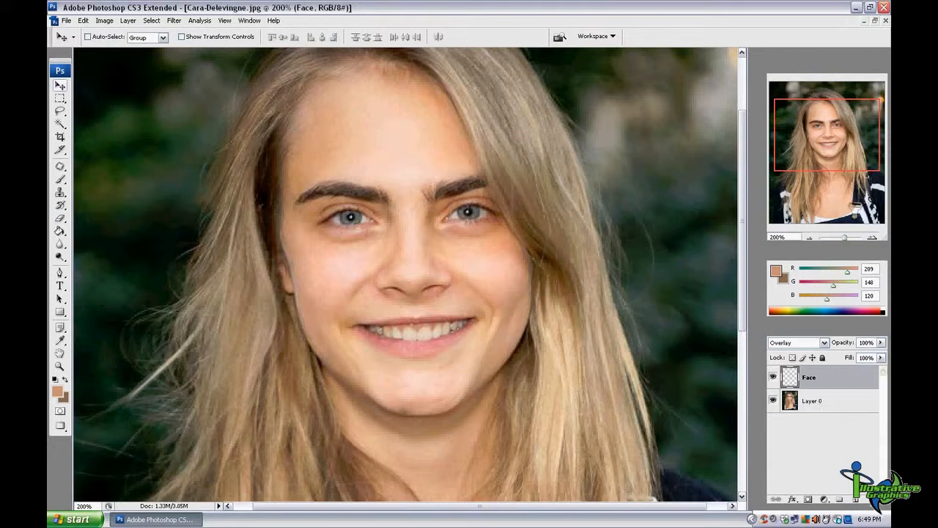
{"action": "left_click", "coordinate": [856, 499]}
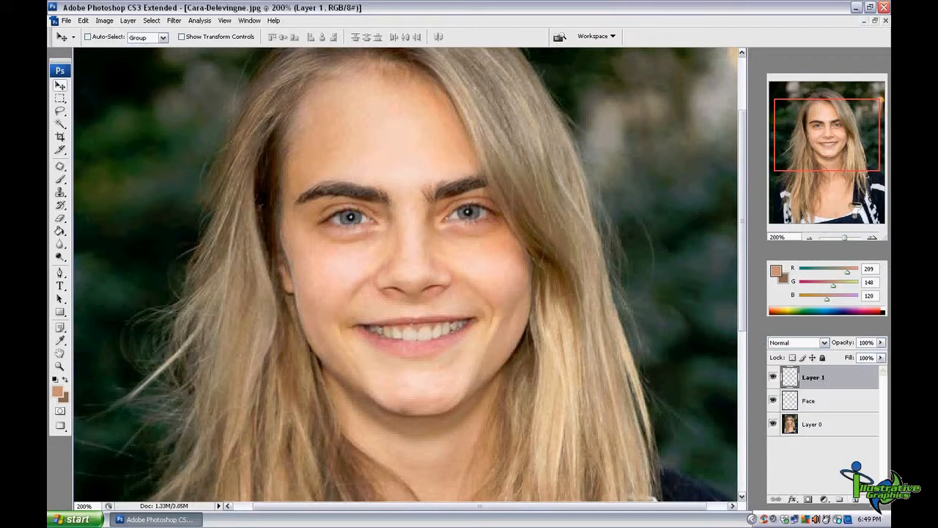
{"action": "double_click", "coordinate": [814, 382]}
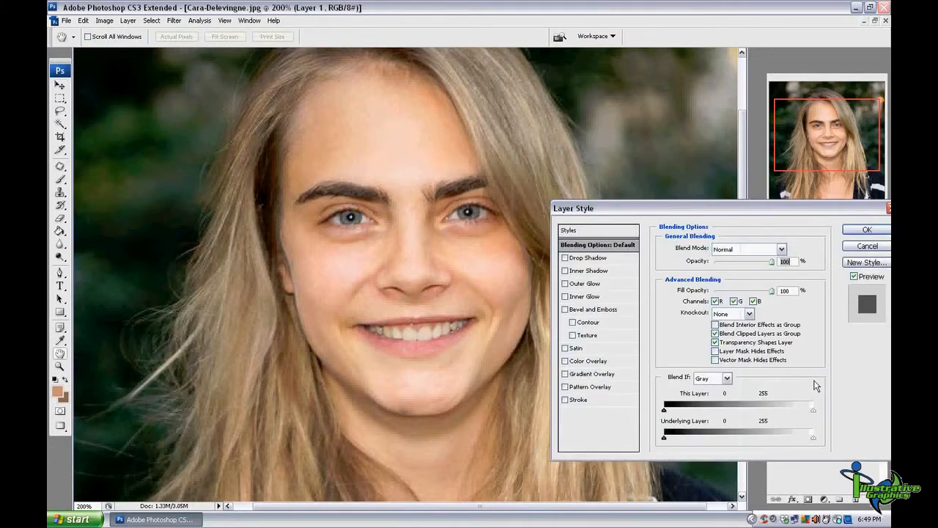
{"action": "left_click", "coordinate": [867, 246]}
{"action": "double_click", "coordinate": [812, 378]}
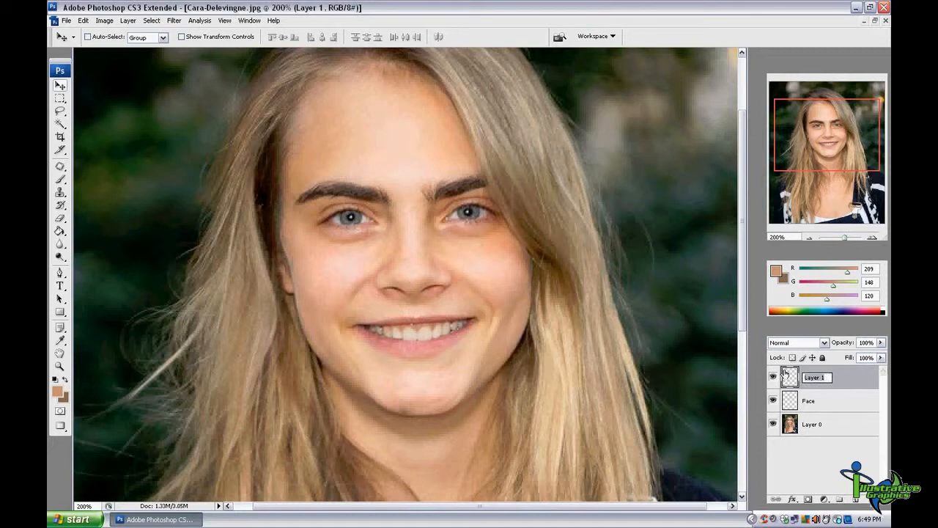
{"action": "type", "text": "C"}
{"action": "type", "text": "lush"}
{"action": "key", "text": "Return"}
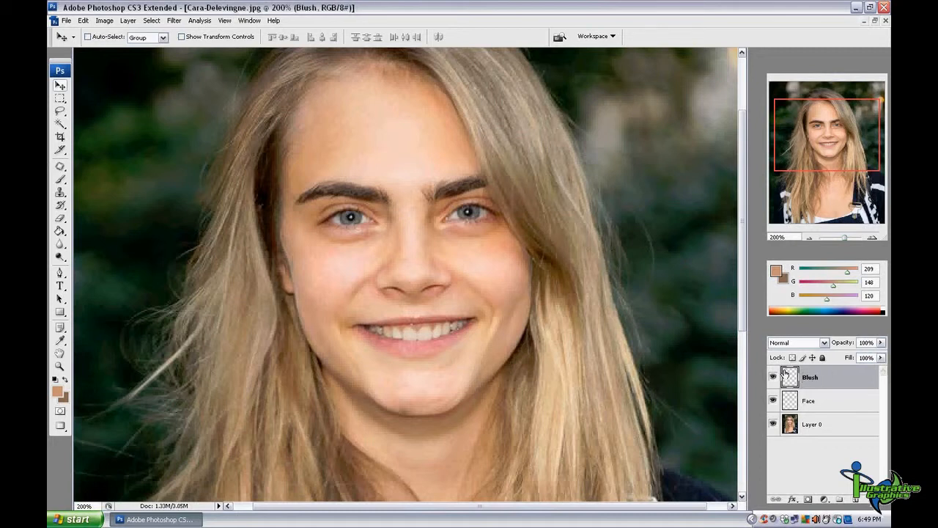
Set the foreground color to a light pink for the blush, RGB 243, 139, 249.
{"action": "left_click", "coordinate": [58, 390]}
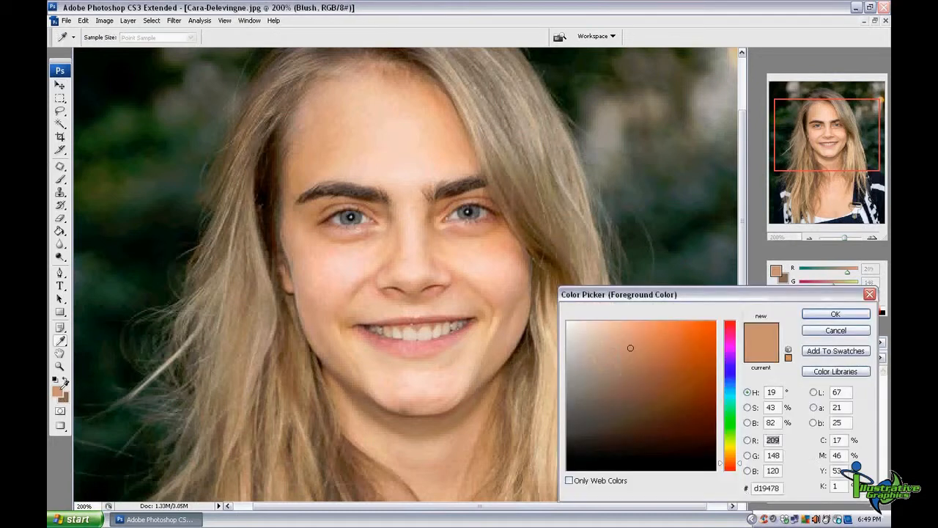
{"action": "left_click", "coordinate": [732, 339]}
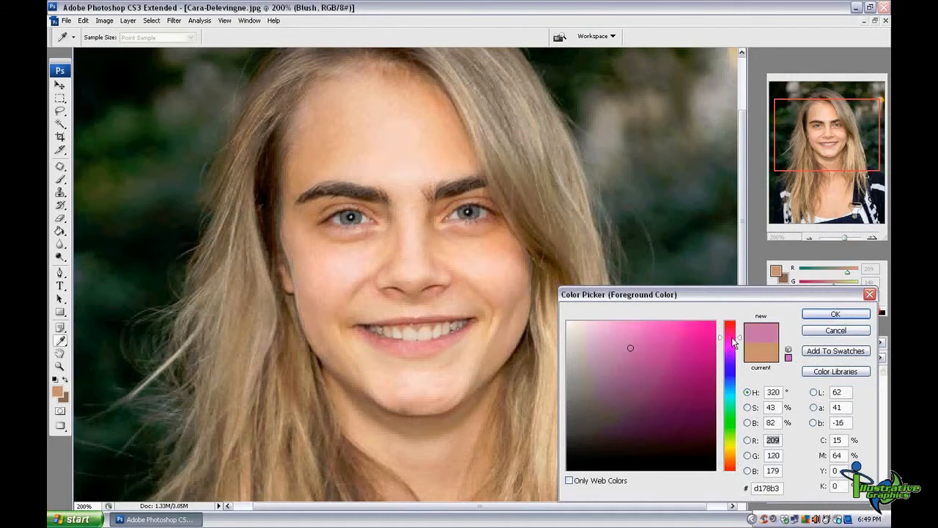
{"action": "left_click", "coordinate": [731, 331]}
{"action": "left_click", "coordinate": [732, 324]}
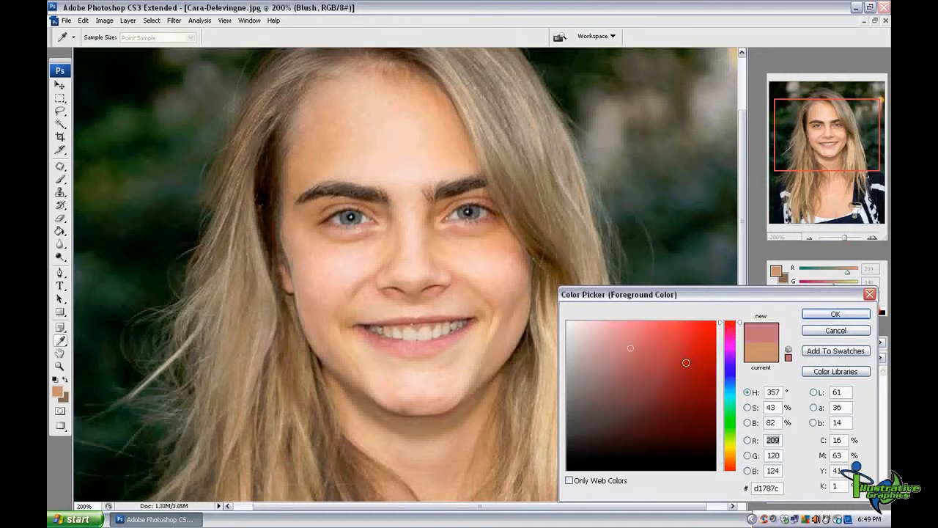
{"action": "left_click", "coordinate": [678, 369]}
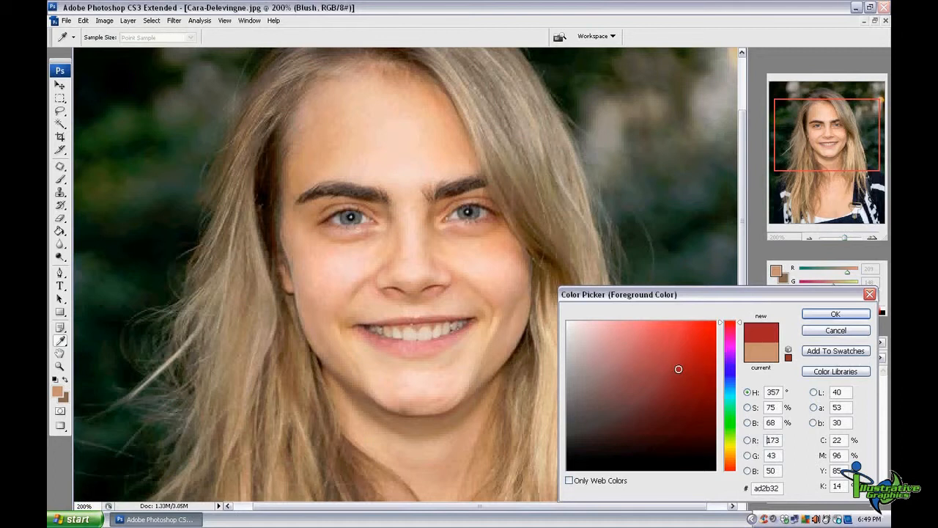
{"action": "left_click", "coordinate": [729, 347]}
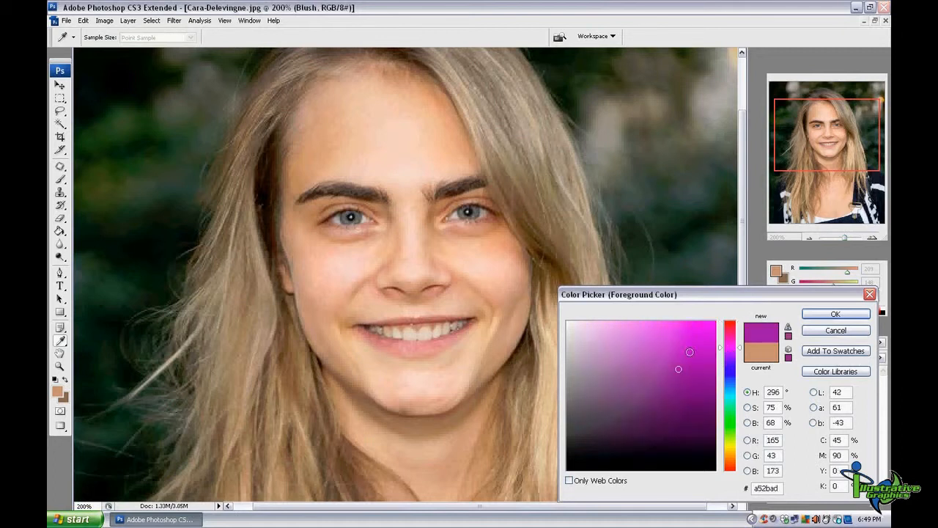
{"action": "left_click", "coordinate": [667, 348]}
{"action": "left_click", "coordinate": [619, 328]}
{"action": "mouse_move", "coordinate": [619, 329]}
{"action": "left_mouse_down"}
{"action": "mouse_move", "coordinate": [607, 347]}
{"action": "mouse_move", "coordinate": [618, 327]}
{"action": "mouse_move", "coordinate": [638, 336]}
{"action": "mouse_move", "coordinate": [633, 324]}
{"action": "left_mouse_up"}
{"action": "left_click", "coordinate": [834, 315]}
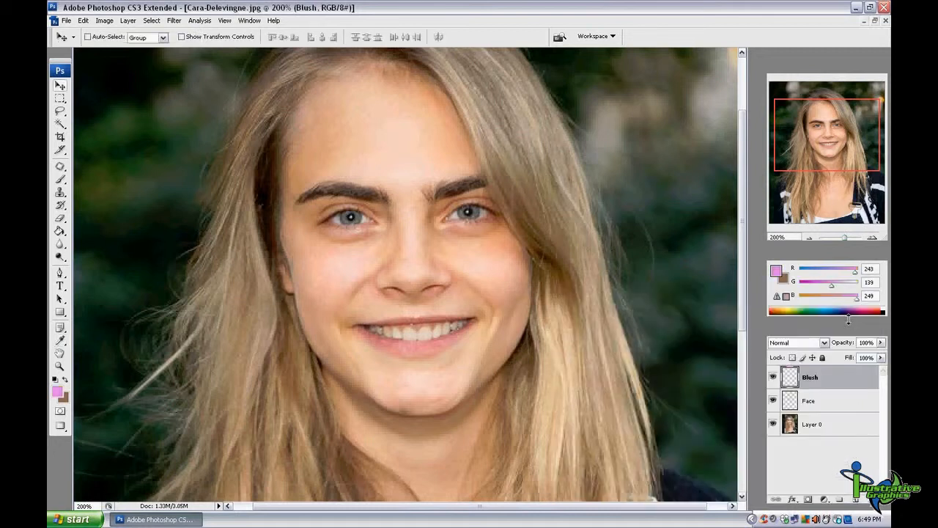
Set the Blush layer's blend mode to Soft Light and its opacity to 70%.
{"action": "left_click", "coordinate": [825, 343]}
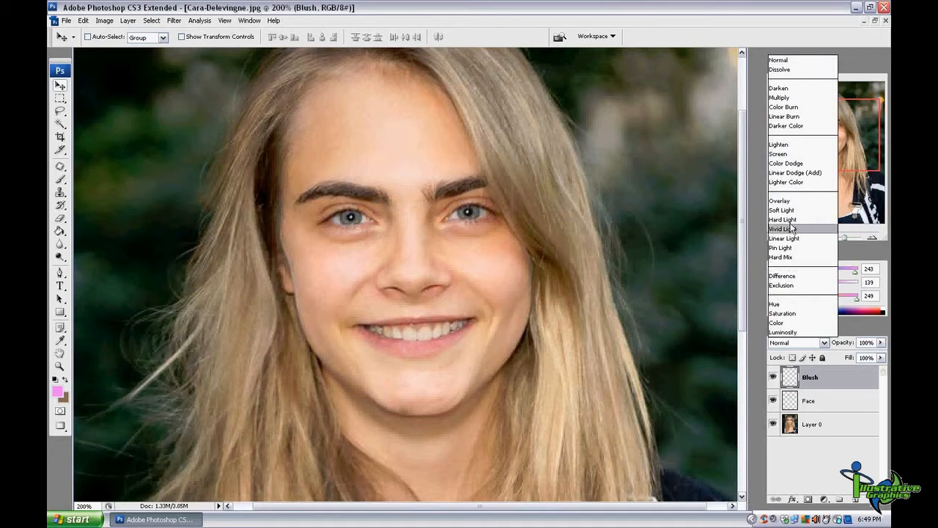
{"action": "left_click", "coordinate": [788, 211]}
{"action": "left_click", "coordinate": [881, 343]}
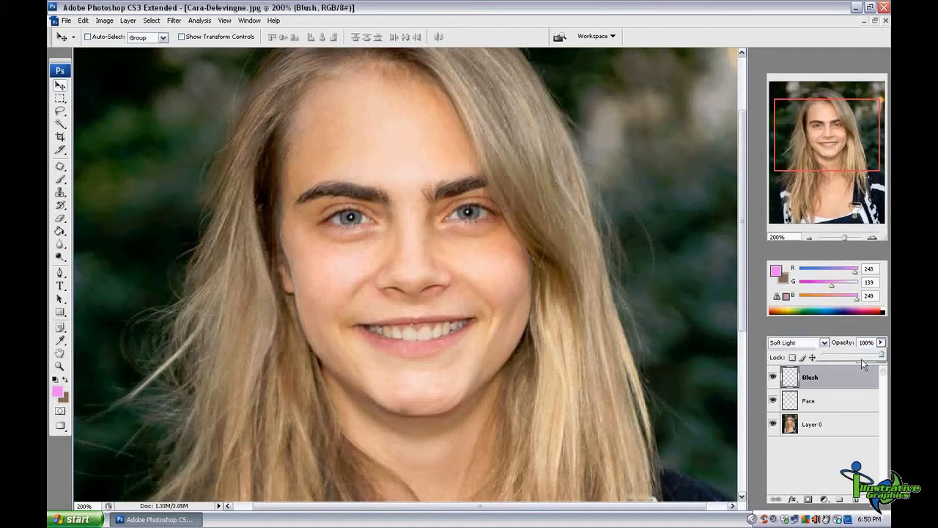
{"action": "left_click_drag", "start_coordinate": [882, 359], "coordinate": [870, 361]}
{"action": "left_click", "coordinate": [644, 4]}
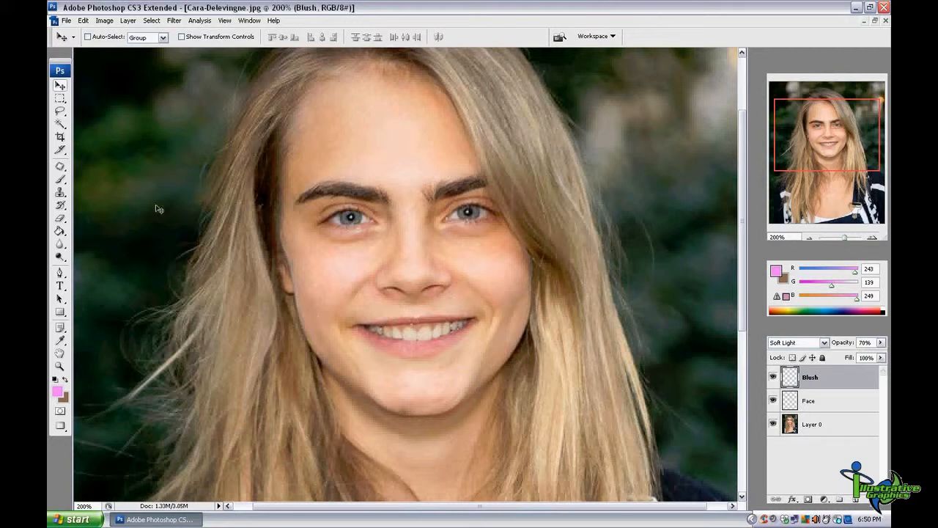
Load the Airbrush Soft Round 50% flow brush preset and set the brush opacity to 70%.
{"action": "left_click", "coordinate": [60, 179]}
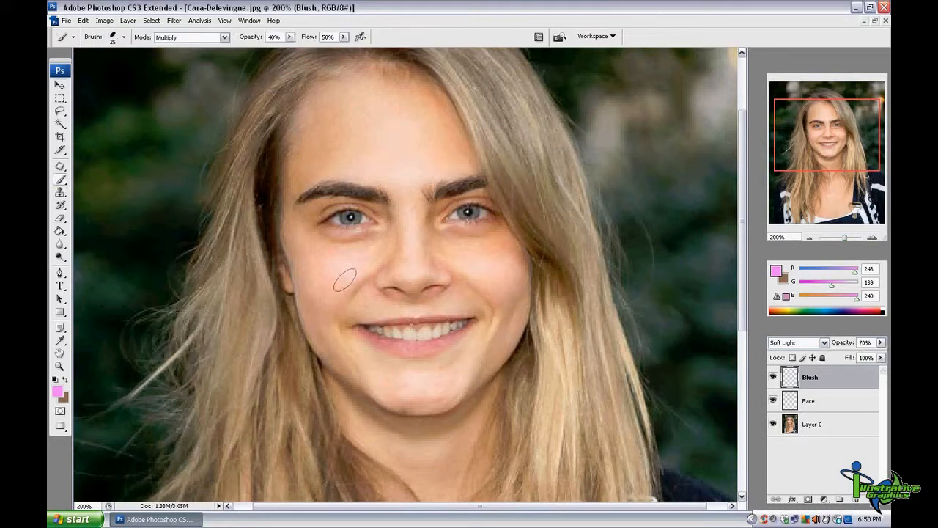
{"action": "left_click", "coordinate": [73, 37]}
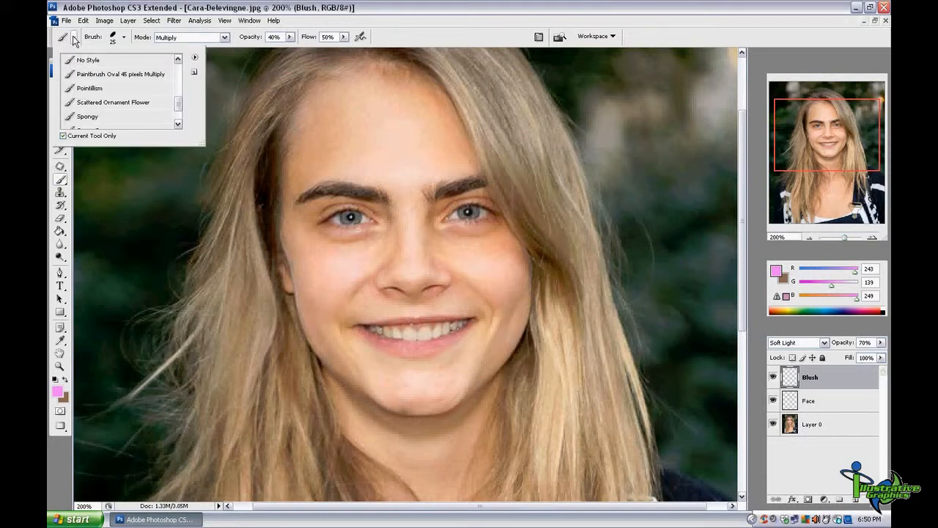
{"action": "left_click_drag", "start_coordinate": [178, 105], "coordinate": [175, 69]}
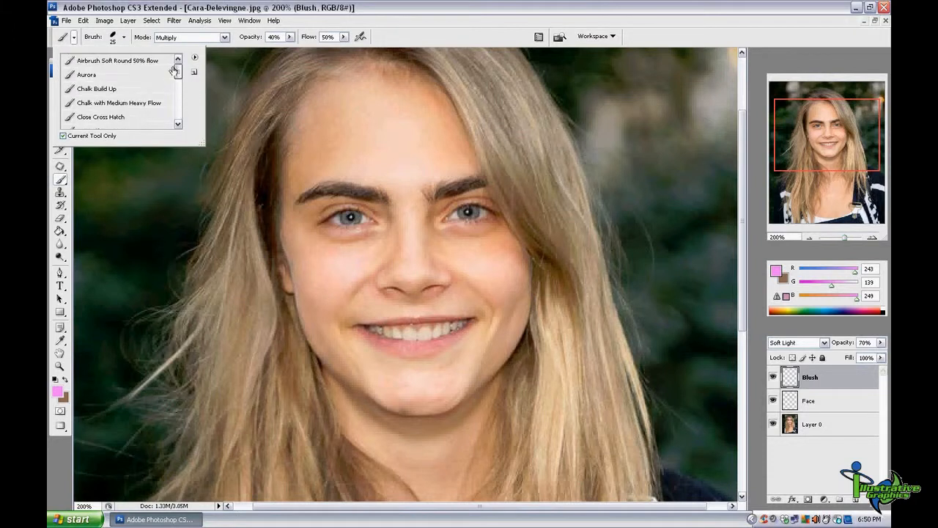
{"action": "left_click", "coordinate": [127, 61]}
{"action": "left_click", "coordinate": [480, 10]}
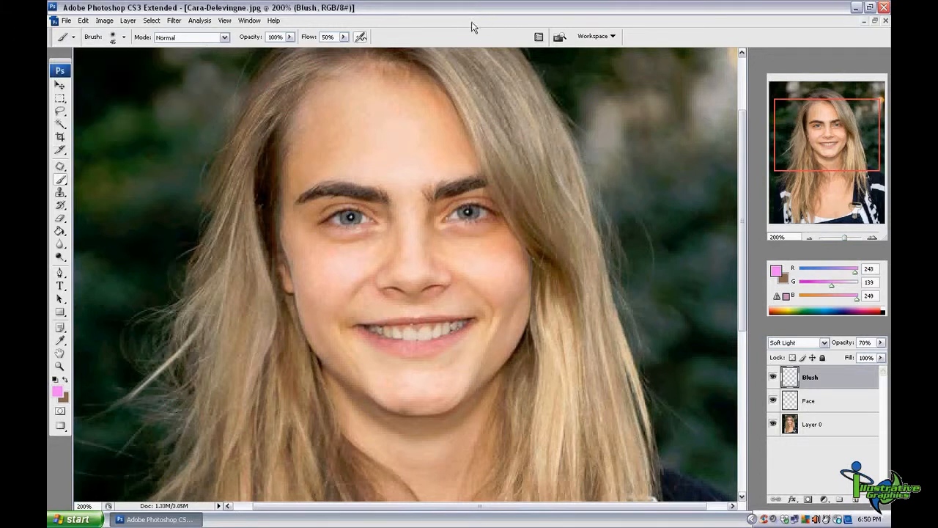
{"action": "left_click", "coordinate": [291, 37]}
{"action": "left_click_drag", "start_coordinate": [274, 51], "coordinate": [273, 51]}
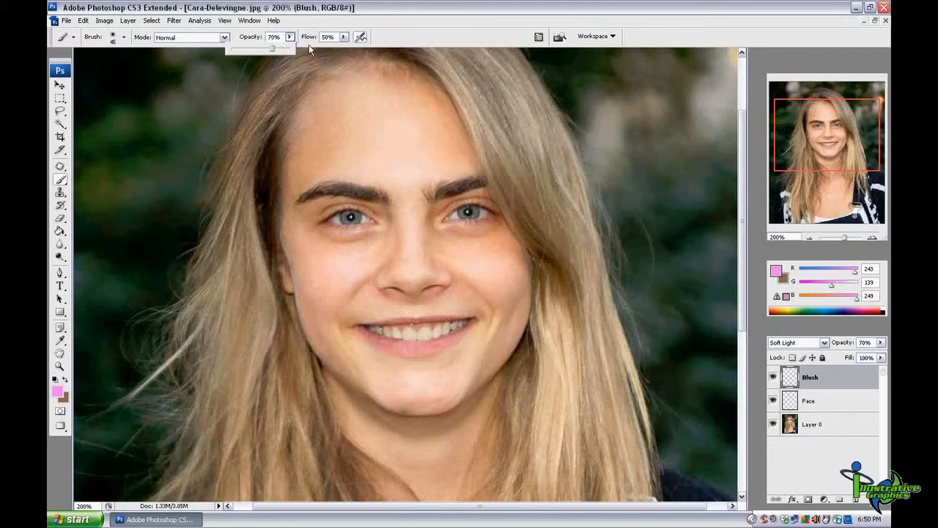
{"action": "left_click", "coordinate": [409, 11]}
Paint pink blush over both cheeks on the Blush layer.
{"action": "mouse_move", "coordinate": [329, 282]}
{"action": "left_mouse_down"}
{"action": "mouse_move", "coordinate": [291, 245]}
{"action": "mouse_move", "coordinate": [320, 295]}
{"action": "mouse_move", "coordinate": [314, 256]}
{"action": "left_mouse_up"}
{"action": "mouse_move", "coordinate": [488, 283]}
{"action": "left_mouse_down"}
{"action": "mouse_move", "coordinate": [512, 257]}
{"action": "mouse_move", "coordinate": [509, 288]}
{"action": "mouse_move", "coordinate": [519, 264]}
{"action": "mouse_move", "coordinate": [504, 279]}
{"action": "mouse_move", "coordinate": [505, 281]}
{"action": "left_mouse_up"}
{"action": "mouse_move", "coordinate": [314, 281]}
{"action": "left_mouse_down"}
{"action": "mouse_move", "coordinate": [317, 269]}
{"action": "mouse_move", "coordinate": [308, 271]}
{"action": "left_mouse_up"}
{"action": "left_click_drag", "start_coordinate": [508, 300], "coordinate": [513, 262]}
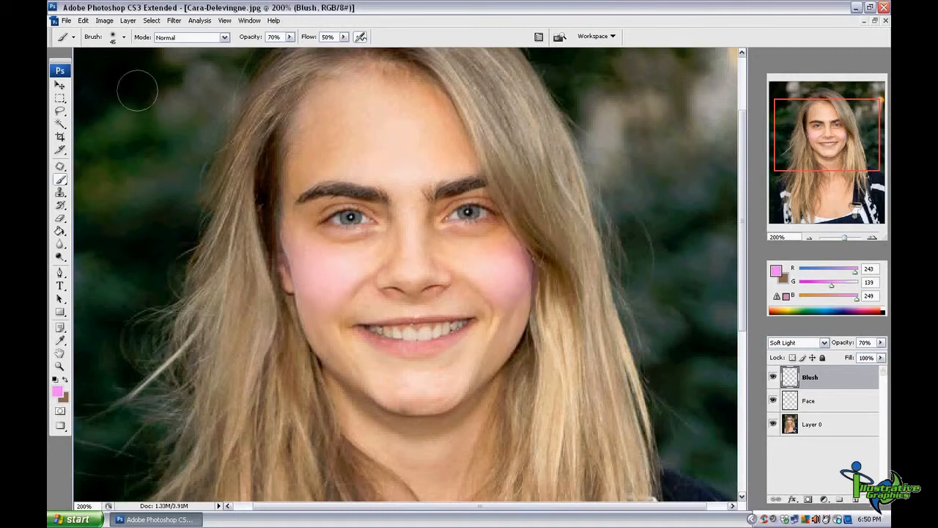
Lower the Blush layer's opacity to about 49% to soften the cheek color.
{"action": "left_click", "coordinate": [61, 86]}
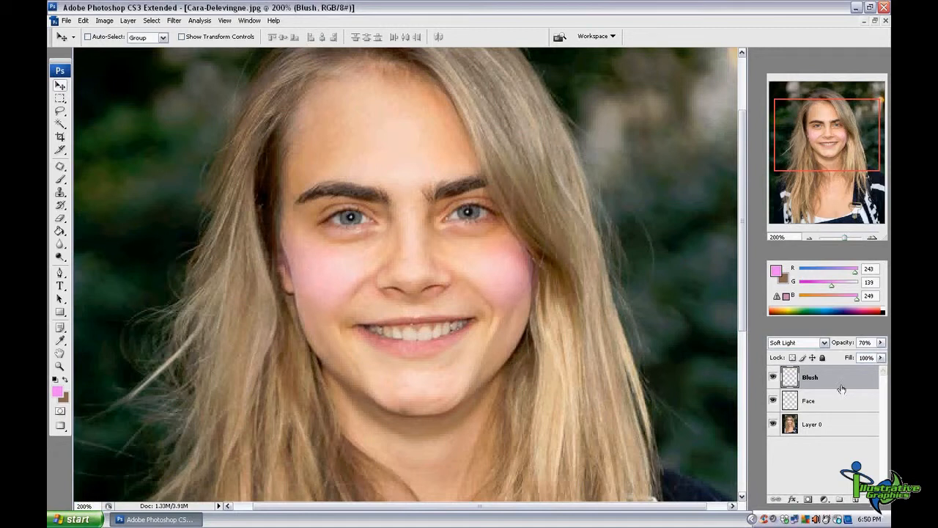
{"action": "left_click", "coordinate": [881, 346]}
{"action": "left_click_drag", "start_coordinate": [865, 358], "coordinate": [852, 358]}
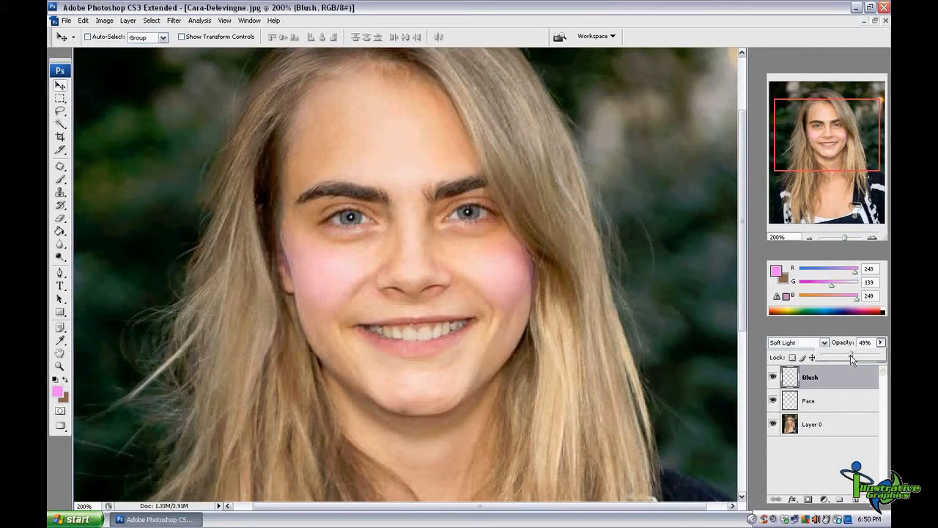
Add a new layer named Eyeliner at the top of the layer stack and set its blend mode to Soft Light.
{"action": "left_click", "coordinate": [826, 431]}
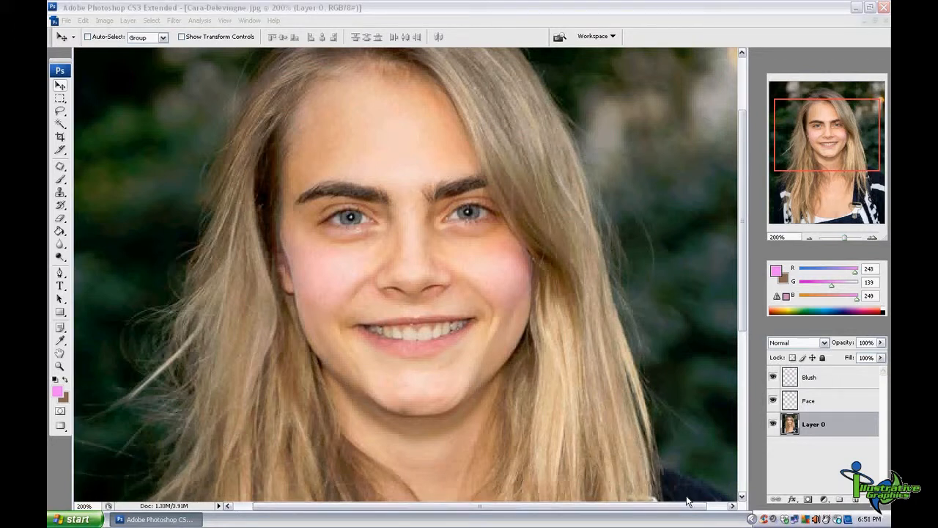
{"action": "left_click", "coordinate": [855, 502]}
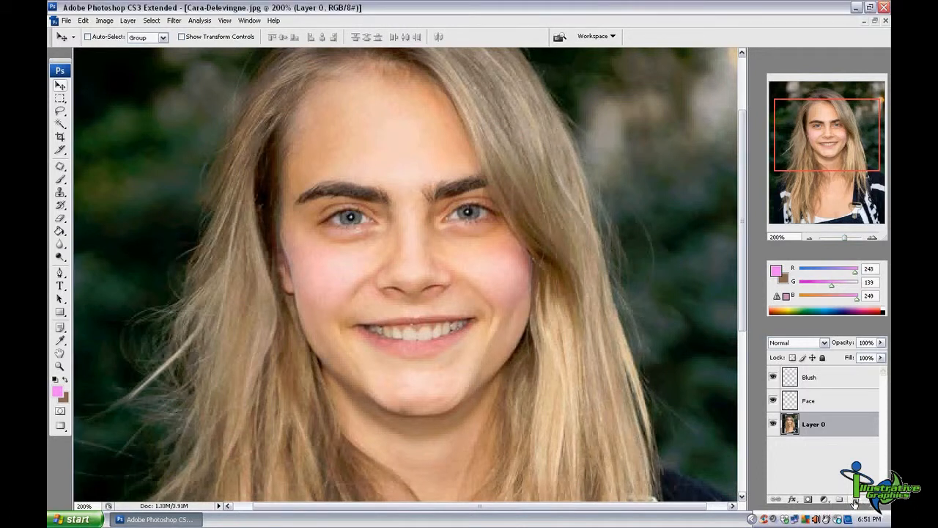
{"action": "left_click", "coordinate": [854, 502]}
{"action": "left_click_drag", "start_coordinate": [813, 427], "coordinate": [809, 371]}
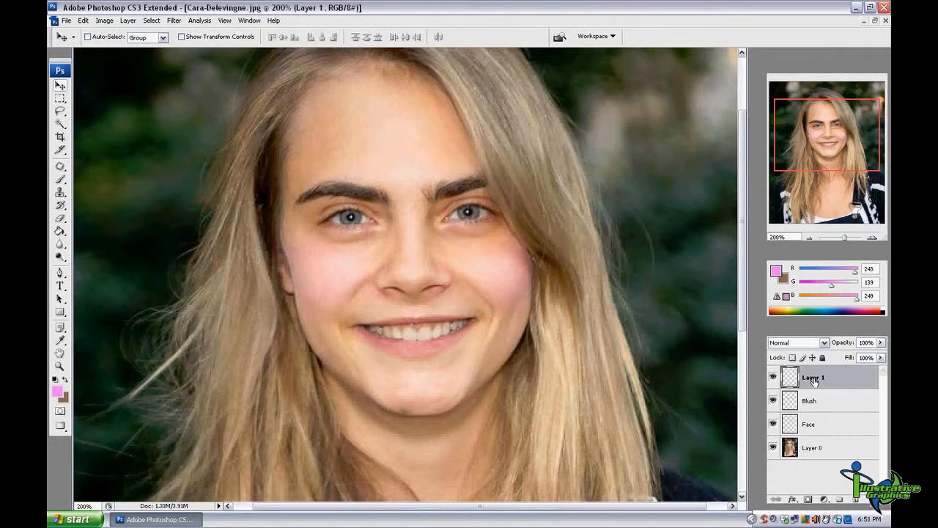
{"action": "double_click", "coordinate": [814, 379]}
{"action": "type", "text": "Eyeliner"}
{"action": "key", "text": "Return"}
{"action": "left_click", "coordinate": [821, 342]}
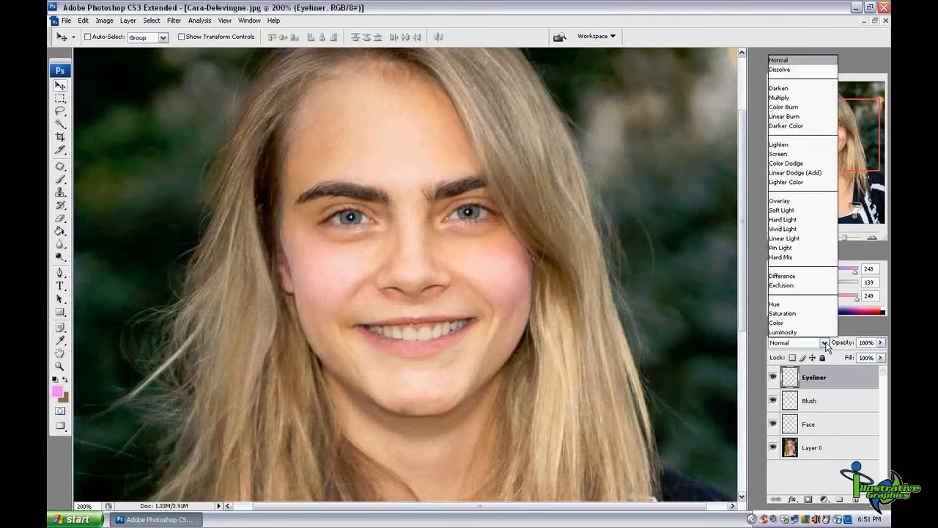
{"action": "left_click", "coordinate": [799, 210]}
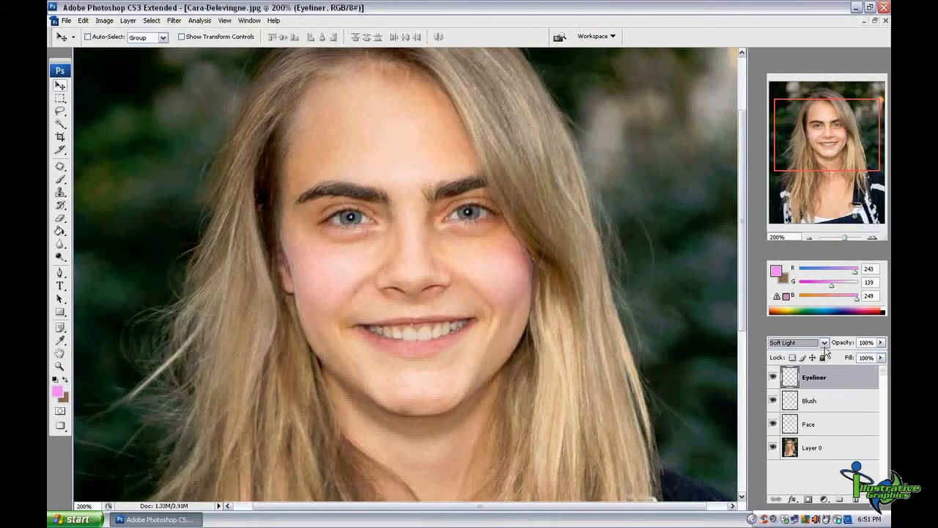
Set the Eyeliner layer's blend mode to Overlay and the foreground color to near-black, RGB 4, 4, 4.
{"action": "left_click", "coordinate": [824, 343]}
{"action": "left_click", "coordinate": [799, 203]}
{"action": "left_click", "coordinate": [57, 392]}
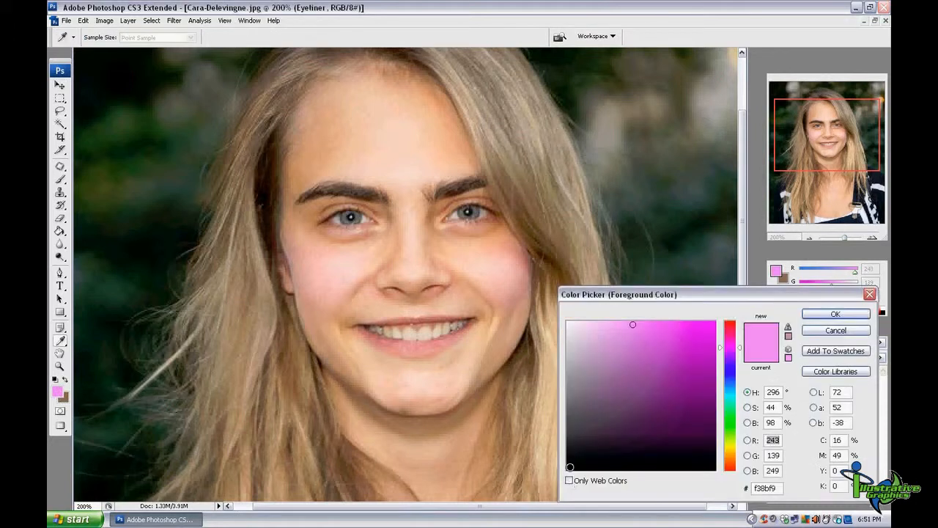
{"action": "left_click", "coordinate": [836, 330]}
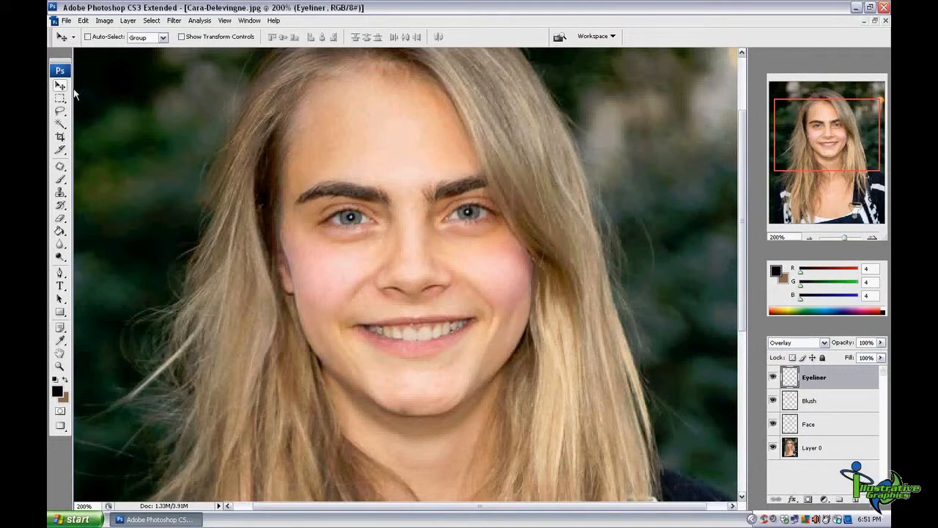
Set up the Brush tool with the hard round 1 px tip.
{"action": "left_click", "coordinate": [60, 179]}
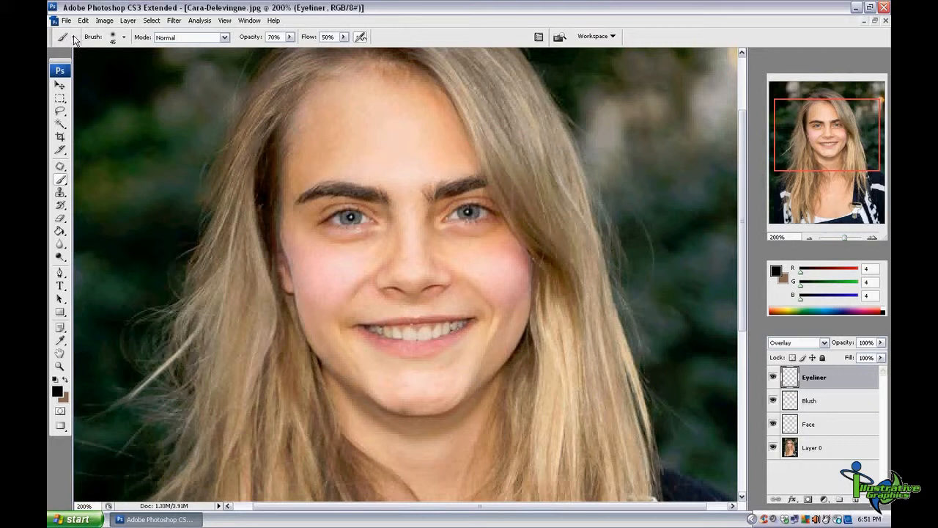
{"action": "left_click", "coordinate": [72, 38]}
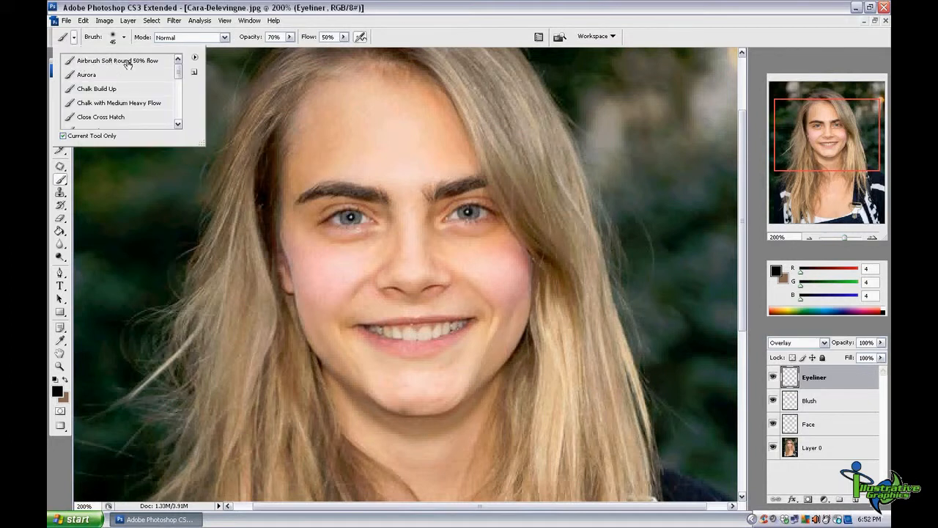
{"action": "left_click", "coordinate": [126, 37]}
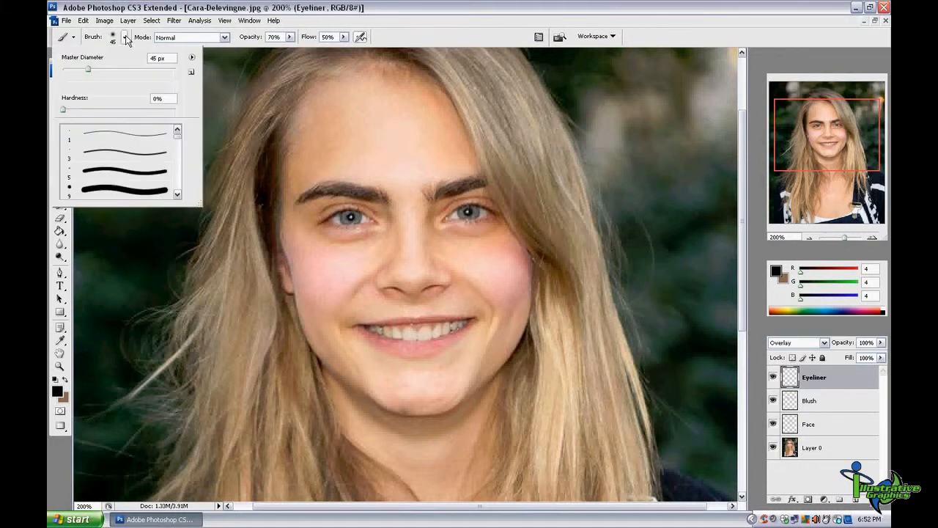
{"action": "left_click", "coordinate": [119, 134]}
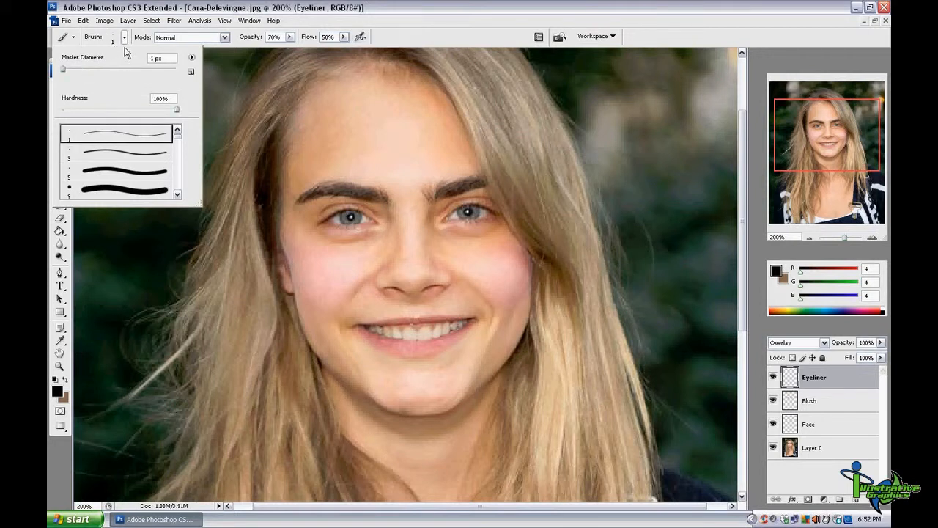
{"action": "left_click", "coordinate": [443, 12]}
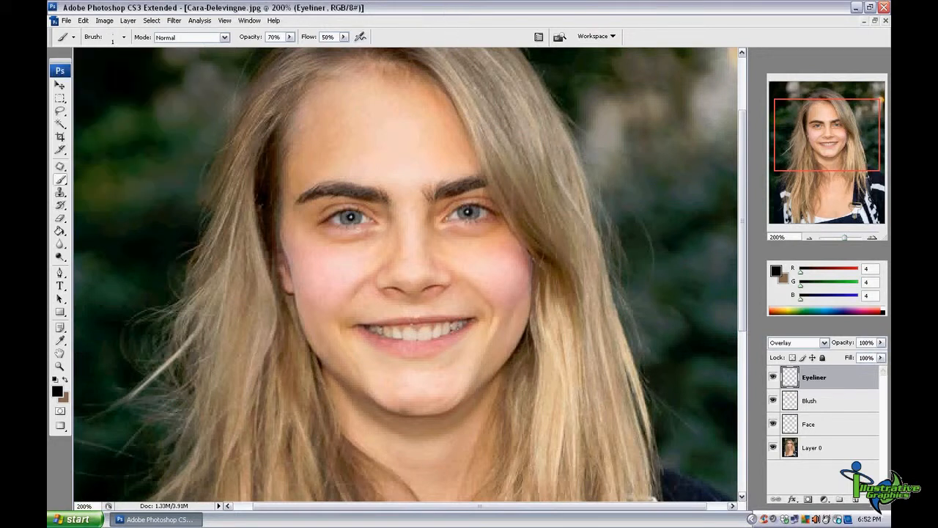
Paint thin near-black eyeliner strokes at the outer corners of both eyes on the Eyeliner layer.
{"action": "left_click", "coordinate": [224, 20]}
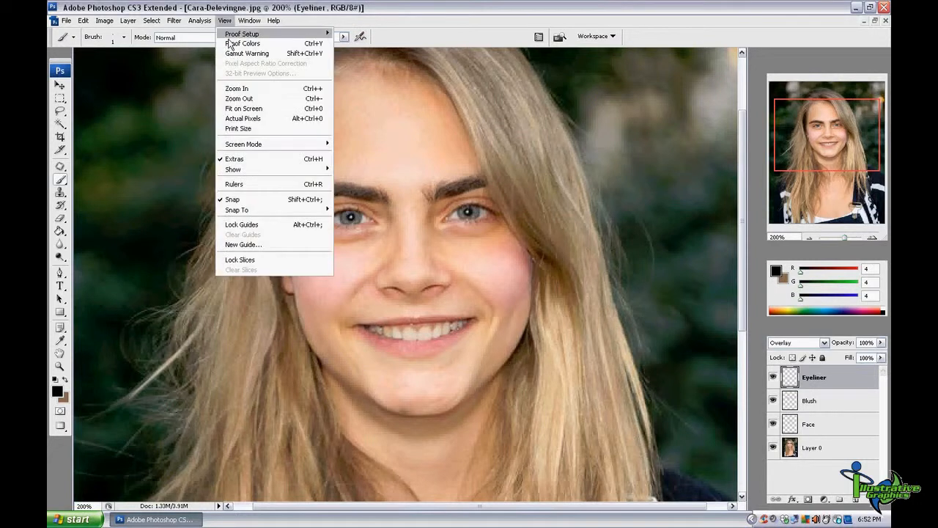
{"action": "left_click", "coordinate": [242, 90]}
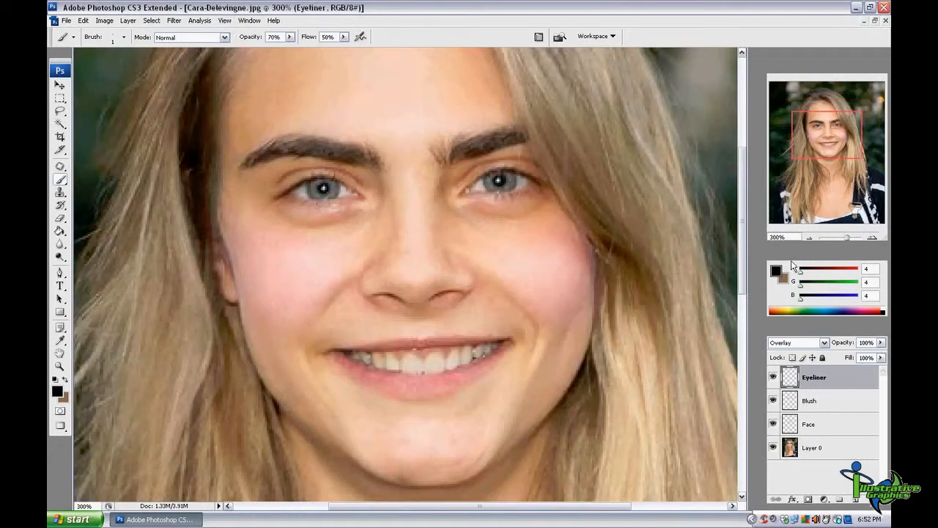
{"action": "scroll", "coordinate": [748, 264], "scroll_direction": "up", "scroll_amount": 1}
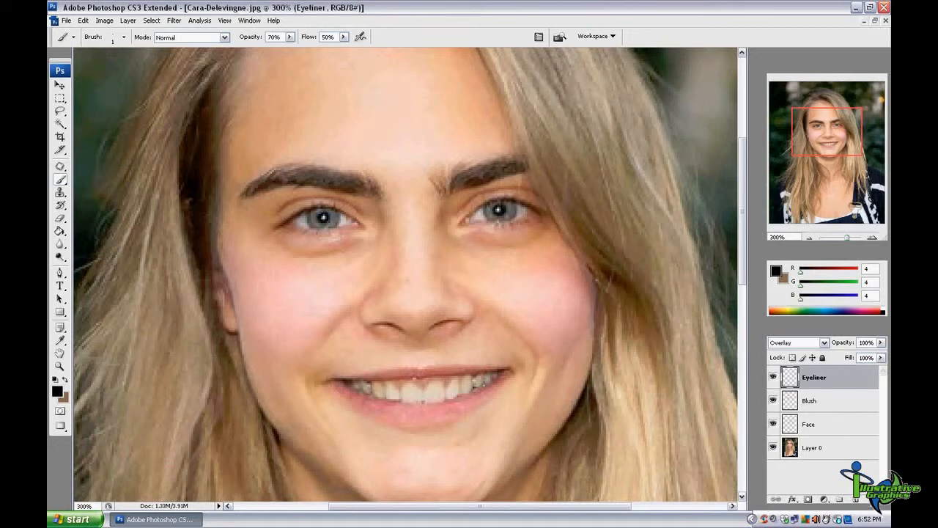
{"action": "left_click_drag", "start_coordinate": [271, 231], "coordinate": [280, 224]}
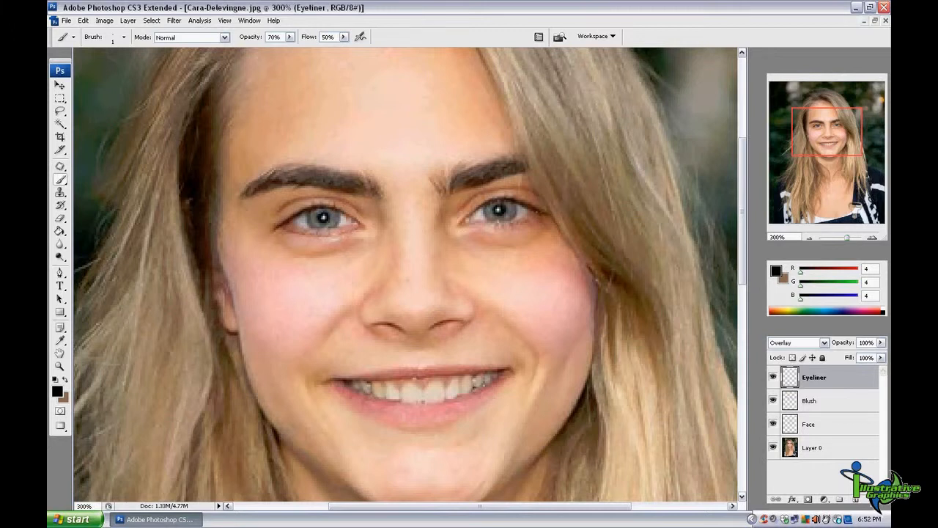
{"action": "left_click_drag", "start_coordinate": [519, 224], "coordinate": [533, 216]}
Set the Eyeliner layer's blend mode to Normal and check the eyes at 200% zoom.
{"action": "left_click", "coordinate": [59, 85]}
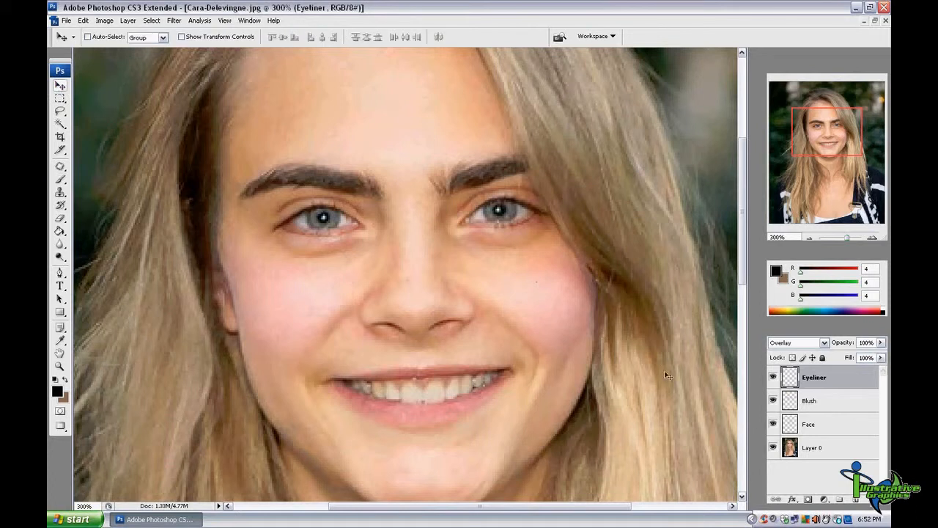
{"action": "left_click", "coordinate": [824, 342]}
{"action": "left_click", "coordinate": [787, 60]}
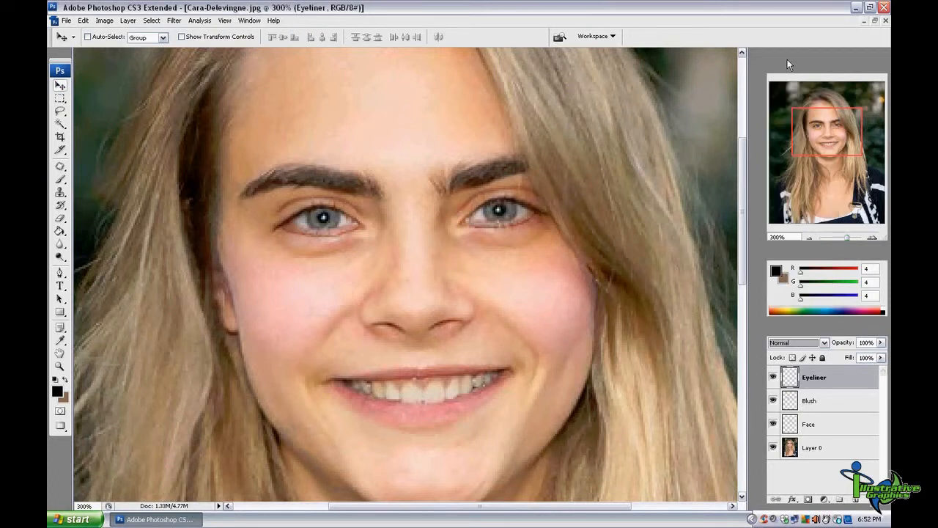
{"action": "left_click", "coordinate": [224, 20]}
{"action": "left_click", "coordinate": [244, 99]}
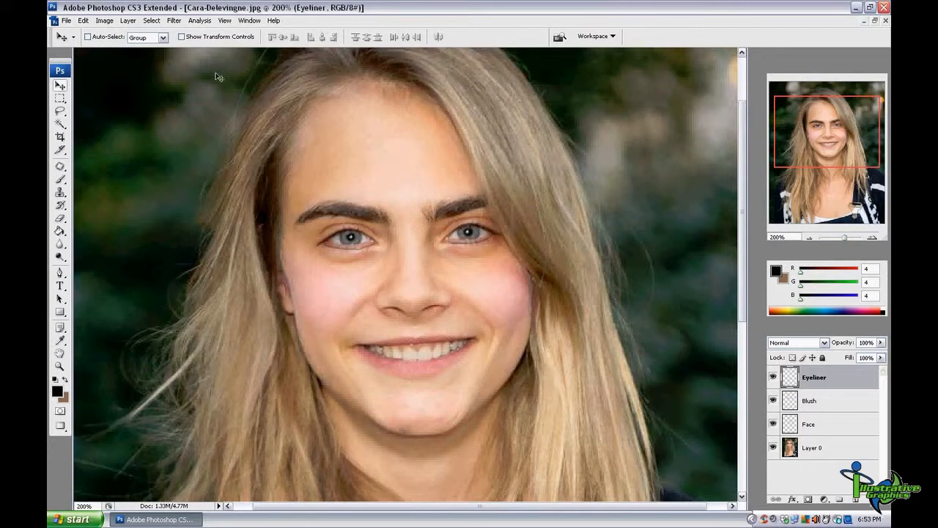
Set the brush's master diameter to 2 px.
{"action": "left_click", "coordinate": [61, 180]}
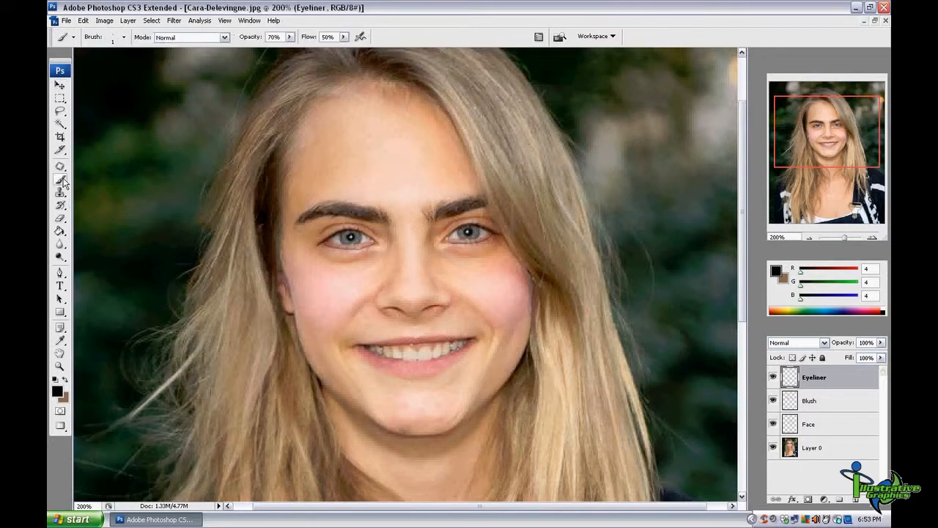
{"action": "left_click", "coordinate": [124, 36]}
{"action": "left_click", "coordinate": [192, 58]}
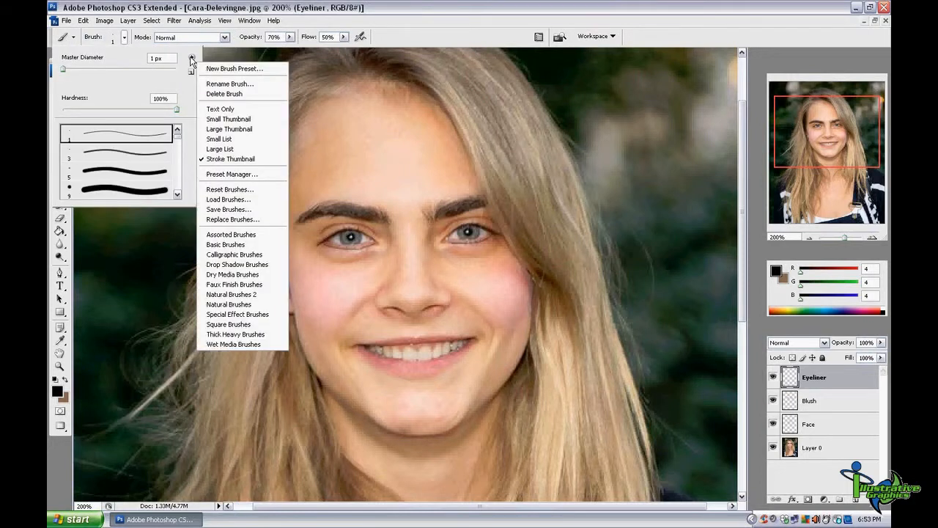
{"action": "left_click", "coordinate": [191, 59]}
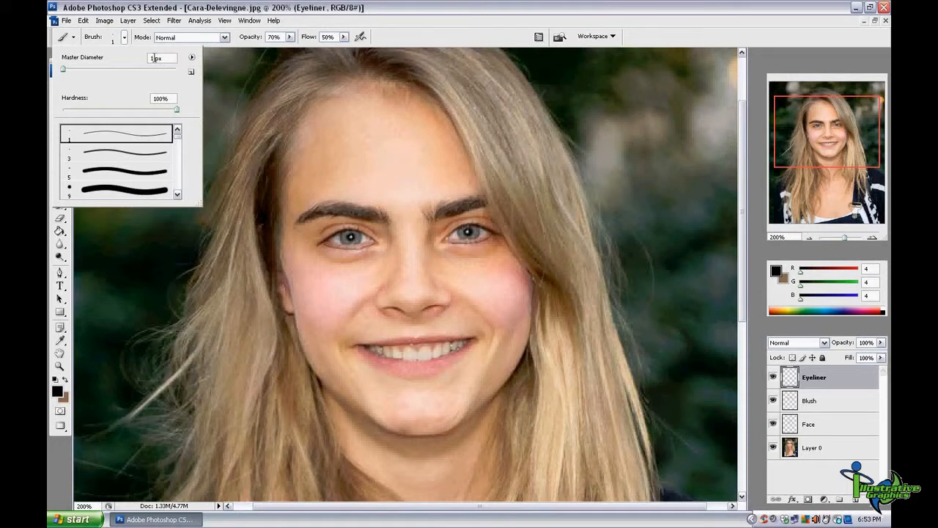
{"action": "type", "text": "2"}
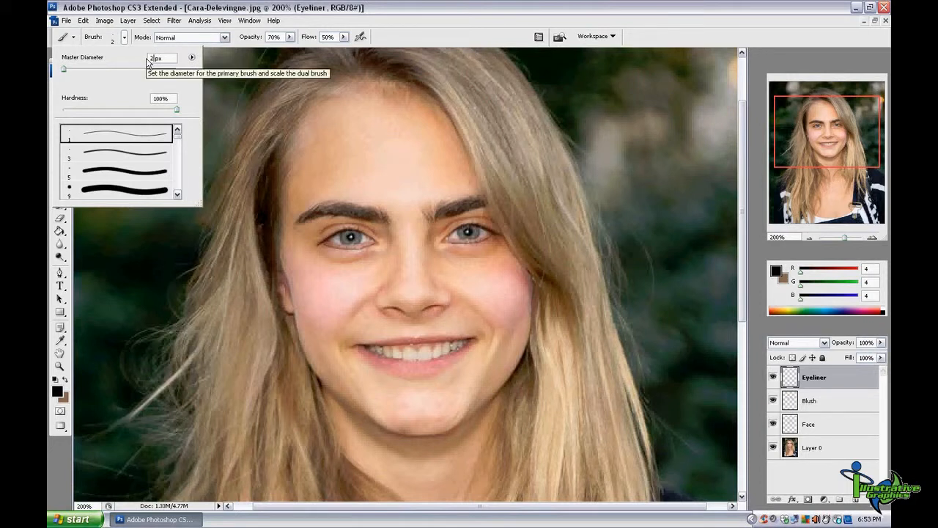
{"action": "key", "text": "Return"}
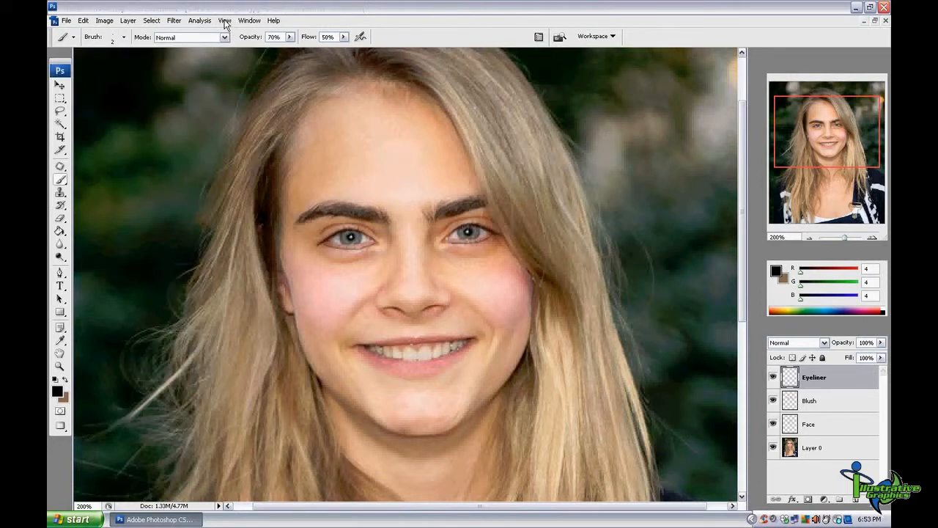
Trace near-black eyeliner along the upper and lower lash lines of both eyes on the Eyeliner layer.
{"action": "left_click", "coordinate": [224, 21]}
{"action": "left_click", "coordinate": [229, 90]}
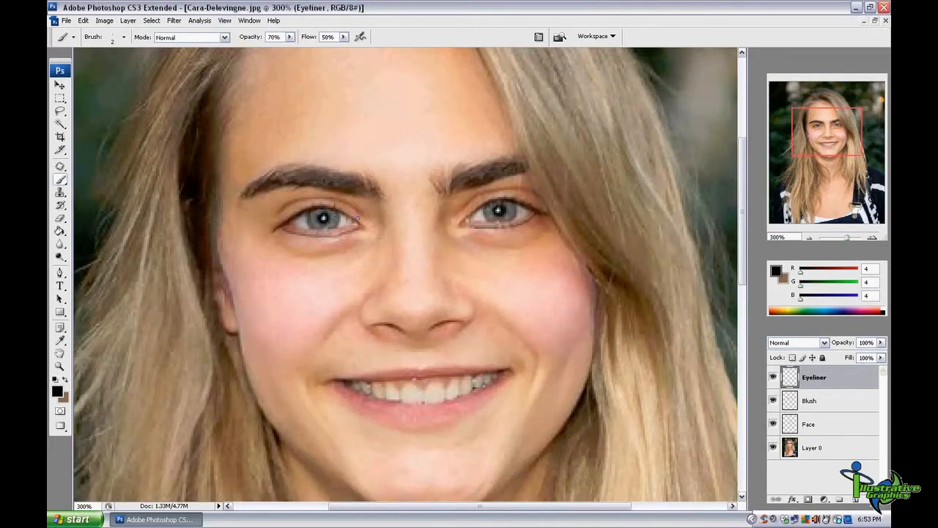
{"action": "mouse_move", "coordinate": [357, 218]}
{"action": "left_mouse_down"}
{"action": "mouse_move", "coordinate": [309, 205]}
{"action": "mouse_move", "coordinate": [273, 229]}
{"action": "left_mouse_up"}
{"action": "mouse_move", "coordinate": [467, 217]}
{"action": "left_mouse_down"}
{"action": "mouse_move", "coordinate": [491, 199]}
{"action": "mouse_move", "coordinate": [551, 214]}
{"action": "left_mouse_up"}
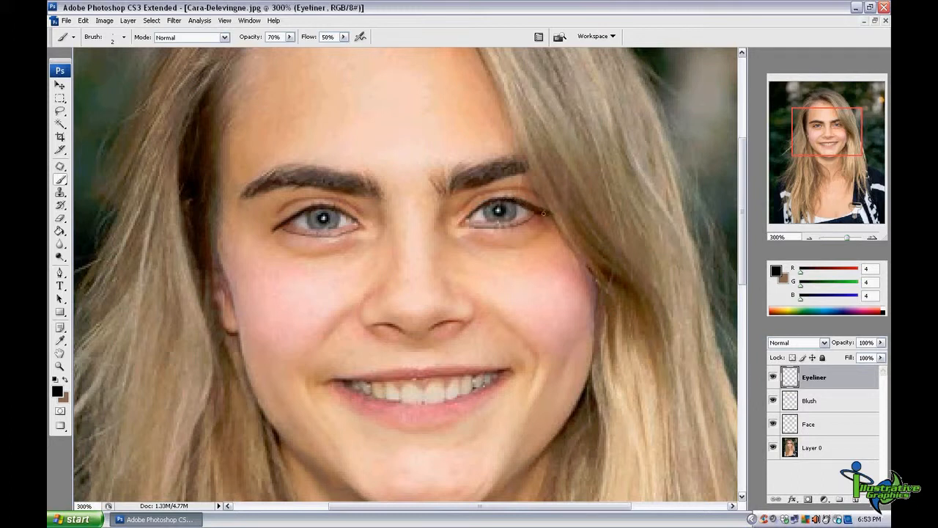
{"action": "left_click_drag", "start_coordinate": [292, 218], "coordinate": [269, 233]}
{"action": "mouse_move", "coordinate": [362, 227]}
{"action": "left_mouse_down"}
{"action": "mouse_move", "coordinate": [322, 239]}
{"action": "mouse_move", "coordinate": [281, 229]}
{"action": "left_mouse_up"}
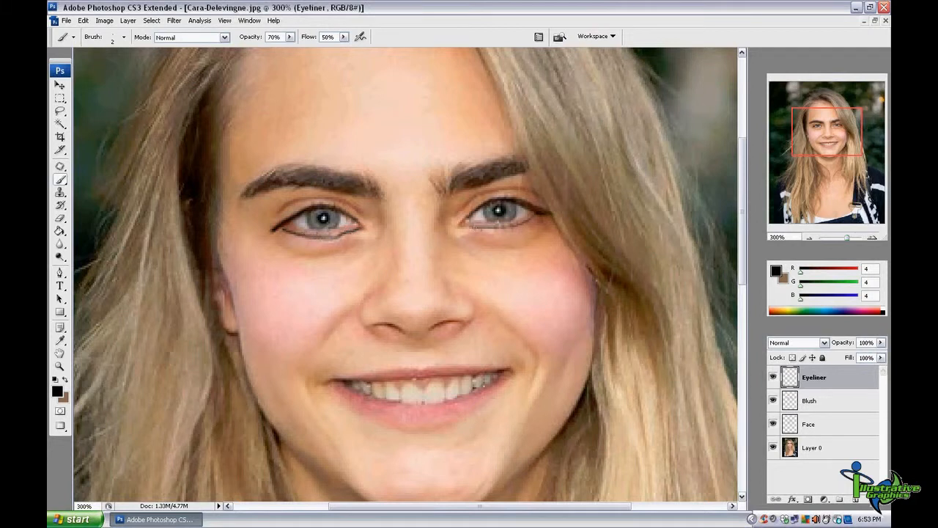
{"action": "left_click_drag", "start_coordinate": [471, 229], "coordinate": [538, 214]}
View the whole portrait at actual pixels and set the Eyeliner layer's blend mode to Overlay.
{"action": "left_click", "coordinate": [60, 85]}
{"action": "left_click", "coordinate": [224, 21]}
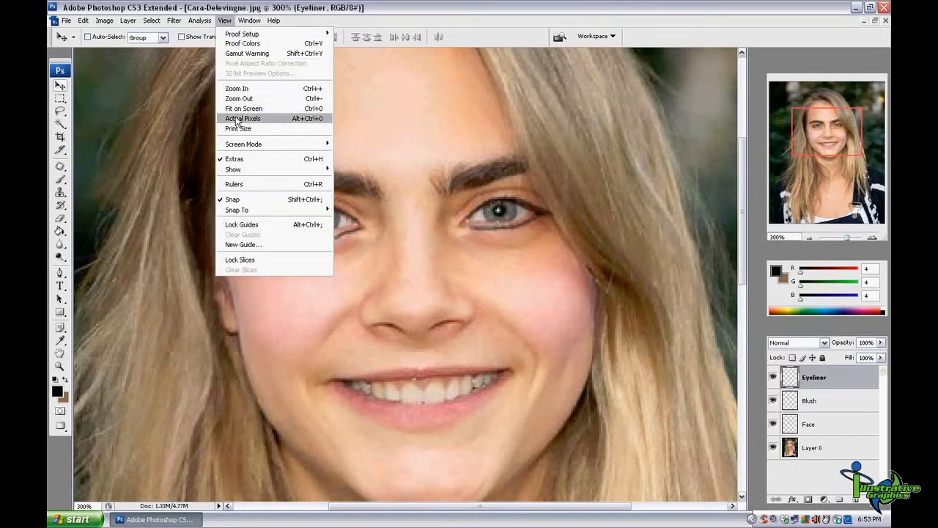
{"action": "left_click", "coordinate": [242, 118]}
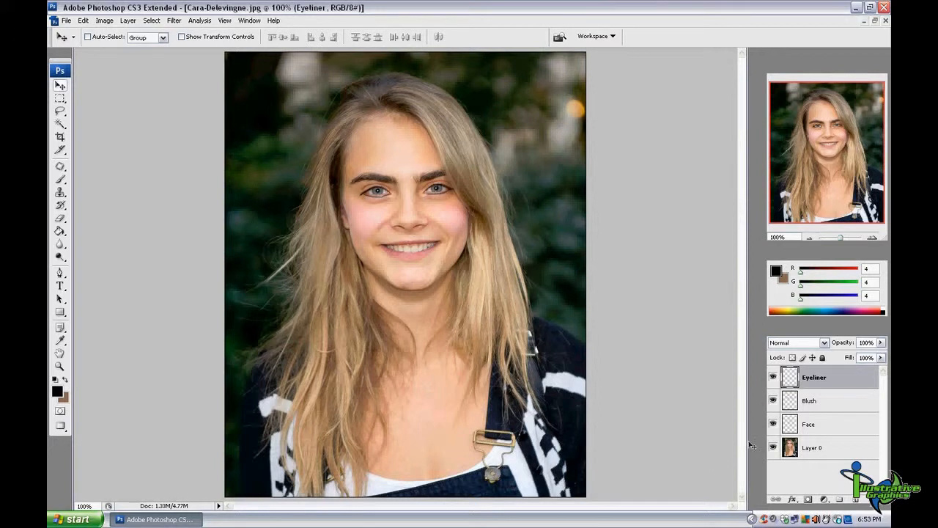
{"action": "left_click", "coordinate": [824, 342]}
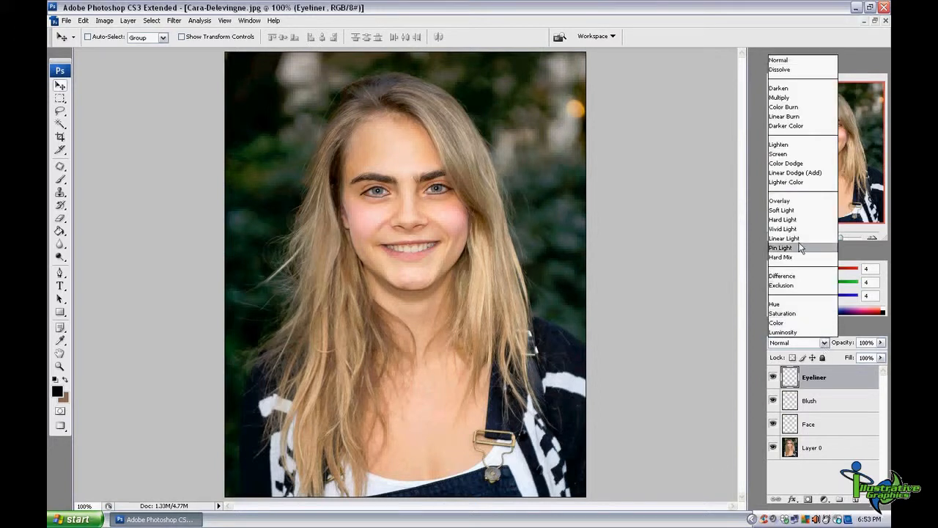
{"action": "left_click", "coordinate": [791, 201]}
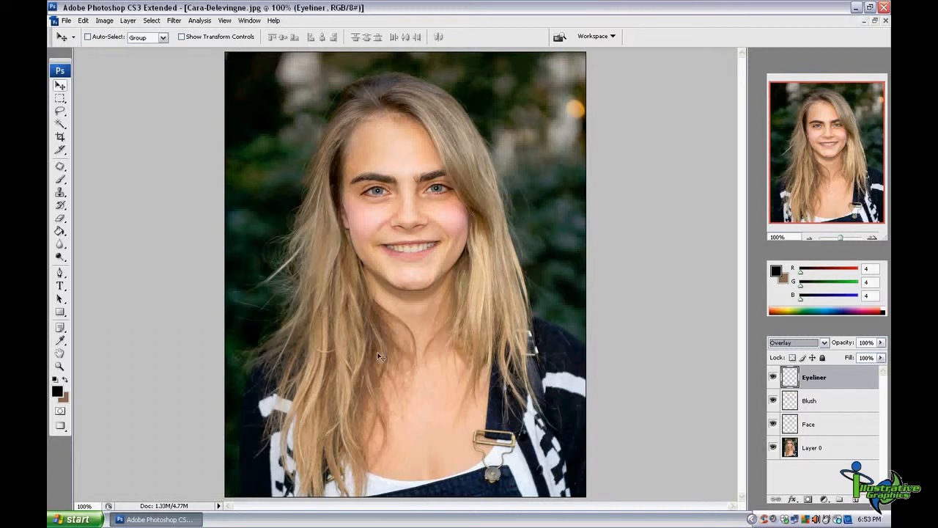
Add a new layer named Eye Shadow above the Eyeliner layer.
{"action": "left_click", "coordinate": [856, 501]}
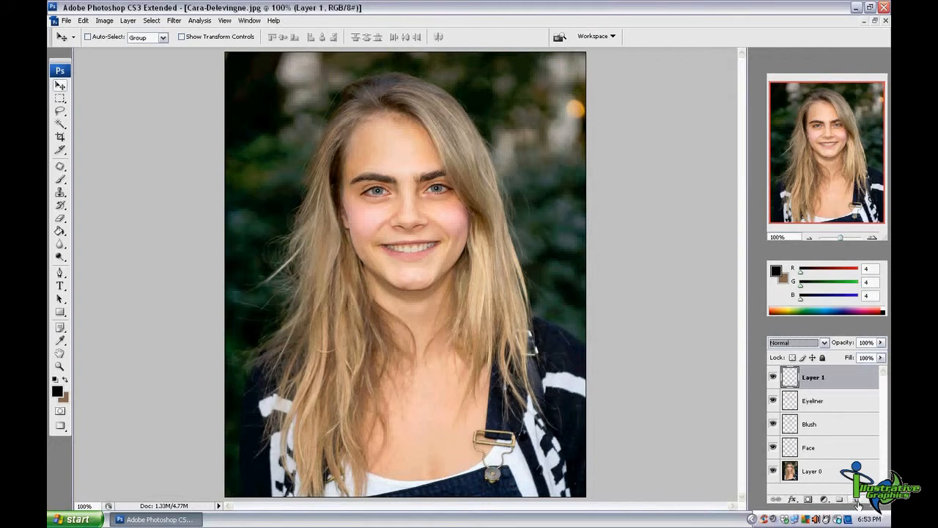
{"action": "double_click", "coordinate": [812, 379]}
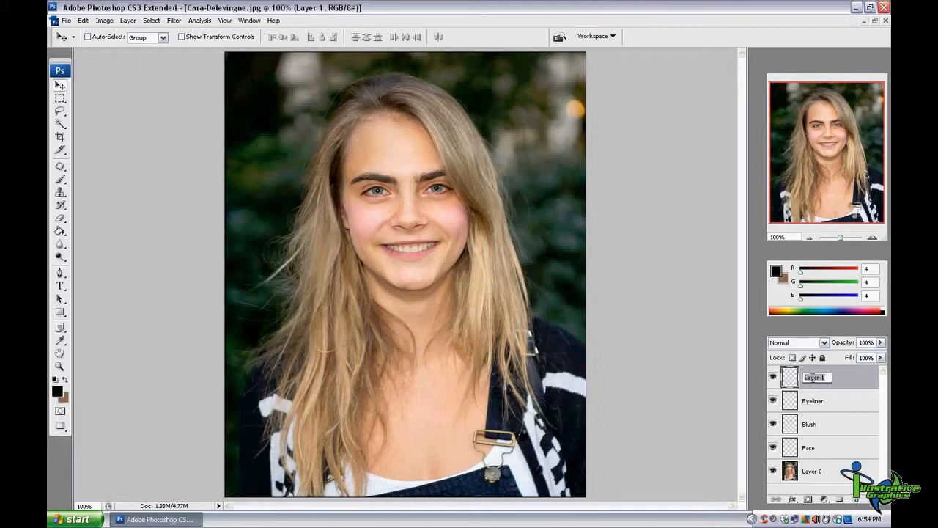
{"action": "type", "text": "Eye Shadow"}
{"action": "key", "text": "Return"}
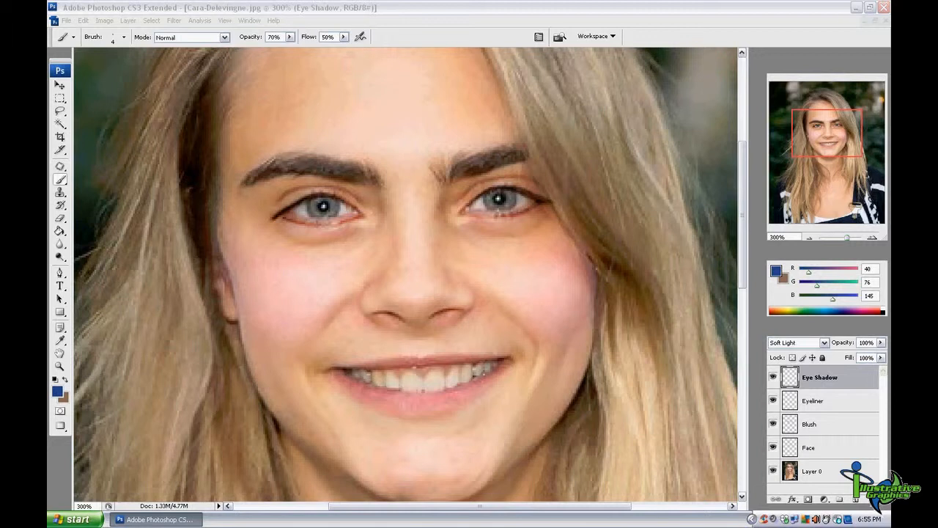
Paint blue eye shadow (RGB 40, 76, 145) over both upper eyelids on the Eye Shadow layer with a 4 px brush.
{"action": "left_click", "coordinate": [358, 204]}
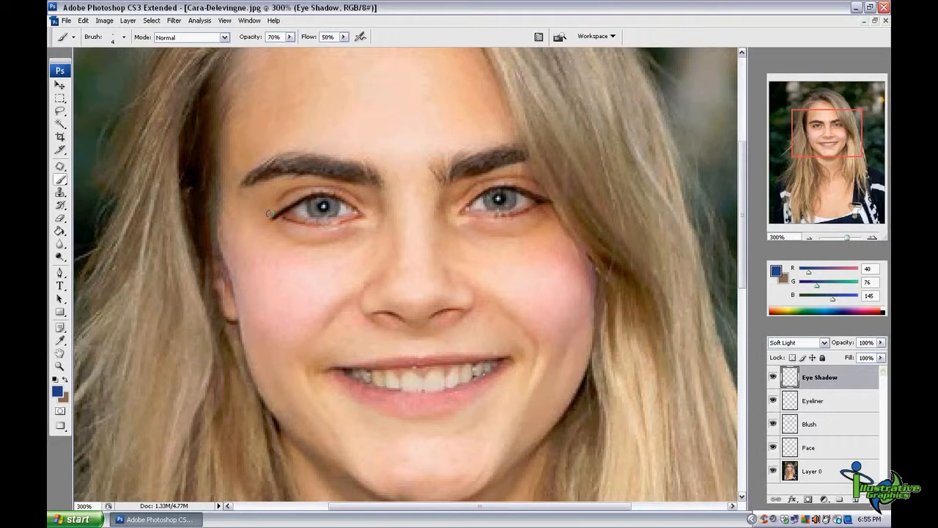
{"action": "left_click", "coordinate": [113, 490]}
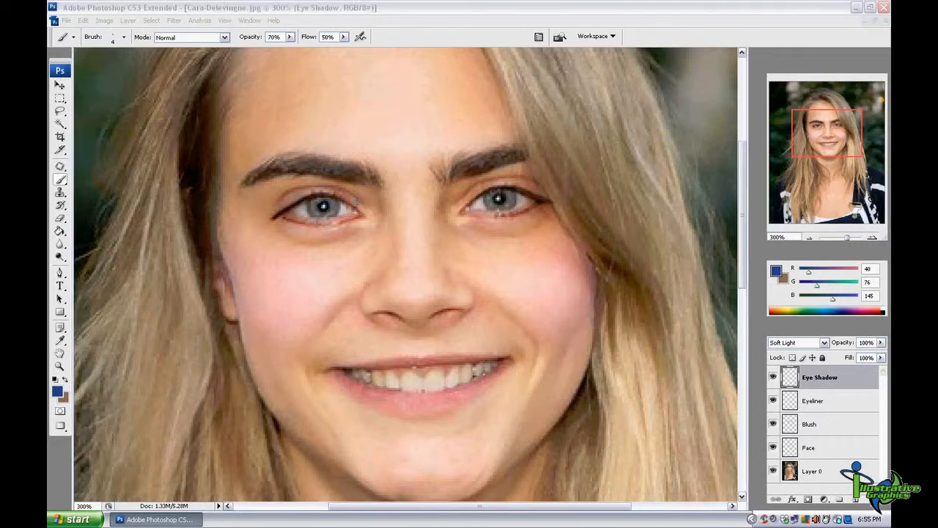
{"action": "left_click", "coordinate": [357, 202]}
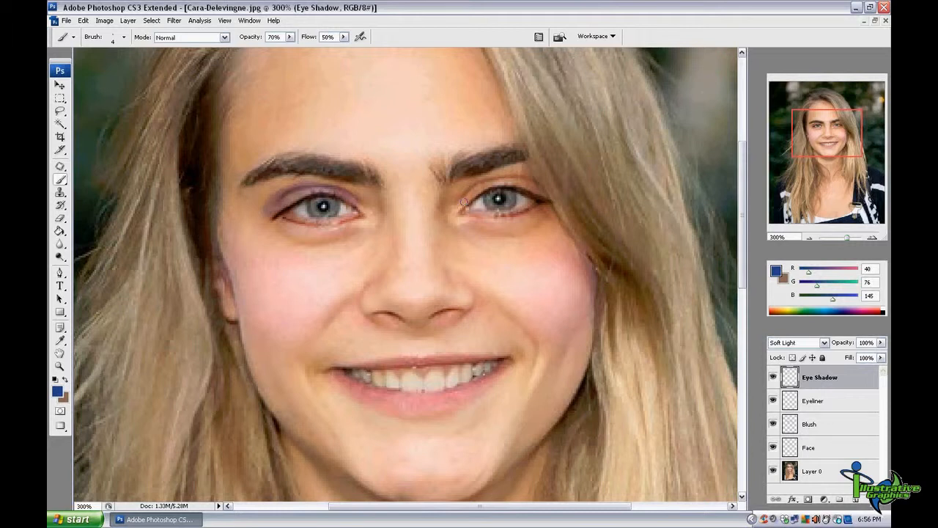
{"action": "mouse_move", "coordinate": [471, 196]}
{"action": "left_mouse_down"}
{"action": "mouse_move", "coordinate": [513, 181]}
{"action": "mouse_move", "coordinate": [550, 194]}
{"action": "left_mouse_up"}
{"action": "mouse_move", "coordinate": [466, 200]}
{"action": "left_mouse_down"}
{"action": "mouse_move", "coordinate": [520, 182]}
{"action": "mouse_move", "coordinate": [546, 194]}
{"action": "mouse_move", "coordinate": [539, 188]}
{"action": "left_mouse_up"}
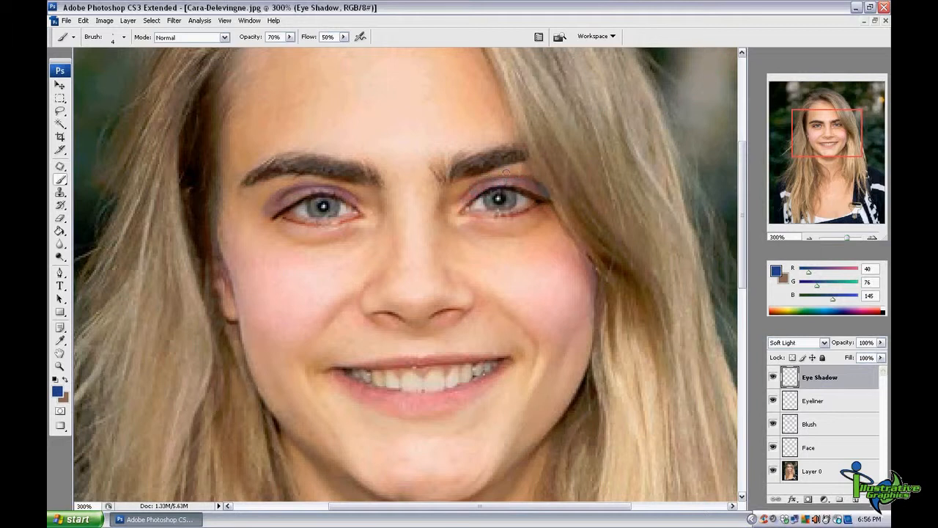
{"action": "left_click_drag", "start_coordinate": [533, 176], "coordinate": [529, 176]}
{"action": "left_click", "coordinate": [59, 85]}
{"action": "left_click", "coordinate": [224, 21]}
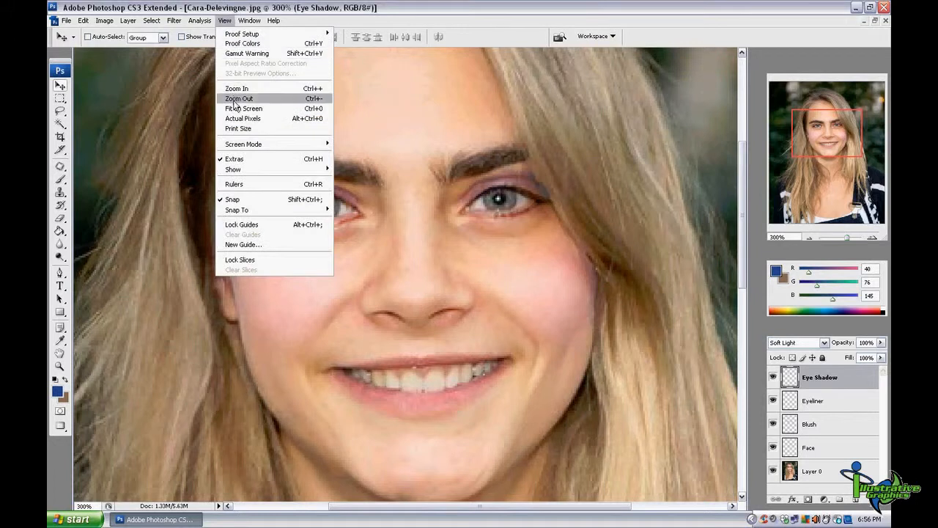
{"action": "left_click", "coordinate": [235, 118]}
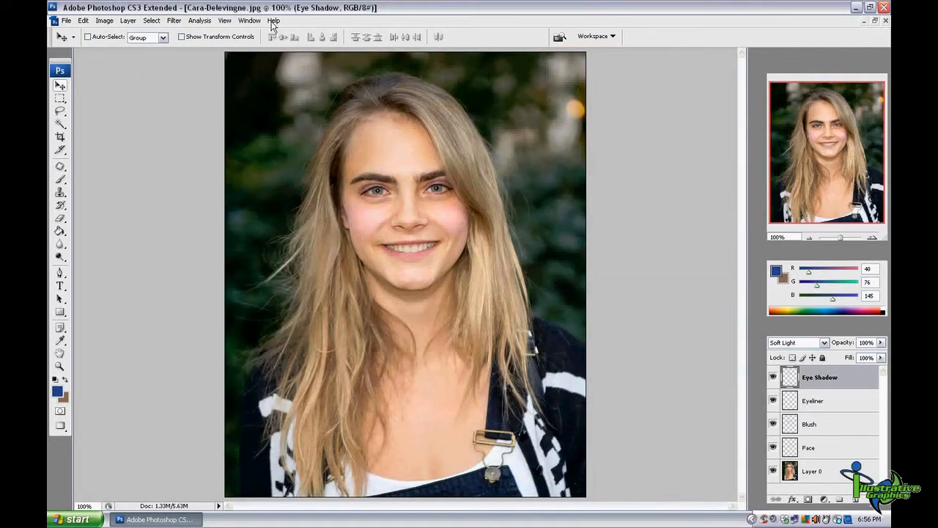
Lower the Eye Shadow layer's opacity to 59% and view the whole portrait at actual pixels.
{"action": "left_click", "coordinate": [224, 20]}
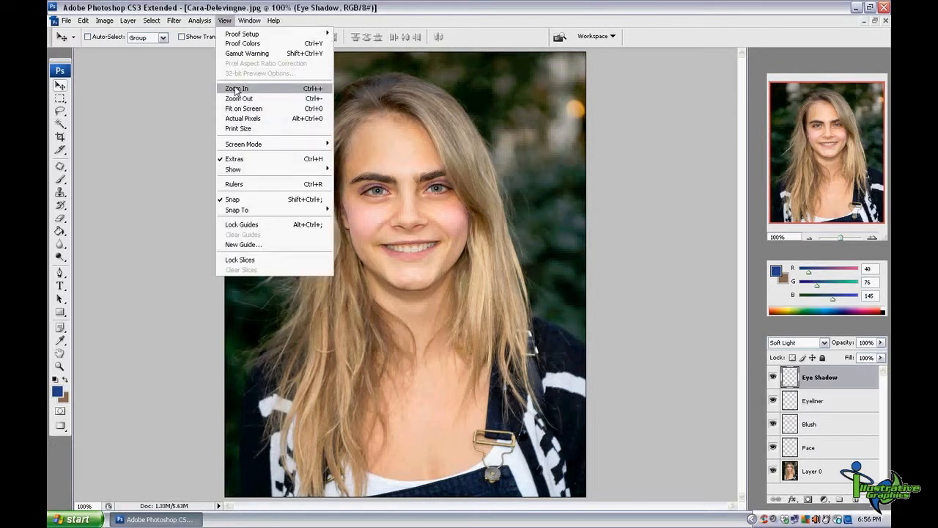
{"action": "left_click", "coordinate": [235, 88]}
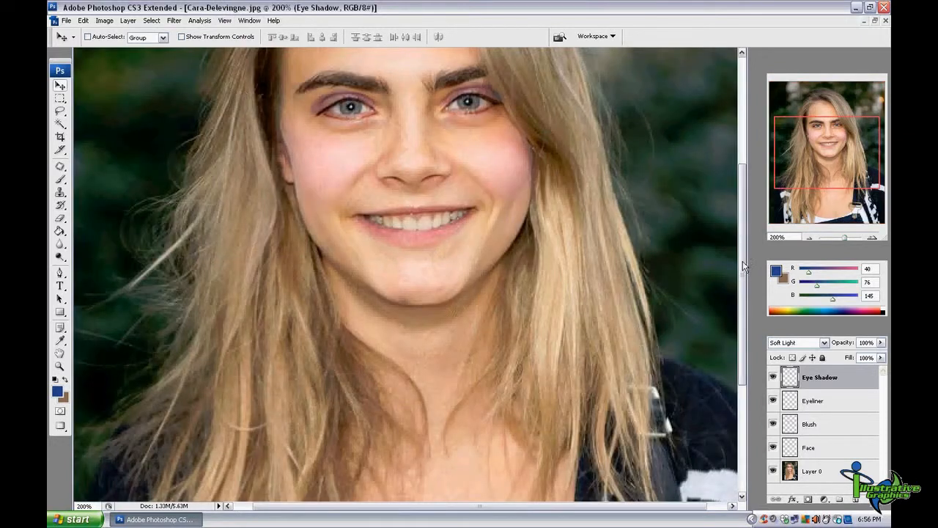
{"action": "left_click_drag", "start_coordinate": [742, 261], "coordinate": [742, 229]}
{"action": "left_click", "coordinate": [882, 357]}
{"action": "left_click_drag", "start_coordinate": [882, 357], "coordinate": [867, 358]}
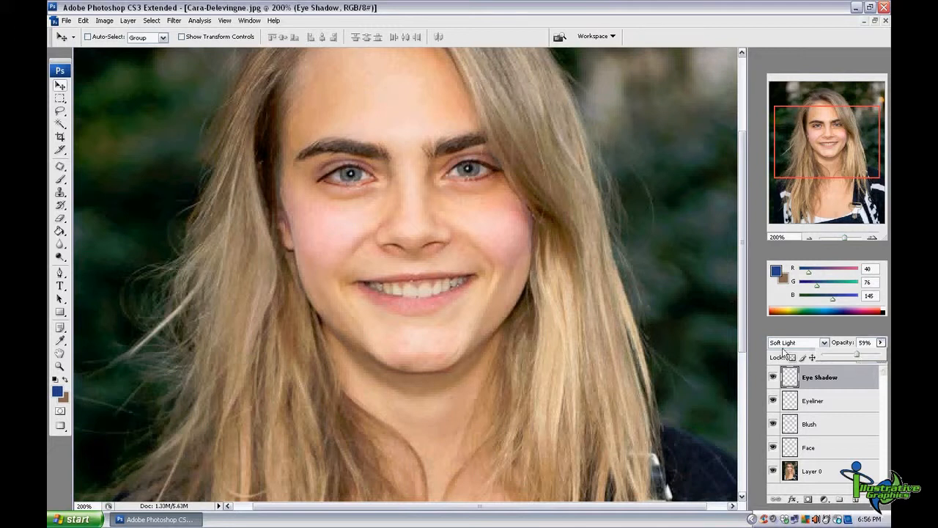
{"action": "left_click", "coordinate": [888, 400]}
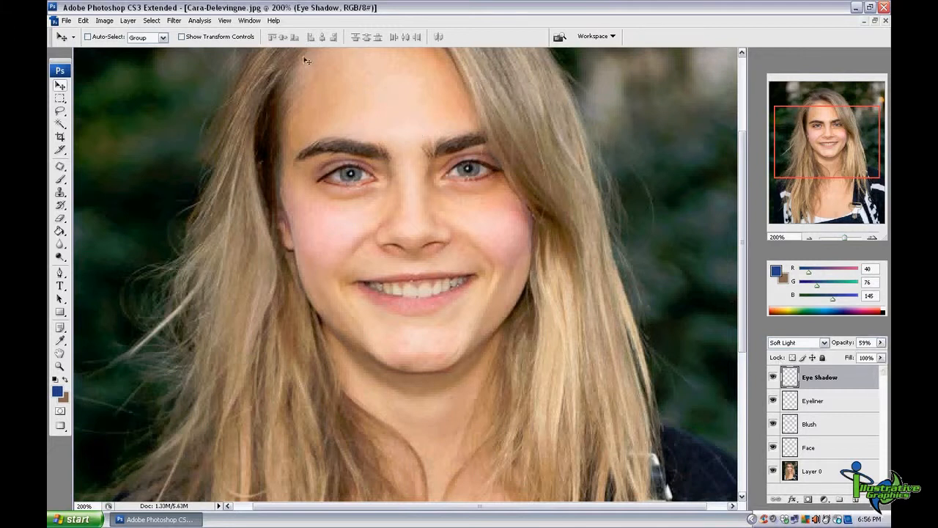
{"action": "left_click", "coordinate": [224, 20]}
{"action": "left_click", "coordinate": [242, 118]}
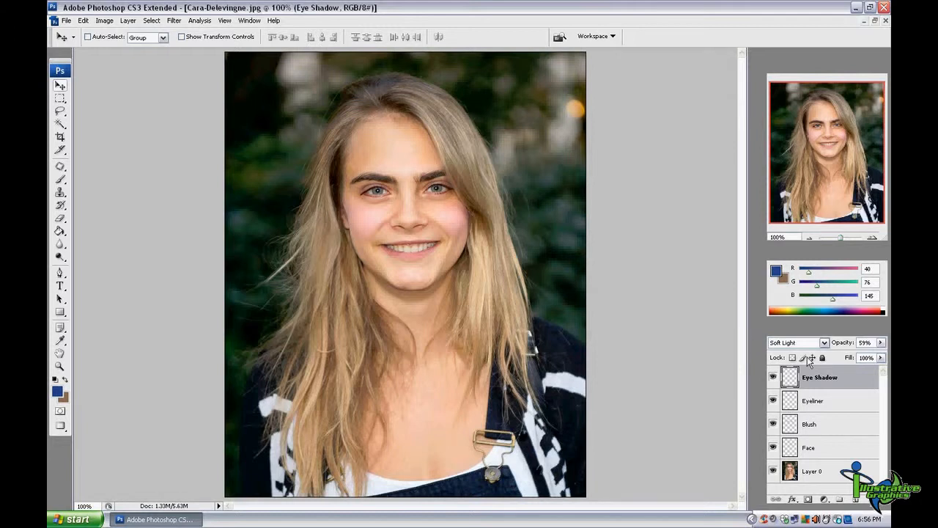
Set the Eyeliner layer's blend mode to Normal.
{"action": "left_click", "coordinate": [813, 403]}
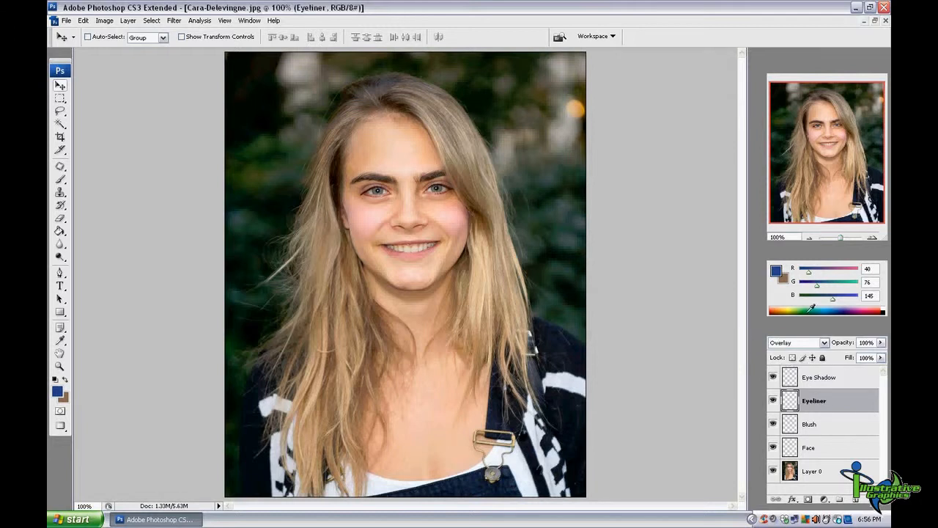
{"action": "left_click", "coordinate": [824, 343]}
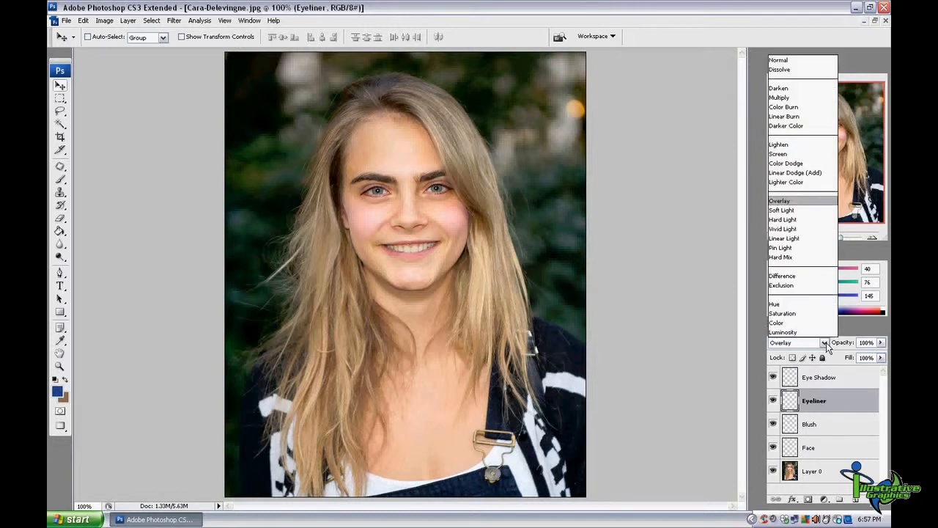
{"action": "left_click", "coordinate": [790, 61]}
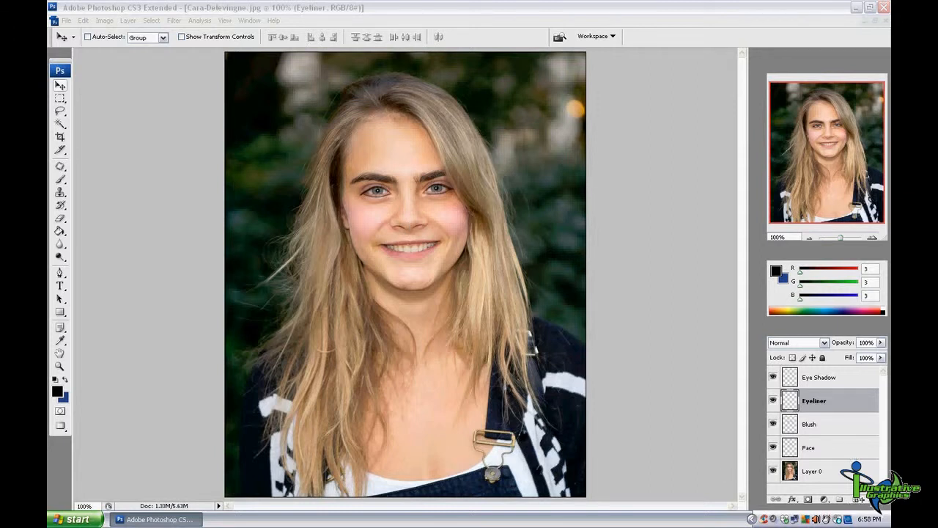
Add a new layer named Eye Lashes and place it above the Eye Shadow layer.
{"action": "left_click", "coordinate": [856, 500]}
{"action": "left_click", "coordinate": [856, 502]}
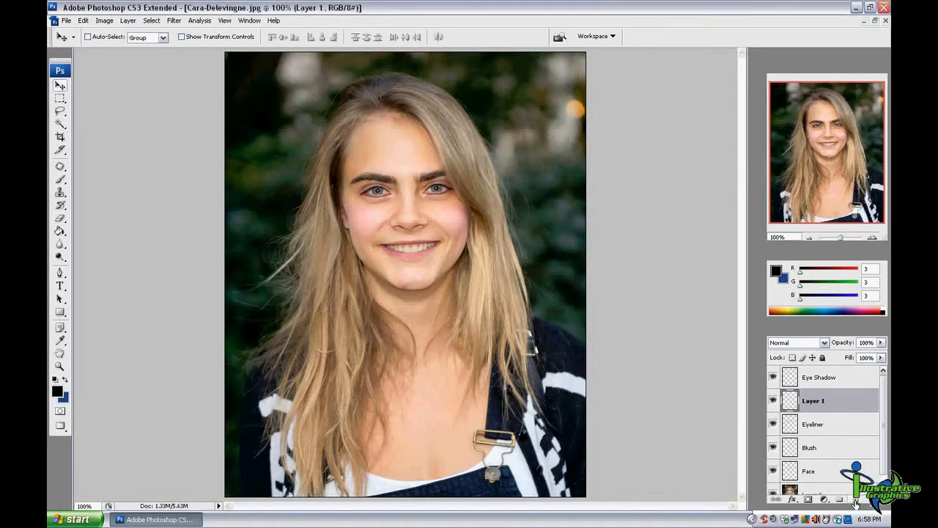
{"action": "left_click_drag", "start_coordinate": [814, 402], "coordinate": [812, 370]}
{"action": "double_click", "coordinate": [813, 377]}
{"action": "type", "text": "E"}
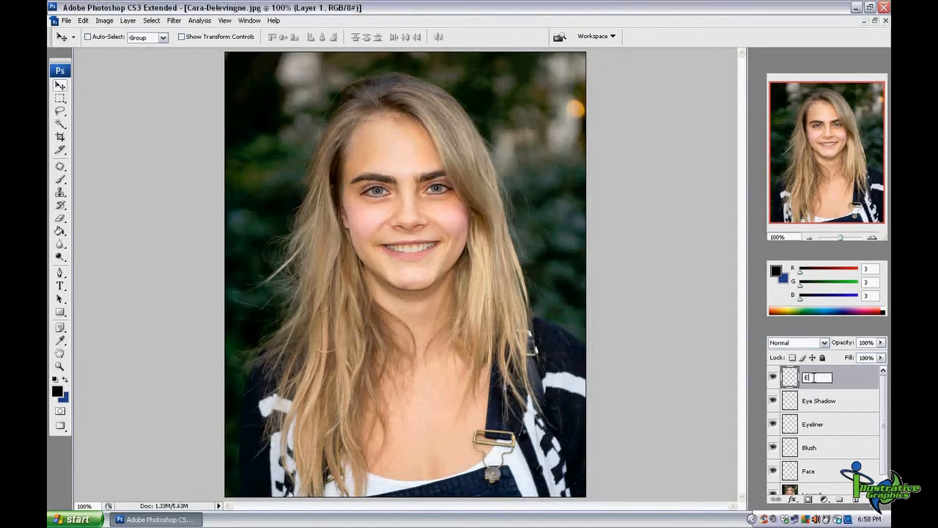
{"action": "type", "text": "ye Lishes"}
{"action": "key", "text": "Return"}
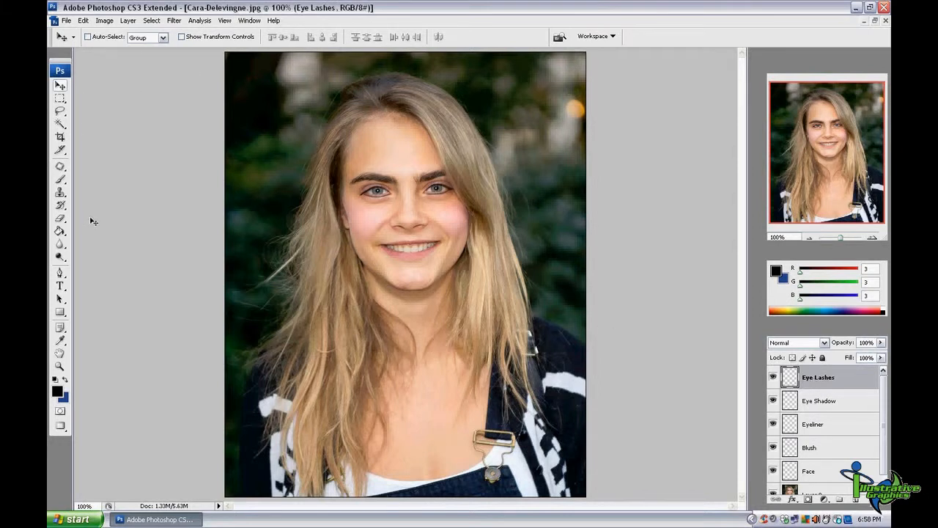
Paint near-black upper eyelashes on the subject's right eye with a 2 px brush on the Eye Lashes layer.
{"action": "left_click", "coordinate": [62, 184]}
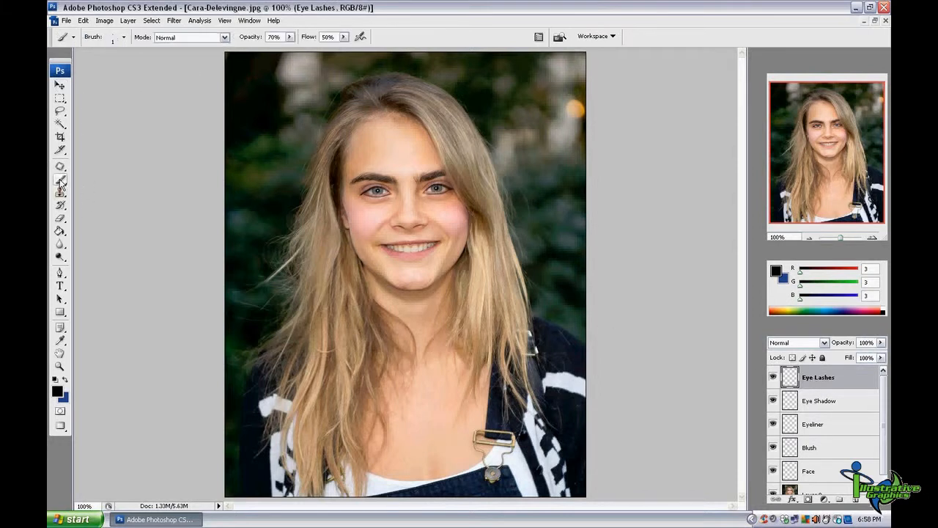
{"action": "left_click", "coordinate": [71, 39]}
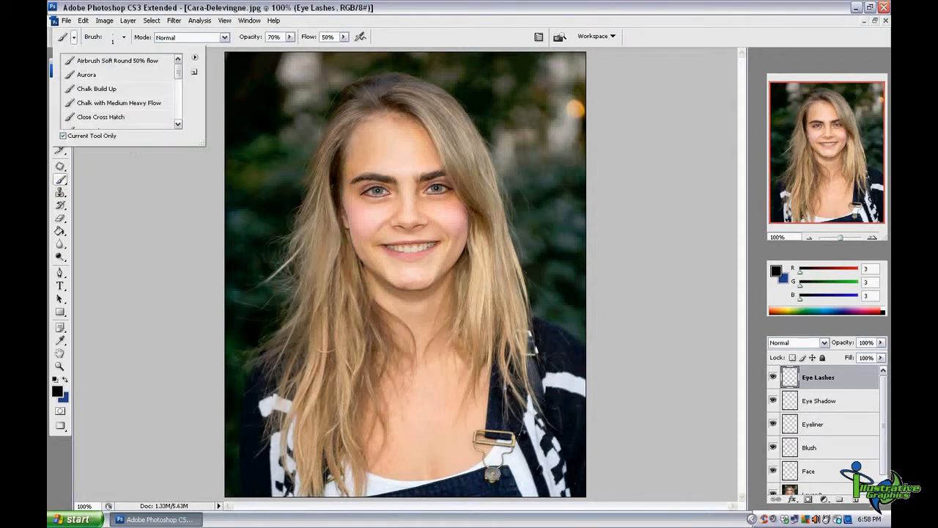
{"action": "left_click", "coordinate": [146, 170]}
{"action": "left_click", "coordinate": [124, 38]}
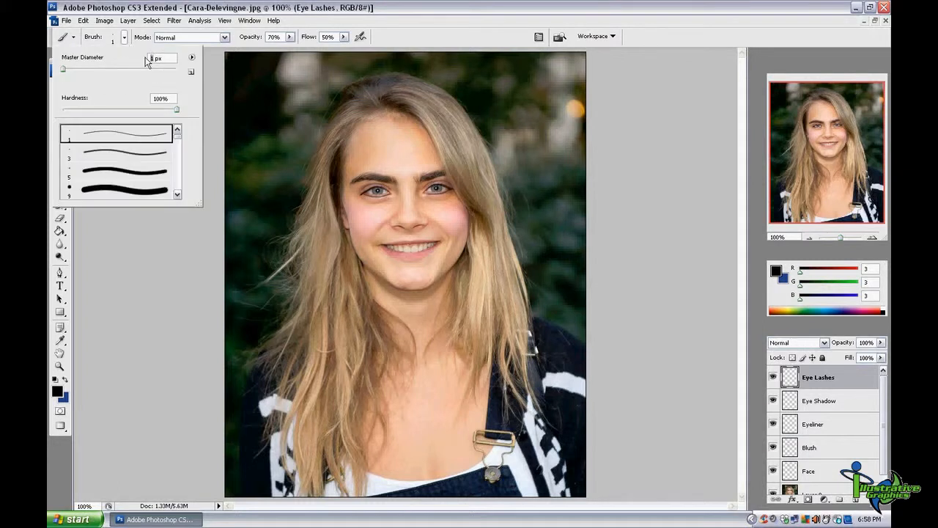
{"action": "type", "text": "2"}
{"action": "key", "text": "Return"}
{"action": "left_click", "coordinate": [224, 21]}
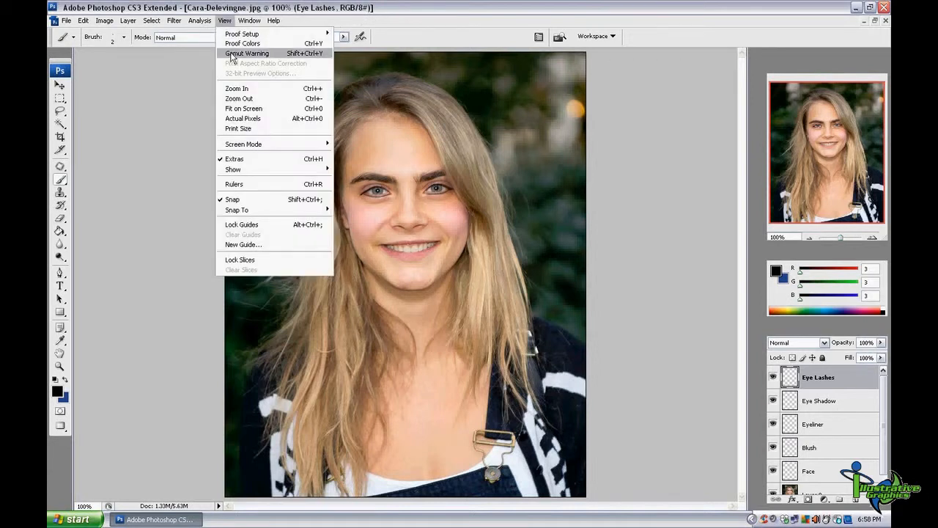
{"action": "left_click", "coordinate": [236, 90]}
{"action": "left_click", "coordinate": [224, 21]}
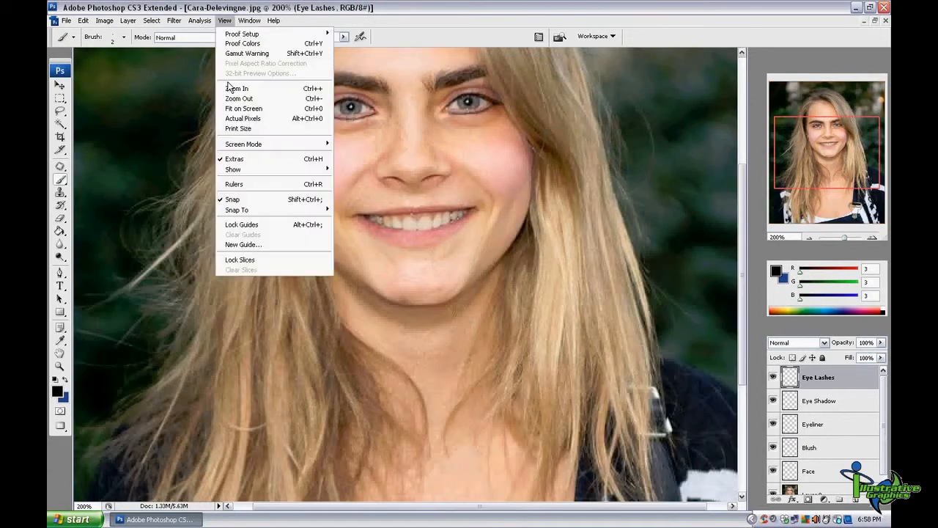
{"action": "left_click", "coordinate": [236, 89]}
{"action": "left_click_drag", "start_coordinate": [742, 313], "coordinate": [744, 241]}
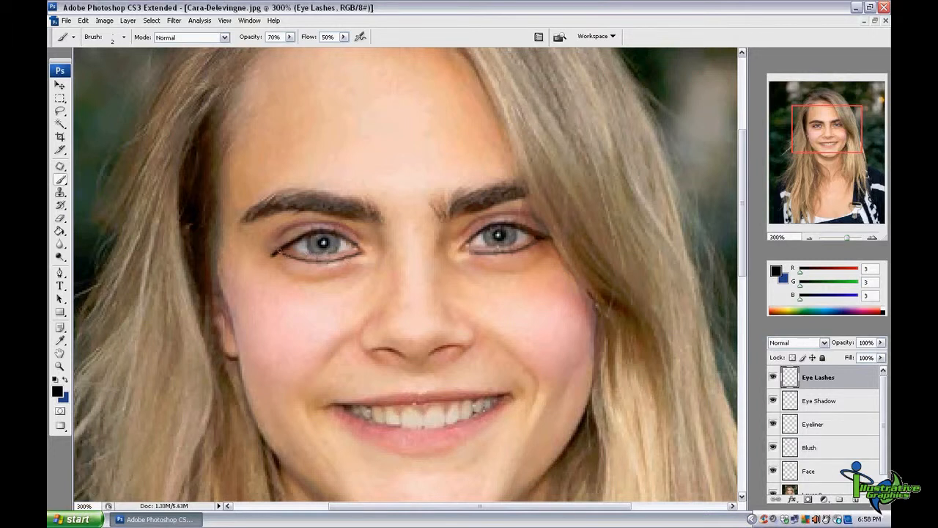
{"action": "left_click_drag", "start_coordinate": [280, 252], "coordinate": [275, 248]}
{"action": "mouse_move", "coordinate": [285, 244]}
{"action": "left_mouse_down"}
{"action": "mouse_move", "coordinate": [280, 236]}
{"action": "mouse_move", "coordinate": [311, 227]}
{"action": "left_mouse_up"}
{"action": "left_click_drag", "start_coordinate": [346, 237], "coordinate": [364, 241]}
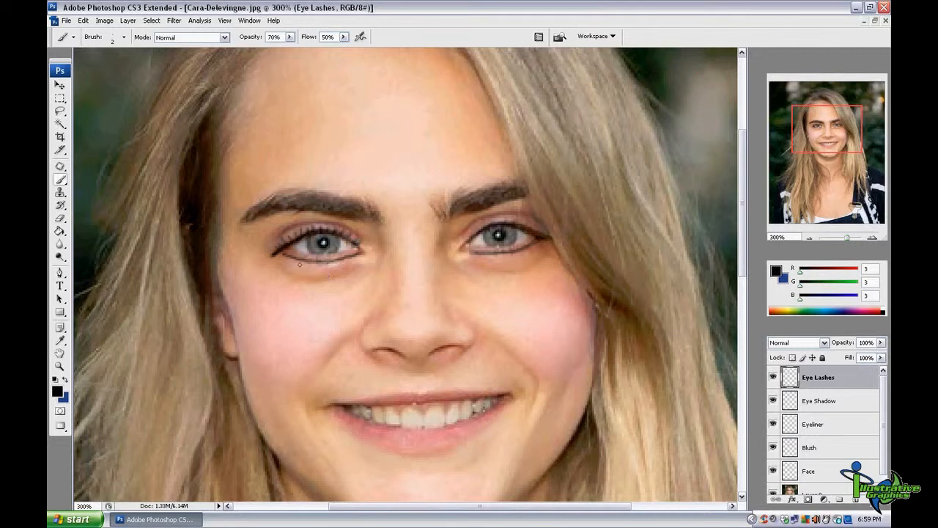
Try a few lower-lash strokes beneath the subject's right eye and step back through them.
{"action": "left_click_drag", "start_coordinate": [285, 255], "coordinate": [282, 262]}
{"action": "left_click", "coordinate": [83, 19]}
{"action": "left_click", "coordinate": [102, 56]}
{"action": "mouse_move", "coordinate": [299, 258]}
{"action": "left_mouse_down"}
{"action": "mouse_move", "coordinate": [285, 265]}
{"action": "mouse_move", "coordinate": [298, 271]}
{"action": "left_mouse_up"}
{"action": "left_click", "coordinate": [84, 20]}
{"action": "left_click", "coordinate": [95, 55]}
{"action": "left_click", "coordinate": [83, 21]}
{"action": "left_click", "coordinate": [89, 55]}
{"action": "left_click", "coordinate": [83, 21]}
{"action": "left_click", "coordinate": [93, 53]}
{"action": "left_click", "coordinate": [83, 21]}
{"action": "left_click", "coordinate": [93, 55]}
{"action": "left_click", "coordinate": [83, 20]}
{"action": "left_click", "coordinate": [93, 54]}
{"action": "left_click", "coordinate": [83, 20]}
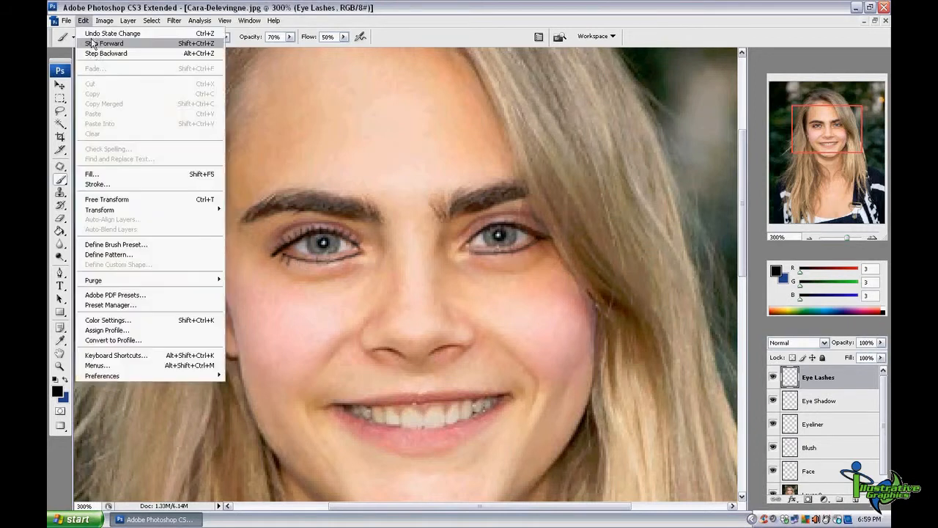
{"action": "left_click", "coordinate": [93, 54]}
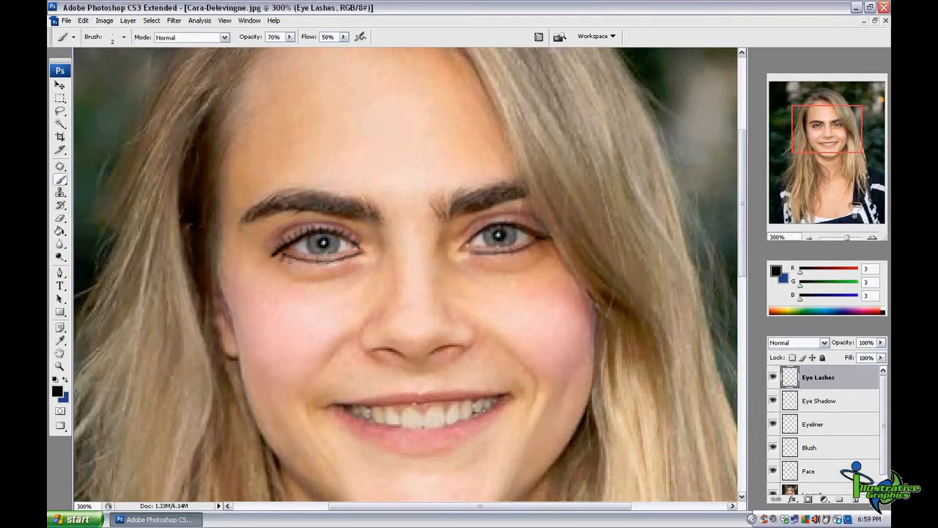
Try another row of lower lashes at the outer half of the subject's right eye and erase it.
{"action": "left_click_drag", "start_coordinate": [287, 256], "coordinate": [285, 261]}
{"action": "left_click_drag", "start_coordinate": [298, 263], "coordinate": [309, 269]}
{"action": "key", "text": "v"}
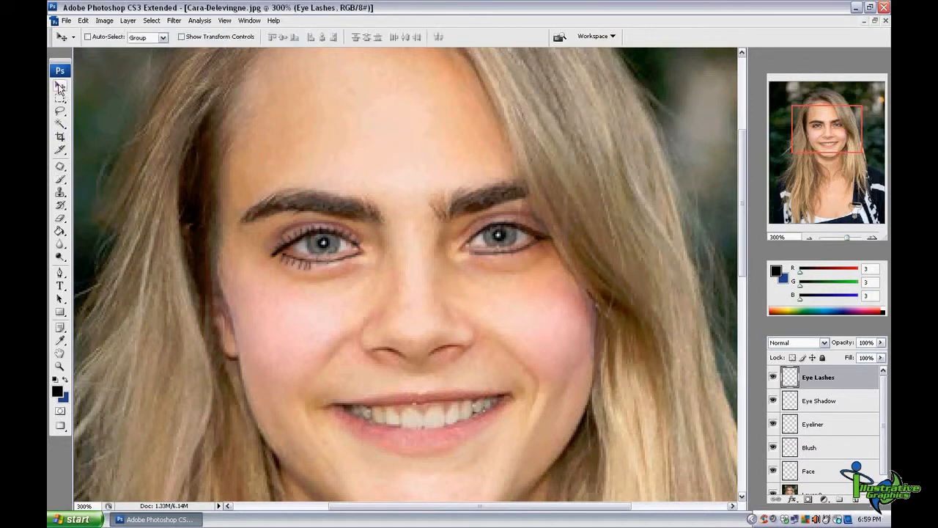
{"action": "left_click", "coordinate": [61, 219]}
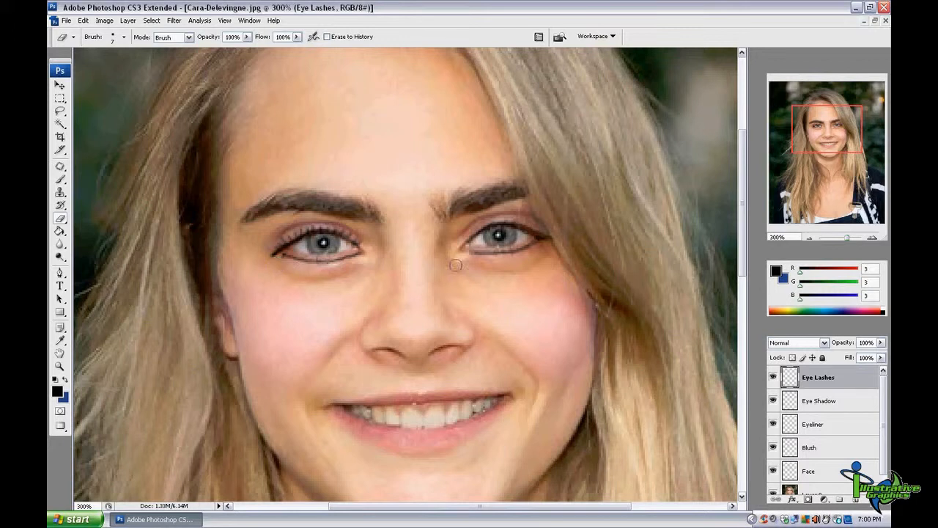
{"action": "left_click", "coordinate": [60, 86]}
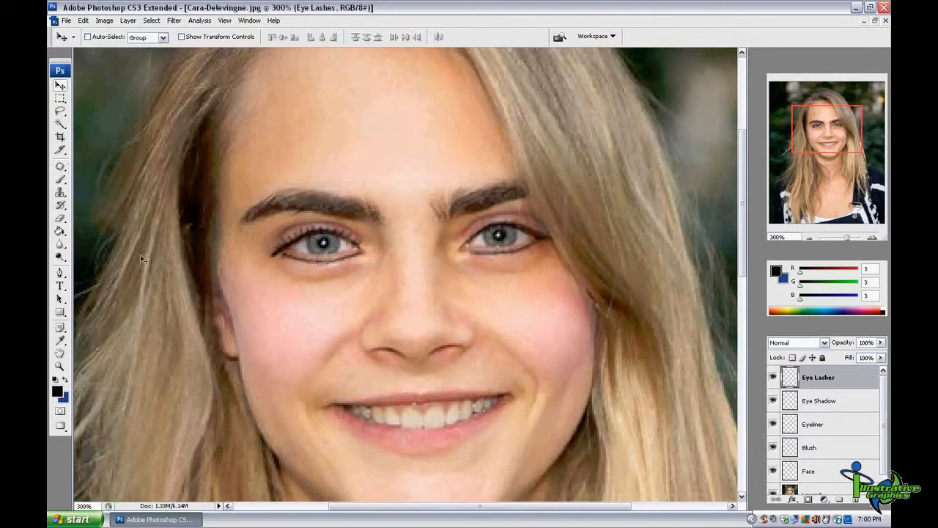
Paint short near-black lower lashes along the whole lower lid of the subject's right eye with the 2 px brush.
{"action": "left_click", "coordinate": [60, 179]}
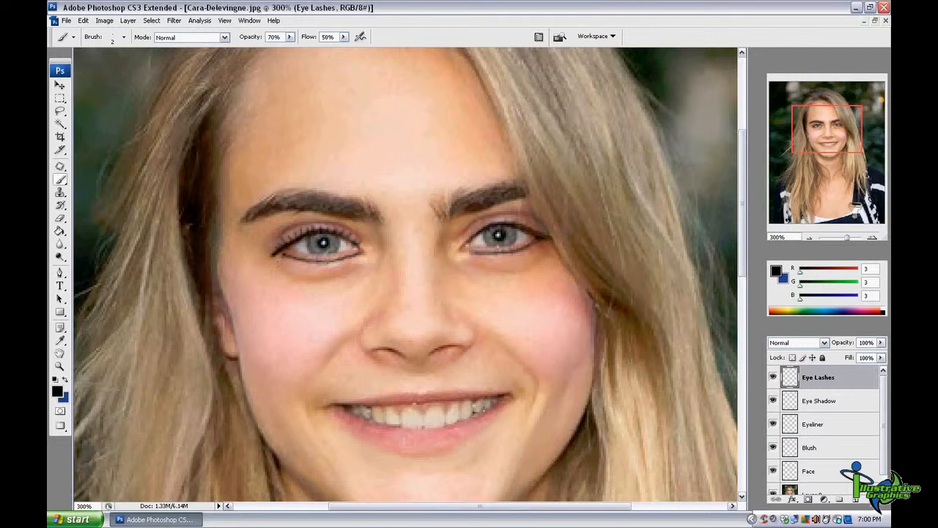
{"action": "mouse_move", "coordinate": [283, 254]}
{"action": "left_mouse_down"}
{"action": "mouse_move", "coordinate": [280, 261]}
{"action": "mouse_move", "coordinate": [314, 269]}
{"action": "left_mouse_up"}
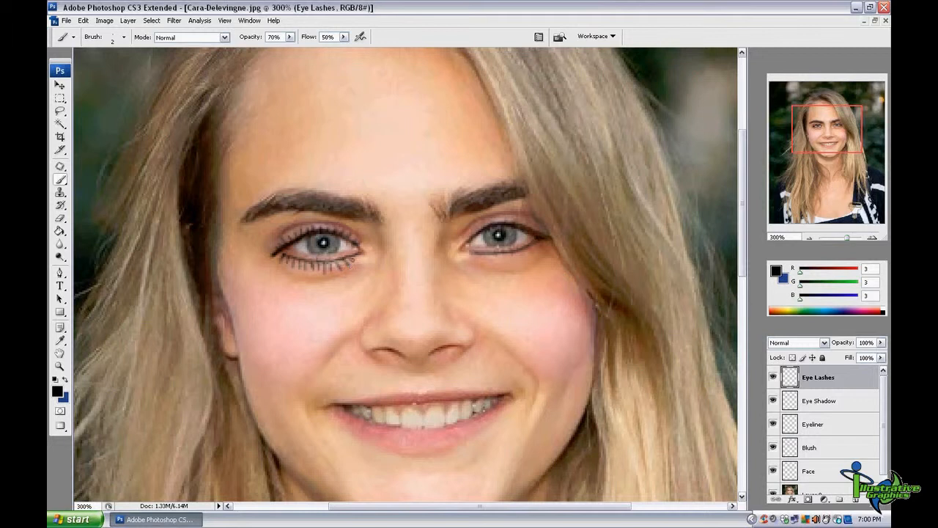
{"action": "left_click_drag", "start_coordinate": [358, 258], "coordinate": [363, 265]}
Shorten the lower lashes of the subject's right eye by erasing along their tips with the 7 px Eraser.
{"action": "left_click", "coordinate": [62, 86]}
{"action": "left_click", "coordinate": [64, 220]}
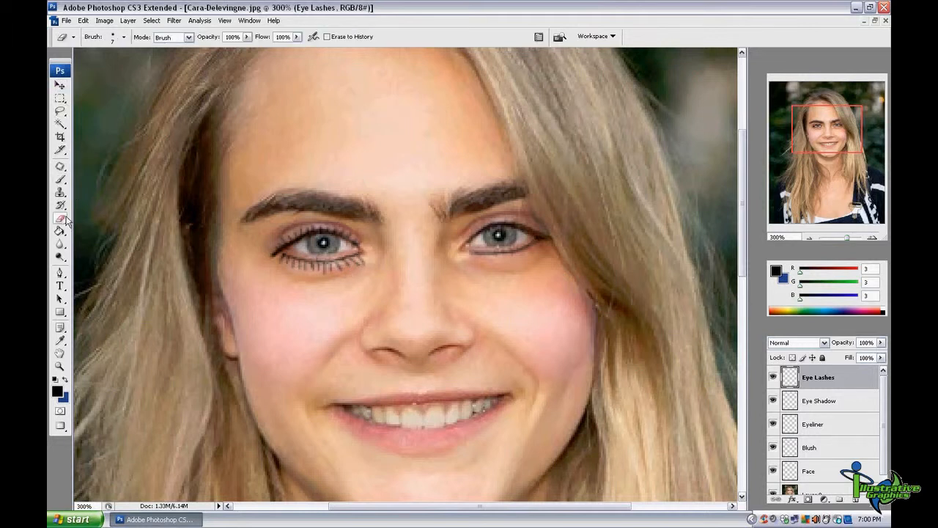
{"action": "mouse_move", "coordinate": [368, 265]}
{"action": "left_mouse_down"}
{"action": "mouse_move", "coordinate": [313, 275]}
{"action": "mouse_move", "coordinate": [274, 263]}
{"action": "left_mouse_up"}
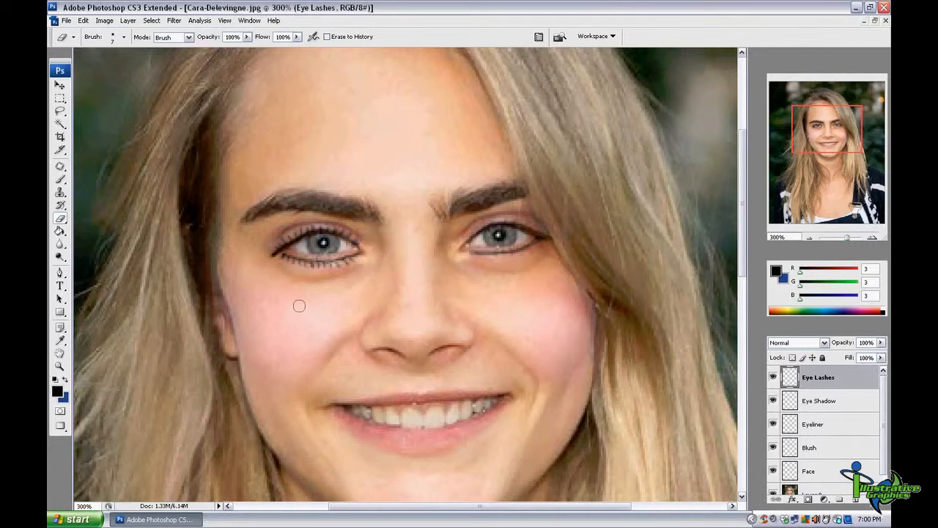
{"action": "left_click", "coordinate": [60, 86]}
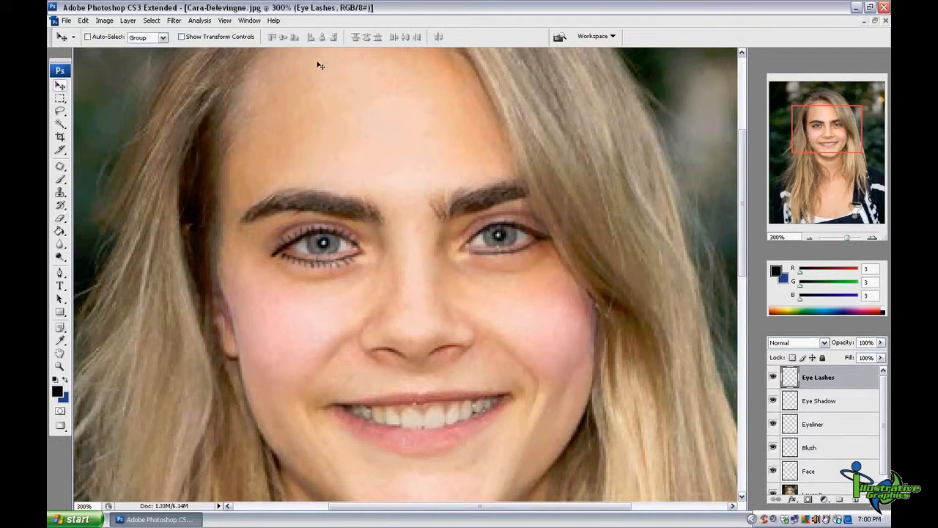
Examine the painted eyelashes on the whole portrait at actual pixels and on the face at 200%.
{"action": "left_click", "coordinate": [227, 22]}
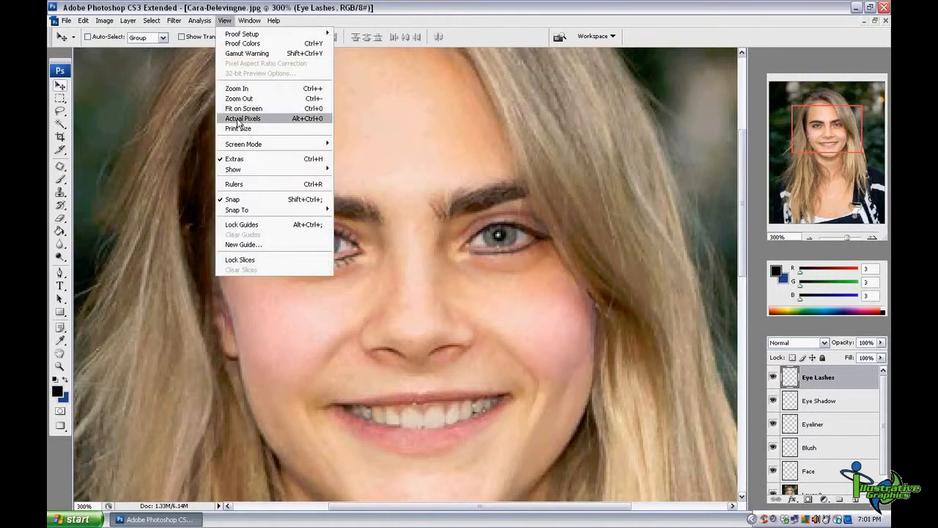
{"action": "left_click", "coordinate": [238, 120]}
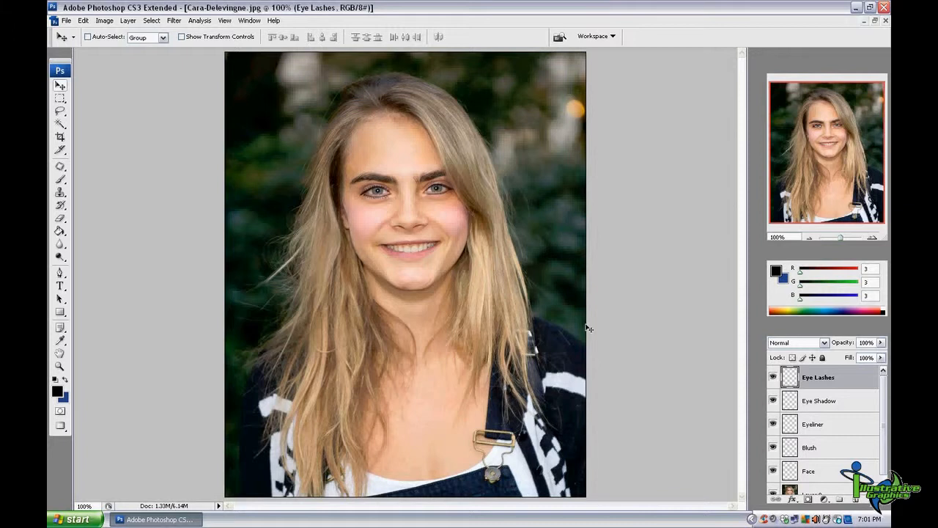
{"action": "left_click", "coordinate": [225, 22]}
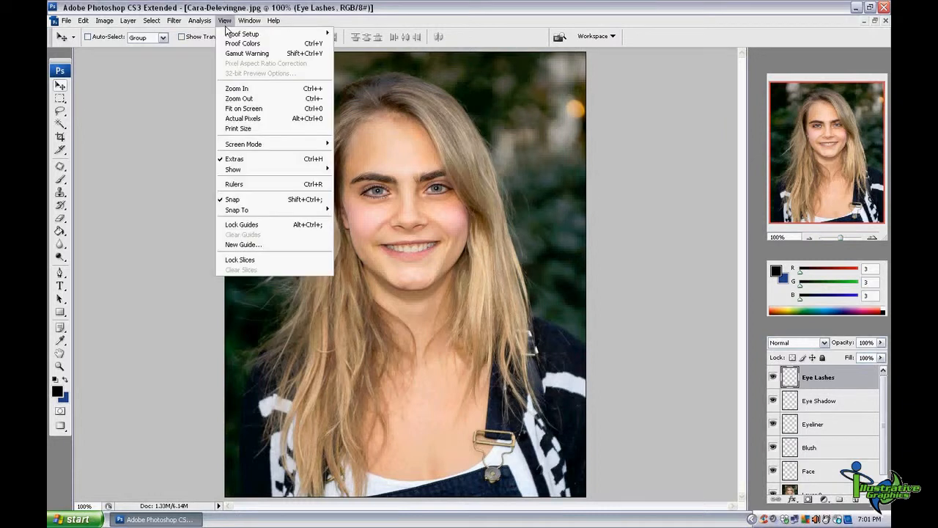
{"action": "left_click", "coordinate": [233, 89]}
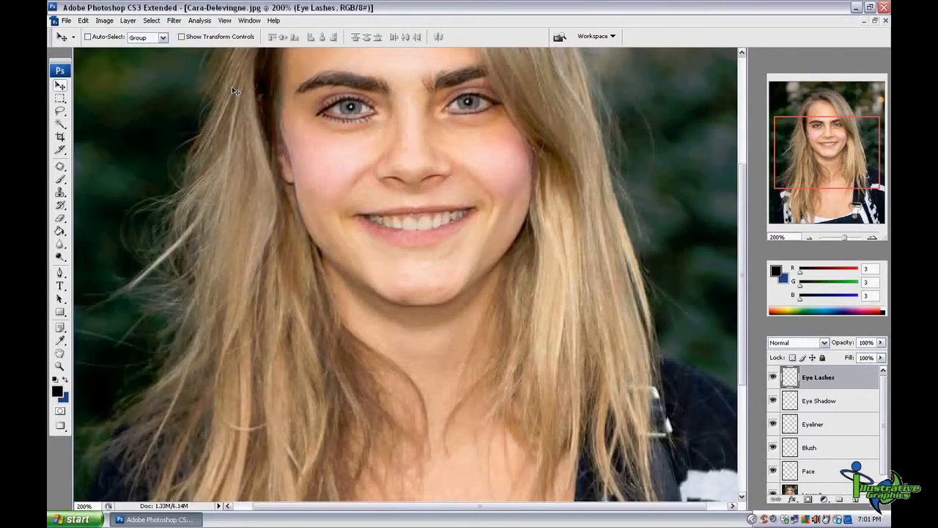
{"action": "left_click_drag", "start_coordinate": [741, 271], "coordinate": [741, 227]}
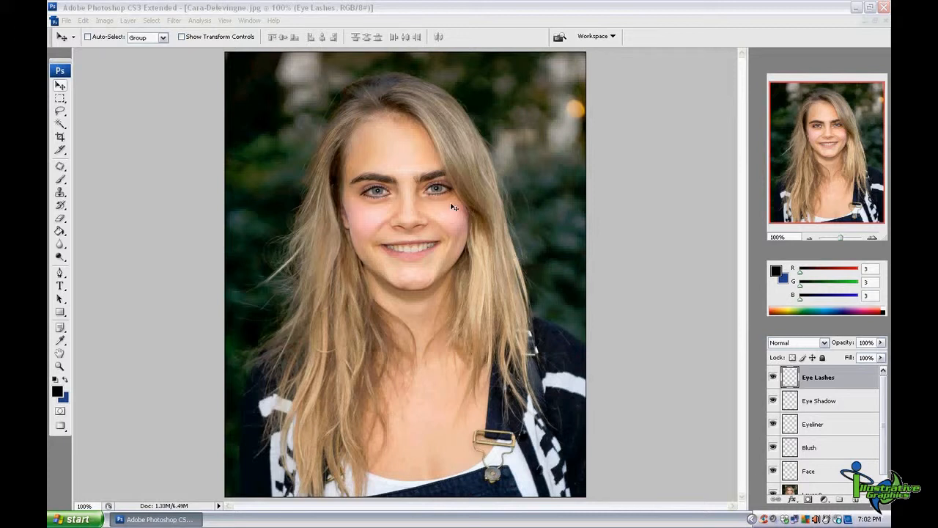
Lower the Eye Lashes layer's opacity to 47% and compare the portrait with the layer hidden and shown.
{"action": "left_click", "coordinate": [881, 343]}
{"action": "left_click_drag", "start_coordinate": [881, 344], "coordinate": [850, 351]}
{"action": "left_click", "coordinate": [678, 275]}
{"action": "left_click", "coordinate": [773, 377]}
{"action": "left_click", "coordinate": [772, 376]}
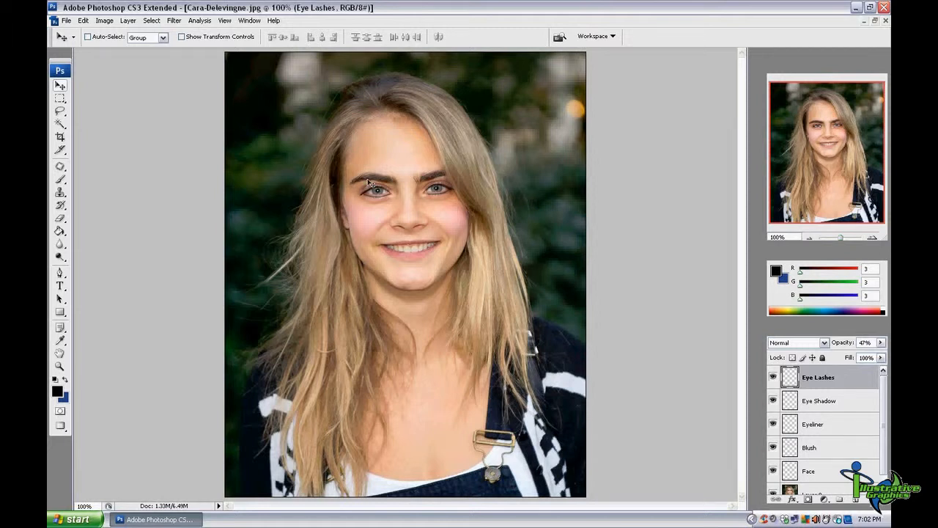
{"action": "left_click", "coordinate": [223, 21]}
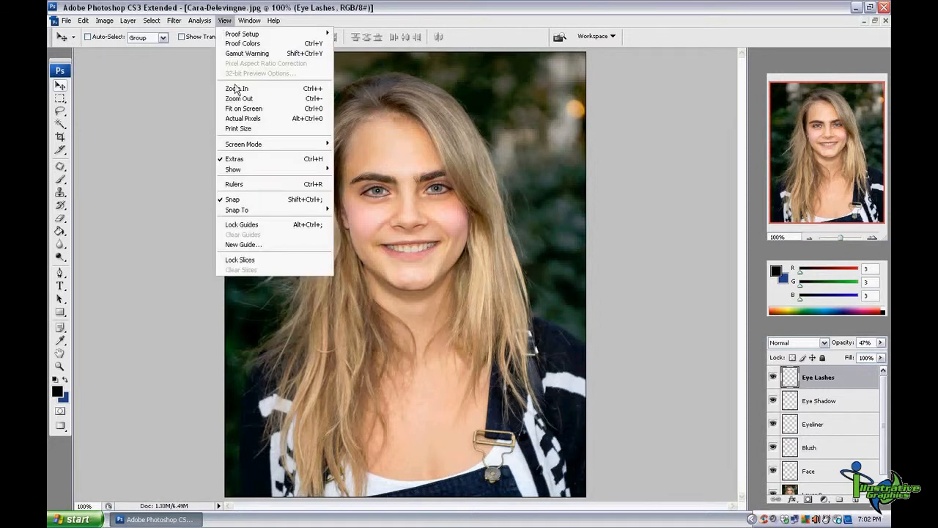
Add a new layer named Lips above the Eye Lashes layer.
{"action": "left_click", "coordinate": [238, 88]}
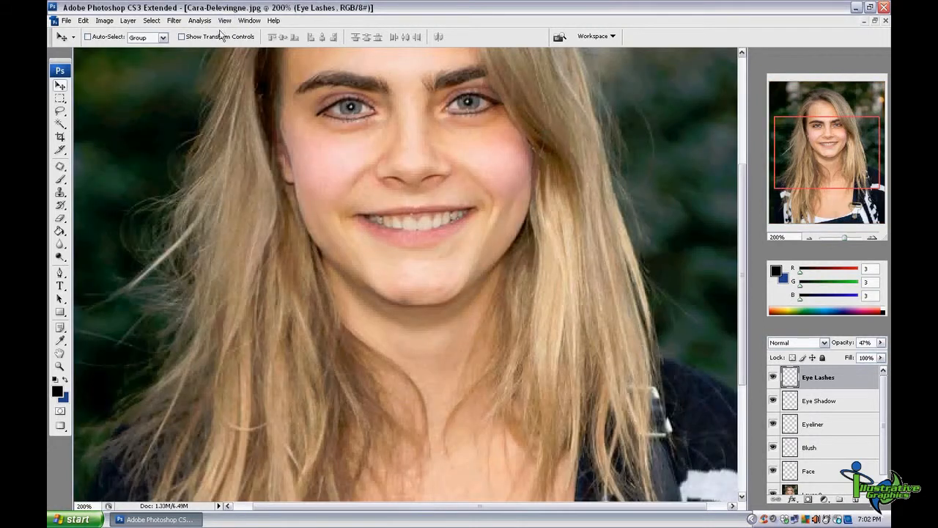
{"action": "left_click", "coordinate": [224, 20]}
{"action": "left_click", "coordinate": [237, 89]}
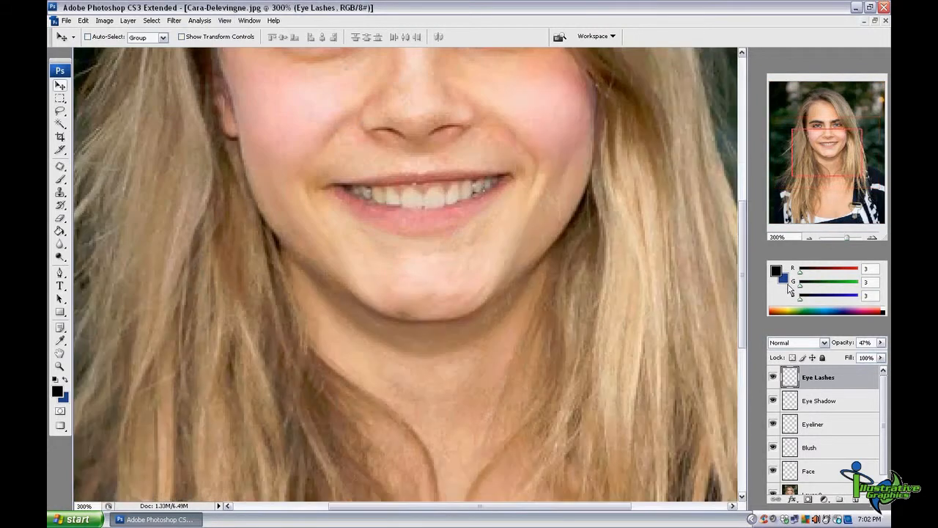
{"action": "scroll", "coordinate": [744, 313], "scroll_direction": "up", "scroll_amount": 2}
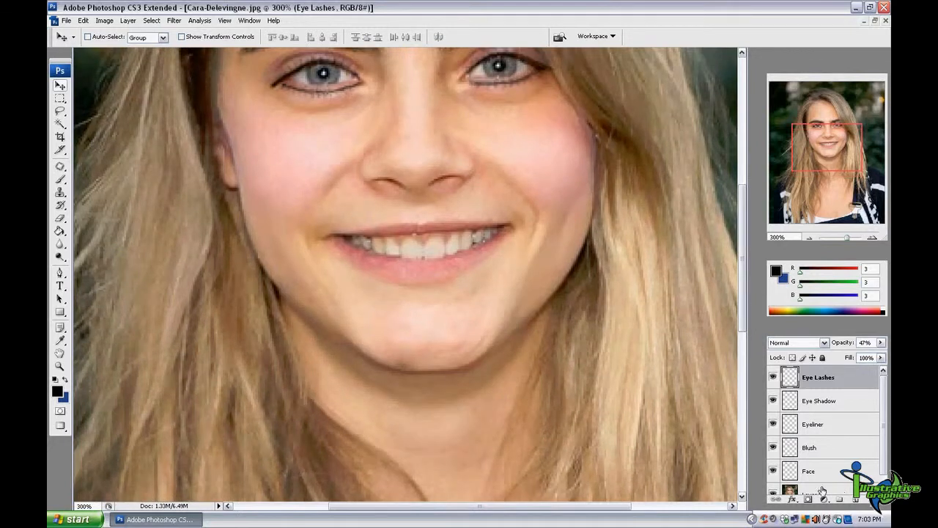
{"action": "left_click", "coordinate": [855, 501]}
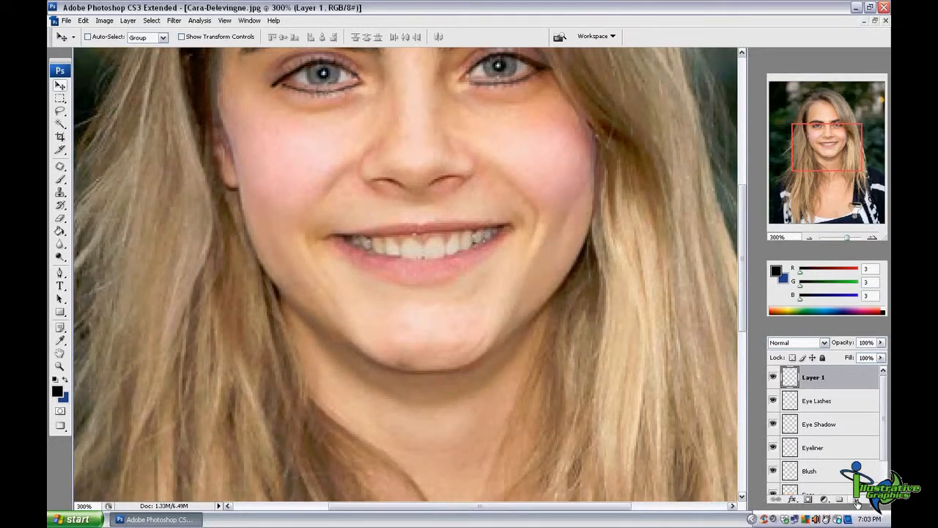
{"action": "double_click", "coordinate": [813, 378]}
{"action": "type", "text": "Lips"}
{"action": "key", "text": "Return"}
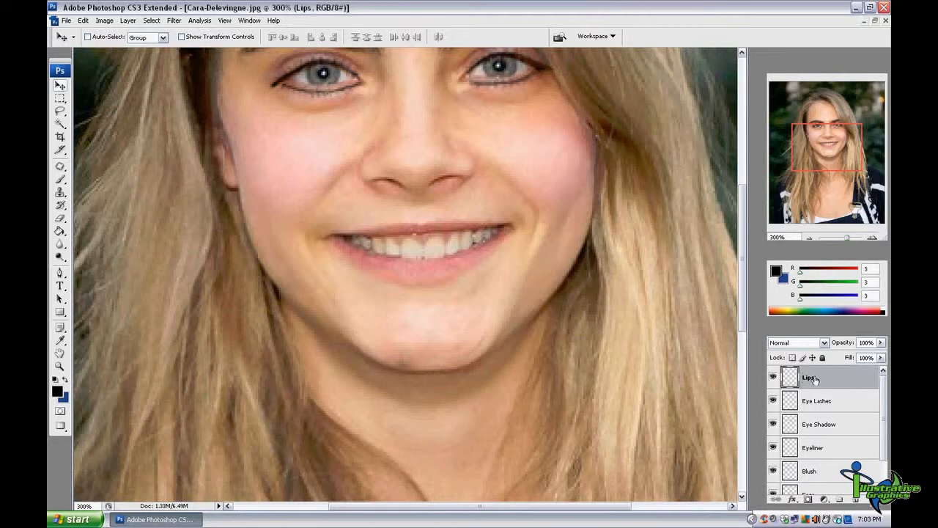
Select the whole mouth by tracing the outer edge of the lips with the Lasso tool at 0 px feather.
{"action": "left_click", "coordinate": [60, 111]}
{"action": "left_click", "coordinate": [106, 111]}
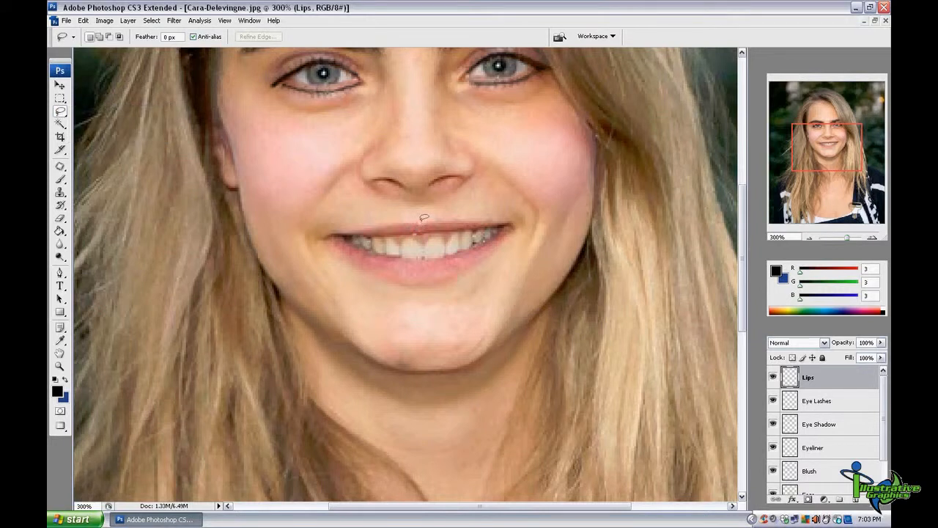
{"action": "mouse_move", "coordinate": [417, 218]}
{"action": "left_mouse_down"}
{"action": "mouse_move", "coordinate": [332, 238]}
{"action": "mouse_move", "coordinate": [379, 277]}
{"action": "mouse_move", "coordinate": [445, 280]}
{"action": "mouse_move", "coordinate": [474, 272]}
{"action": "mouse_move", "coordinate": [514, 228]}
{"action": "mouse_move", "coordinate": [479, 217]}
{"action": "mouse_move", "coordinate": [411, 220]}
{"action": "left_mouse_up"}
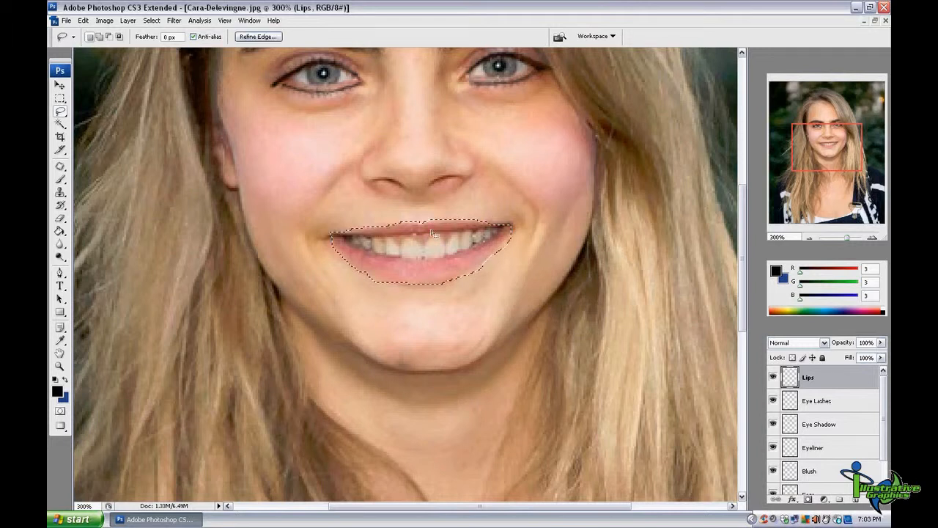
{"action": "left_click", "coordinate": [60, 87]}
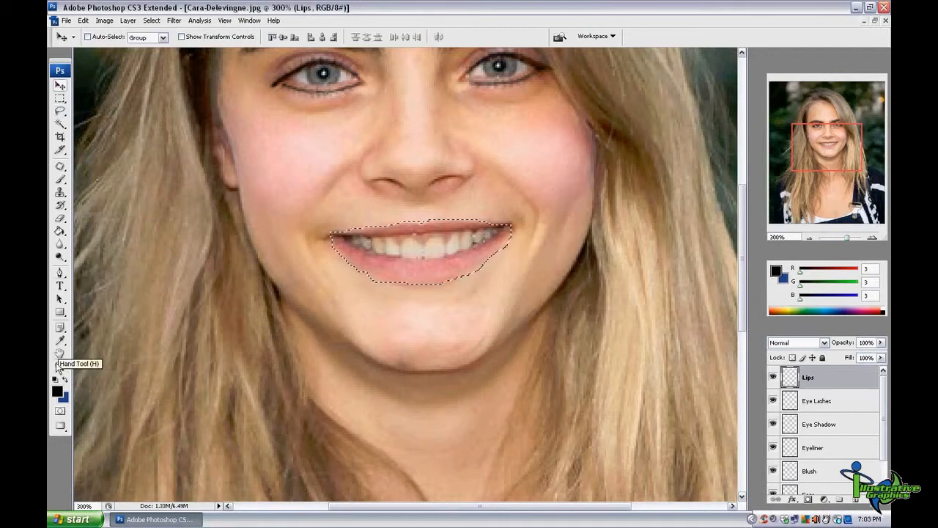
{"action": "left_click", "coordinate": [57, 390]}
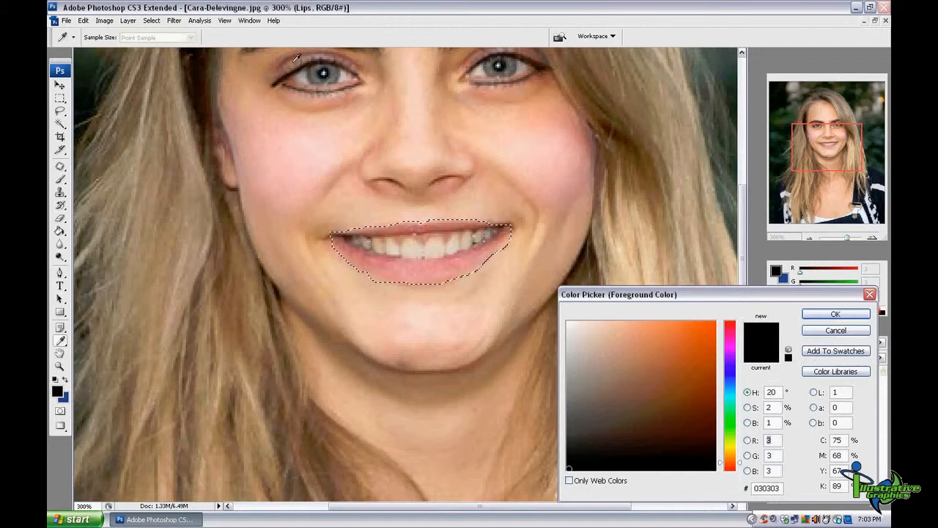
{"action": "left_click", "coordinate": [421, 133]}
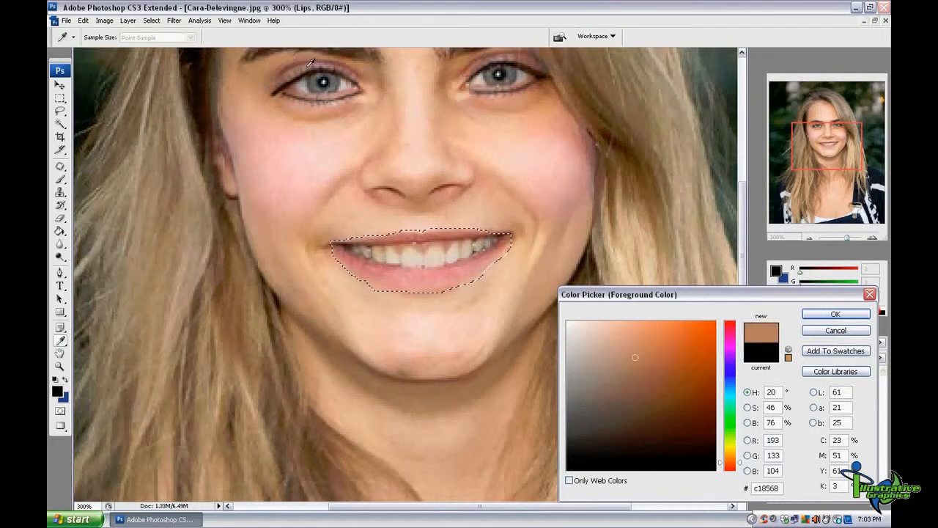
{"action": "left_click", "coordinate": [392, 92]}
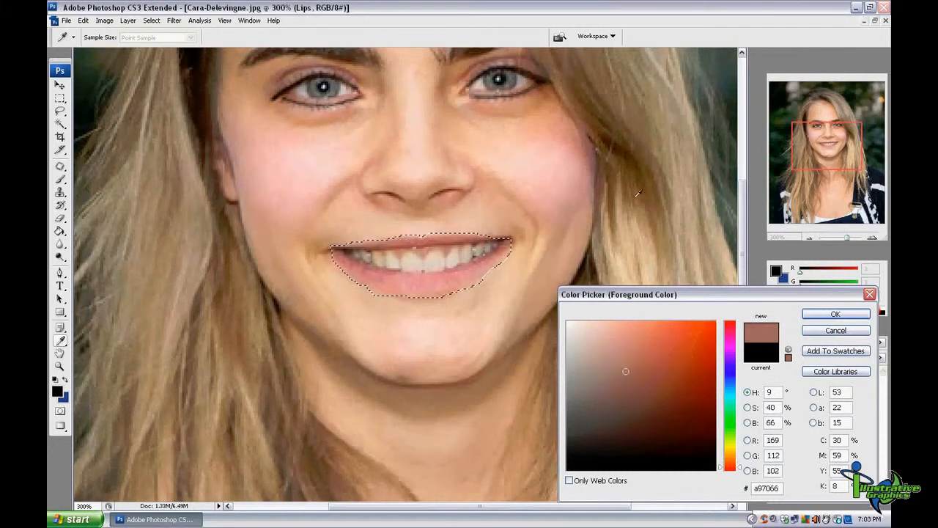
{"action": "left_click", "coordinate": [836, 331]}
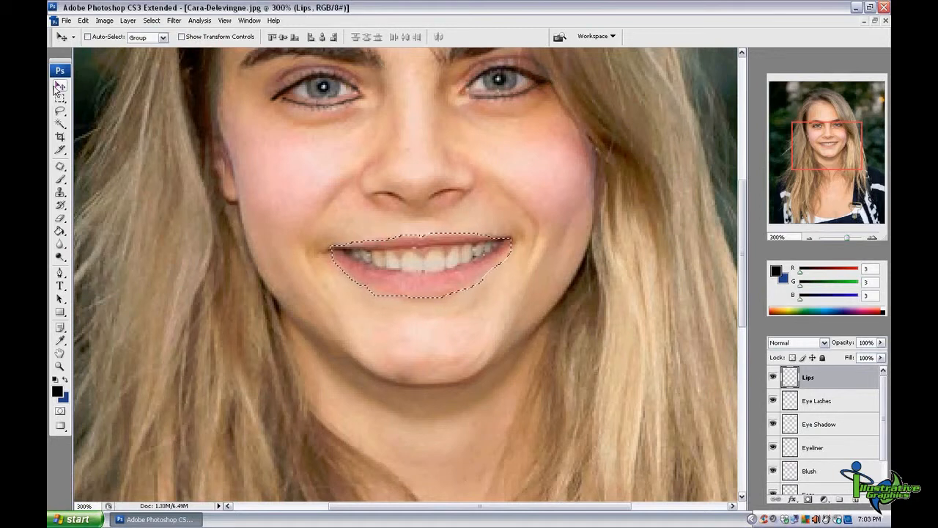
Set the foreground color to a dark plum, hex 490239, for the lips.
{"action": "left_click", "coordinate": [57, 394]}
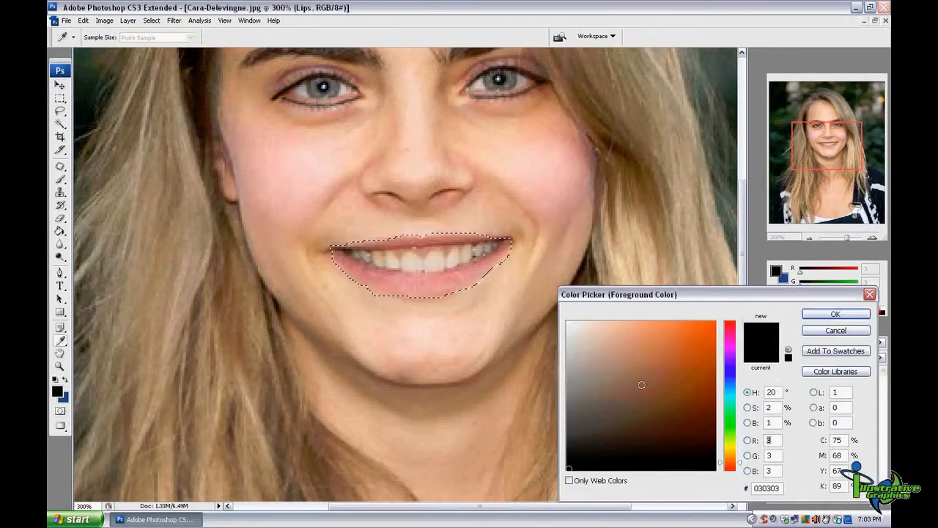
{"action": "left_click", "coordinate": [730, 346]}
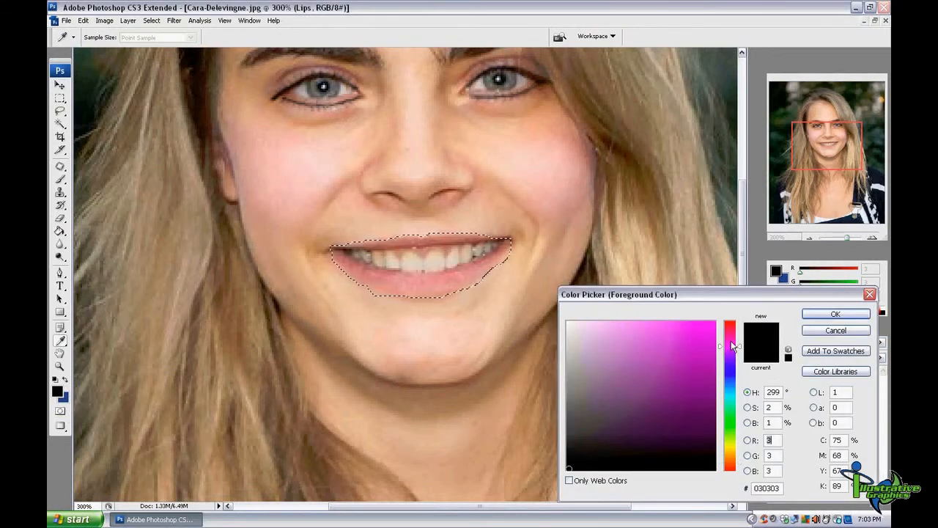
{"action": "left_click", "coordinate": [672, 338]}
{"action": "left_click_drag", "start_coordinate": [672, 338], "coordinate": [658, 332]}
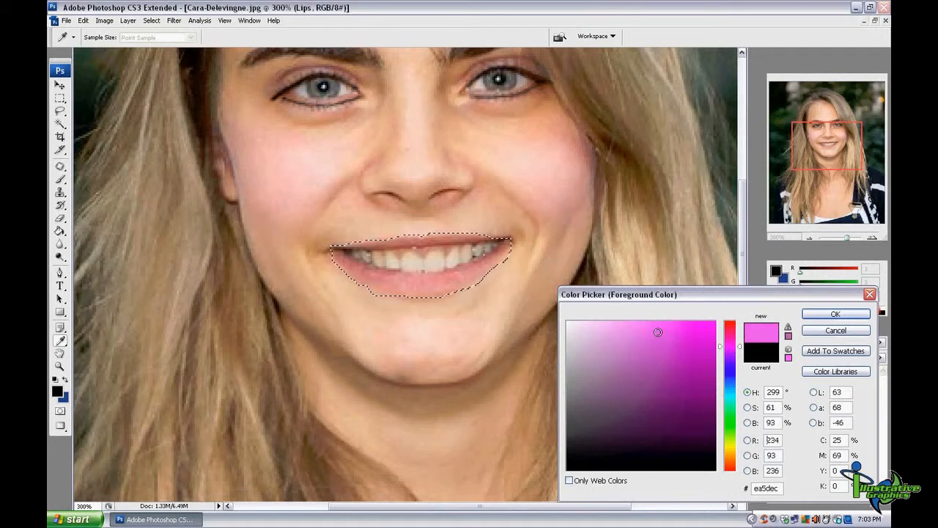
{"action": "left_click", "coordinate": [733, 341]}
{"action": "left_click", "coordinate": [695, 343]}
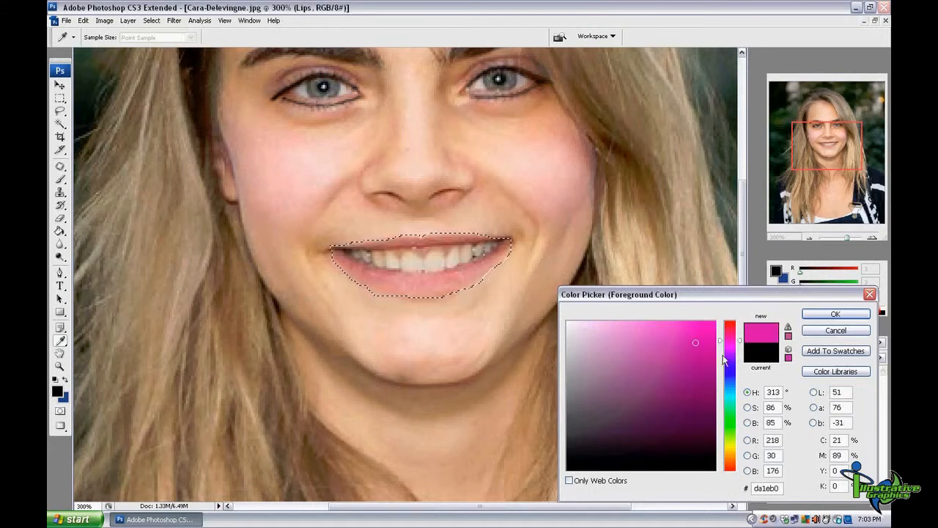
{"action": "left_click", "coordinate": [714, 420]}
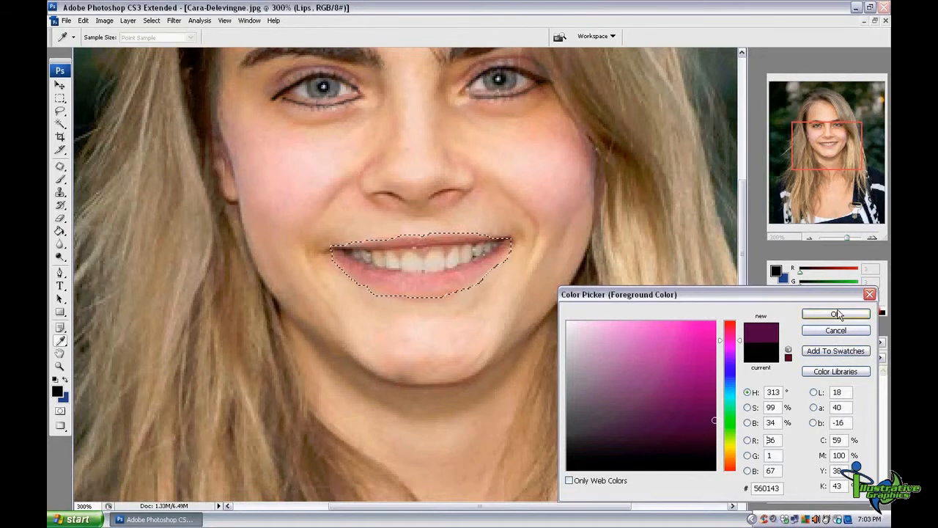
{"action": "left_click", "coordinate": [711, 427]}
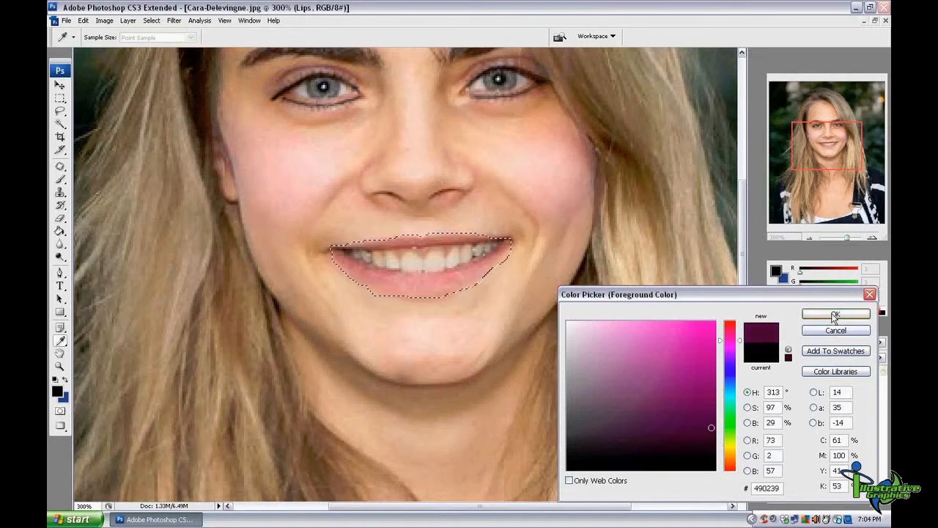
{"action": "left_click", "coordinate": [834, 314]}
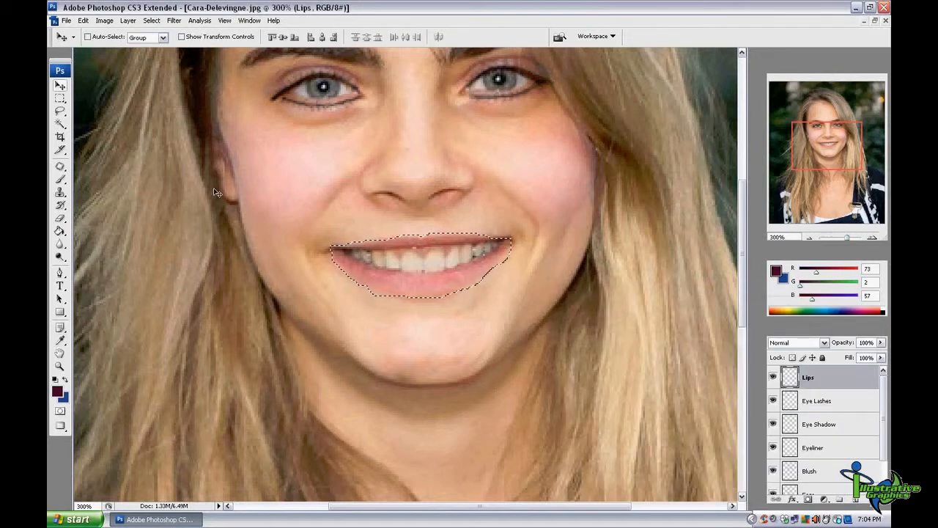
Set the Brush tool to the hard round 5 px tip.
{"action": "left_click", "coordinate": [60, 180]}
{"action": "left_click", "coordinate": [75, 38]}
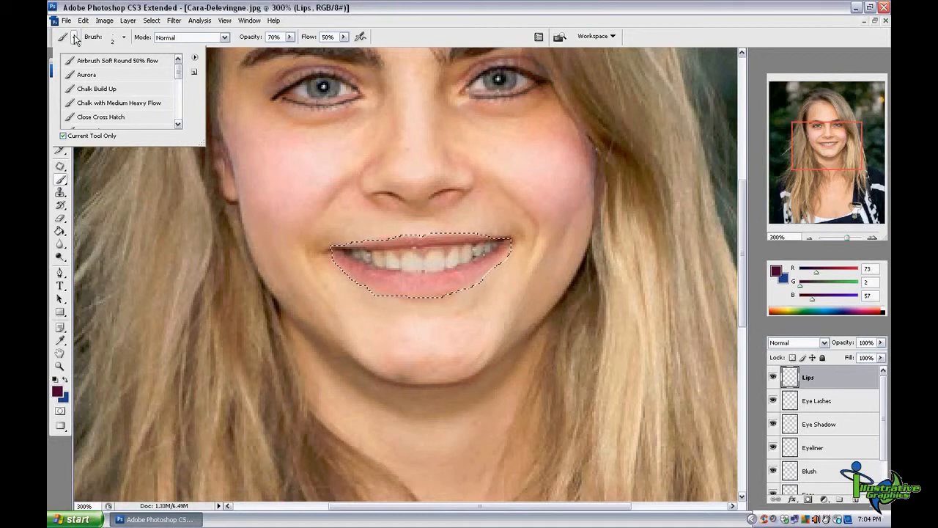
{"action": "left_click", "coordinate": [75, 37]}
{"action": "left_click", "coordinate": [126, 38]}
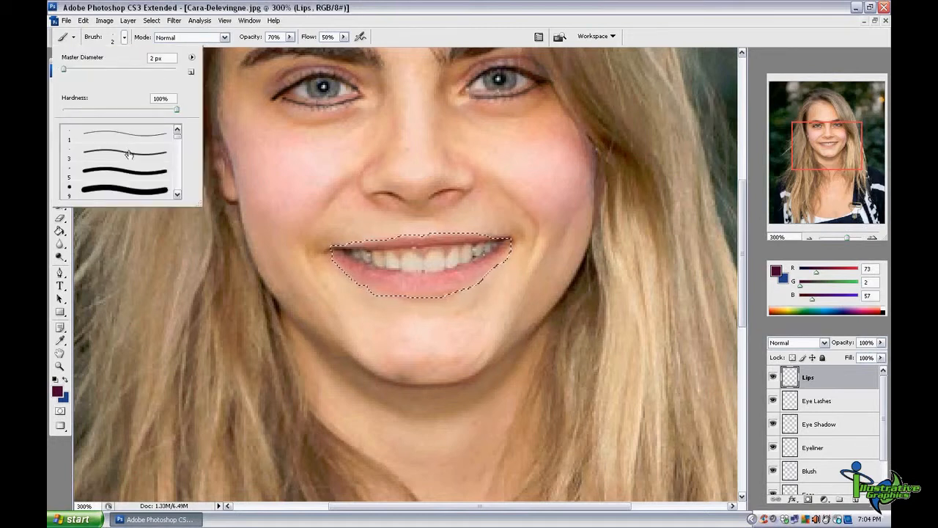
{"action": "left_click", "coordinate": [121, 171]}
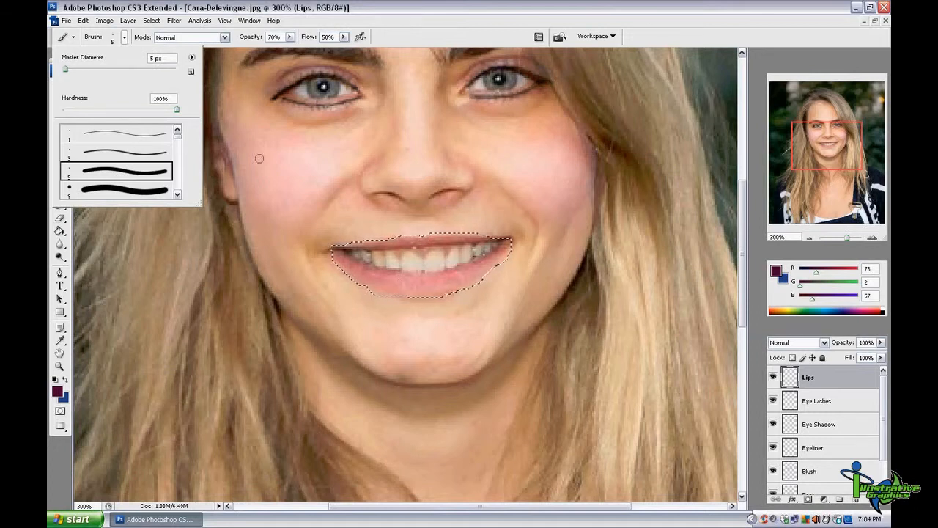
{"action": "left_click", "coordinate": [477, 7]}
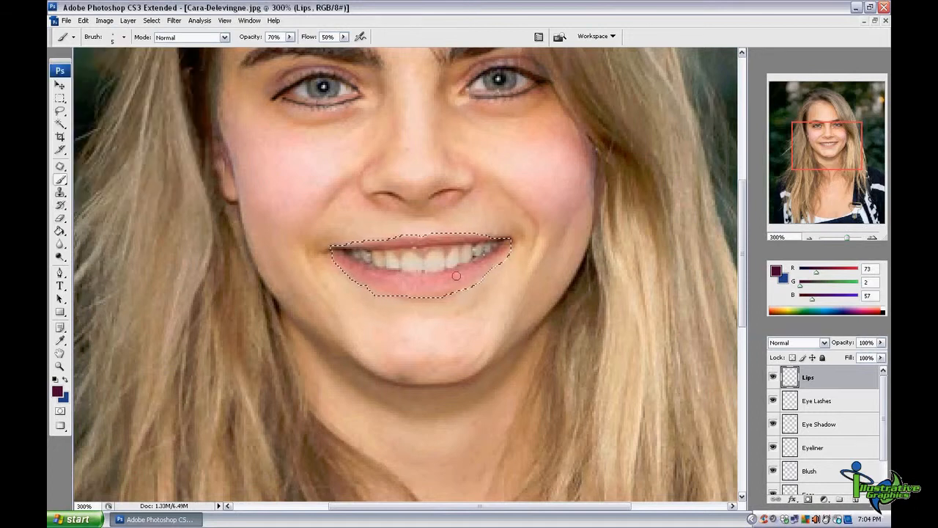
Dab plum on the lower lip and set the Lips layer's blend mode to Soft Light.
{"action": "left_click", "coordinate": [826, 343]}
{"action": "left_click", "coordinate": [788, 212]}
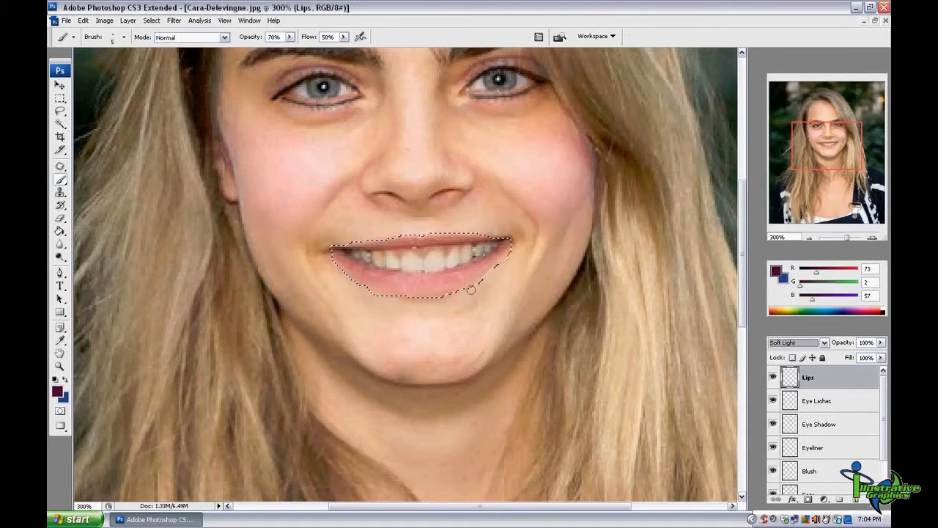
{"action": "left_click", "coordinate": [825, 346]}
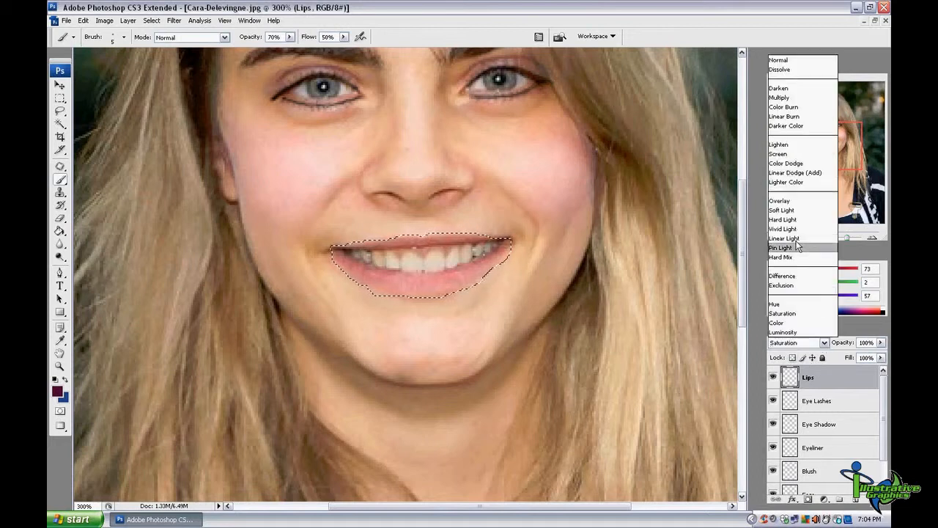
{"action": "left_click", "coordinate": [781, 59]}
{"action": "left_click", "coordinate": [449, 278]}
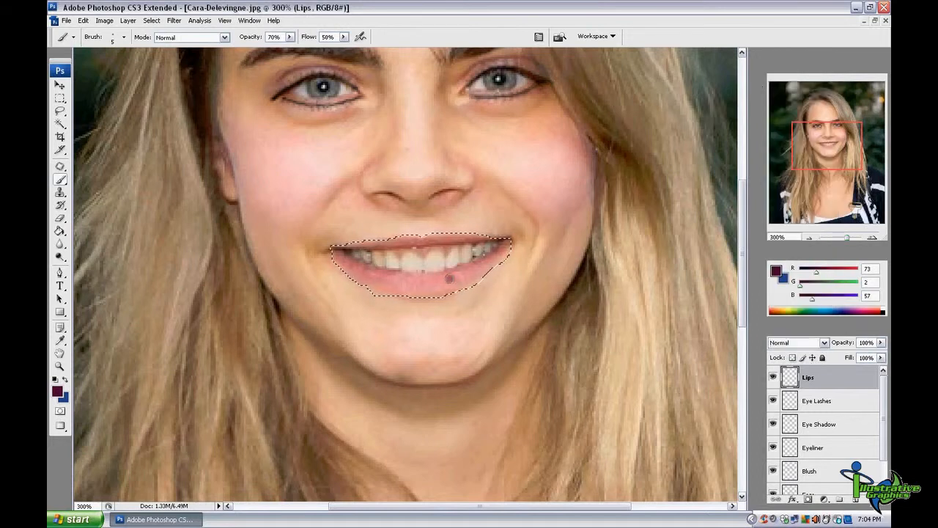
{"action": "left_click", "coordinate": [825, 343]}
{"action": "left_click", "coordinate": [781, 211]}
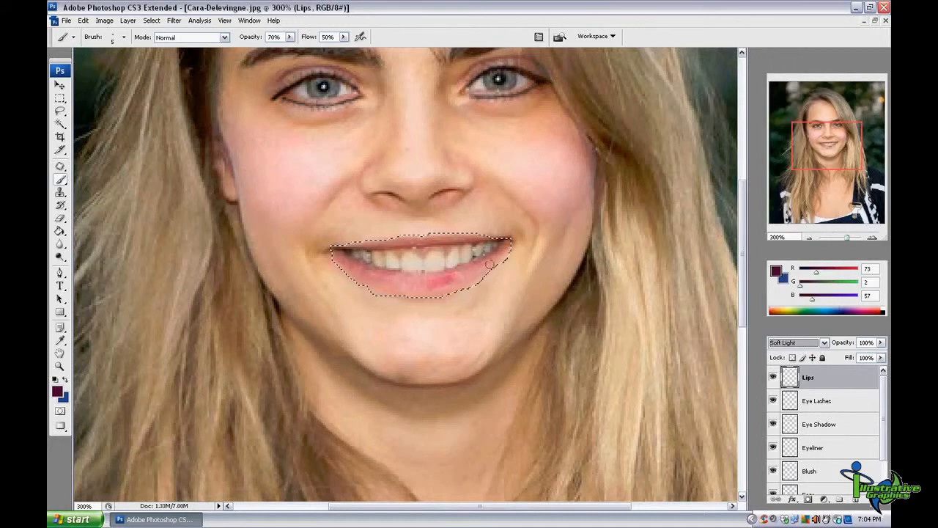
Paint the whole lower lip plum inside the selection with the 5 px brush on the Lips layer.
{"action": "left_click", "coordinate": [443, 281]}
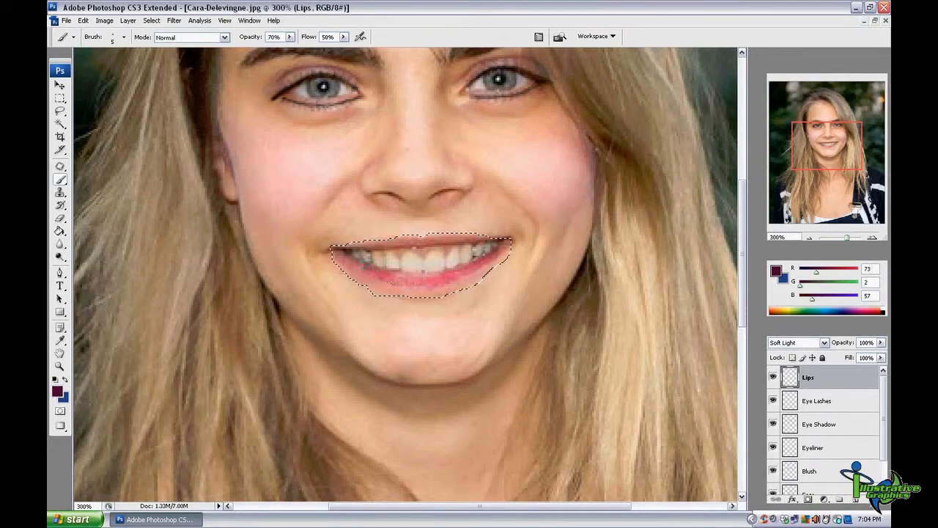
{"action": "mouse_move", "coordinate": [347, 272]}
{"action": "left_mouse_down"}
{"action": "mouse_move", "coordinate": [430, 291]}
{"action": "mouse_move", "coordinate": [490, 265]}
{"action": "mouse_move", "coordinate": [451, 279]}
{"action": "left_mouse_up"}
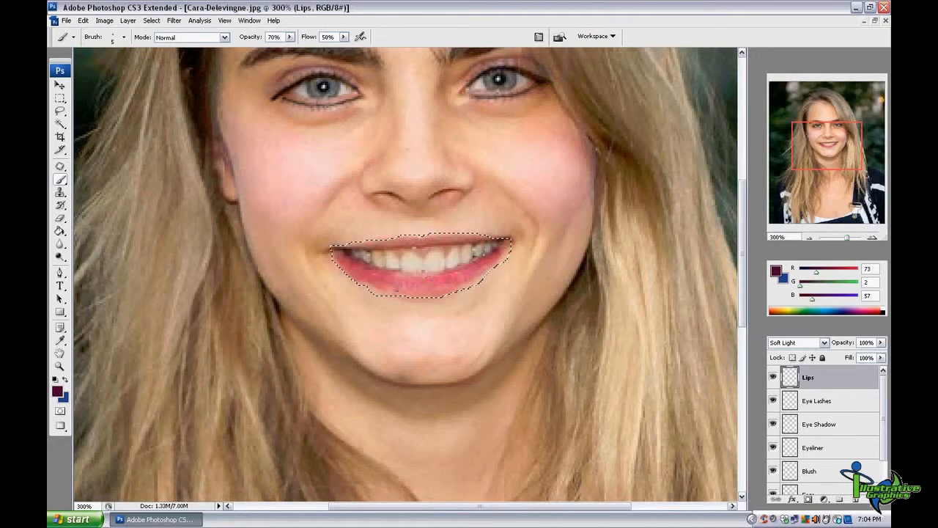
{"action": "mouse_move", "coordinate": [386, 286]}
{"action": "left_mouse_down"}
{"action": "mouse_move", "coordinate": [456, 286]}
{"action": "mouse_move", "coordinate": [497, 261]}
{"action": "left_mouse_up"}
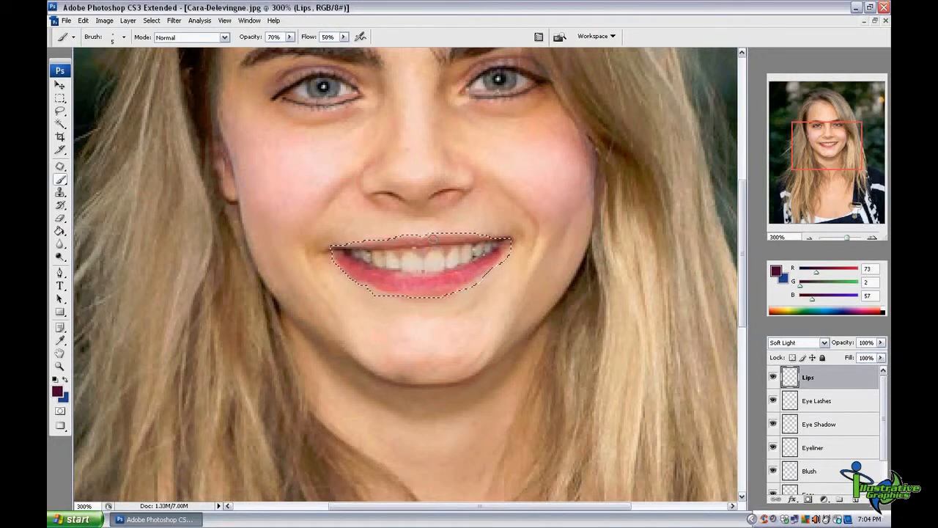
Paint the upper lip plum from corner to corner with the 5 px brush and clear the mouth selection.
{"action": "left_click_drag", "start_coordinate": [438, 239], "coordinate": [473, 240]}
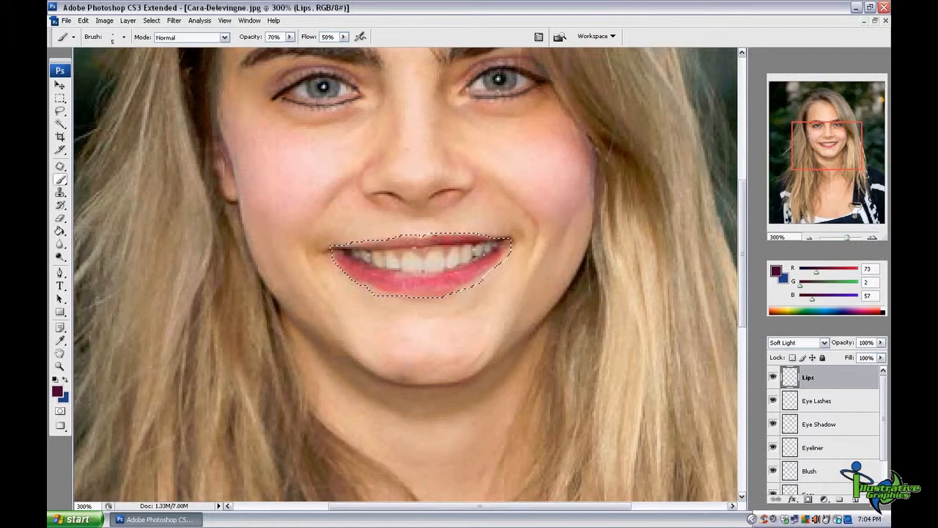
{"action": "mouse_move", "coordinate": [428, 240]}
{"action": "left_mouse_down"}
{"action": "mouse_move", "coordinate": [337, 247]}
{"action": "mouse_move", "coordinate": [334, 264]}
{"action": "left_mouse_up"}
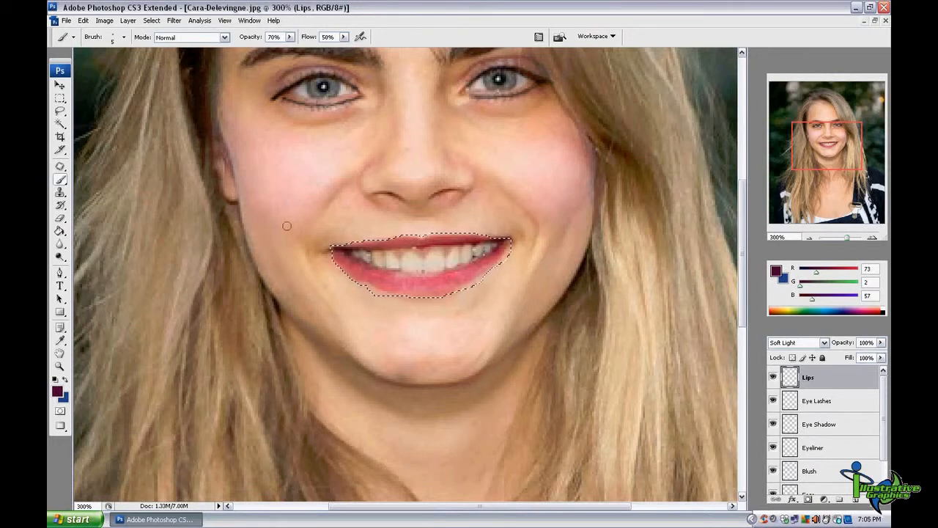
{"action": "left_click", "coordinate": [61, 124]}
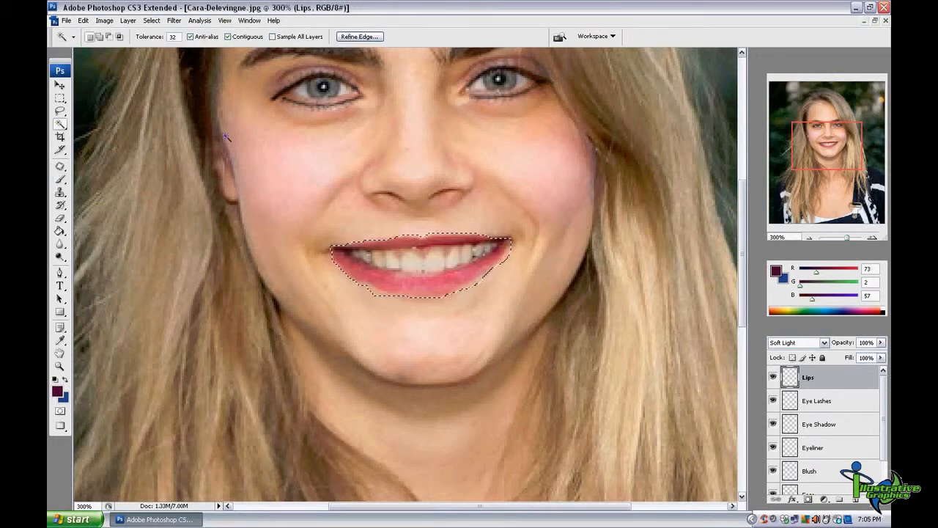
{"action": "key", "text": "ctrl+d"}
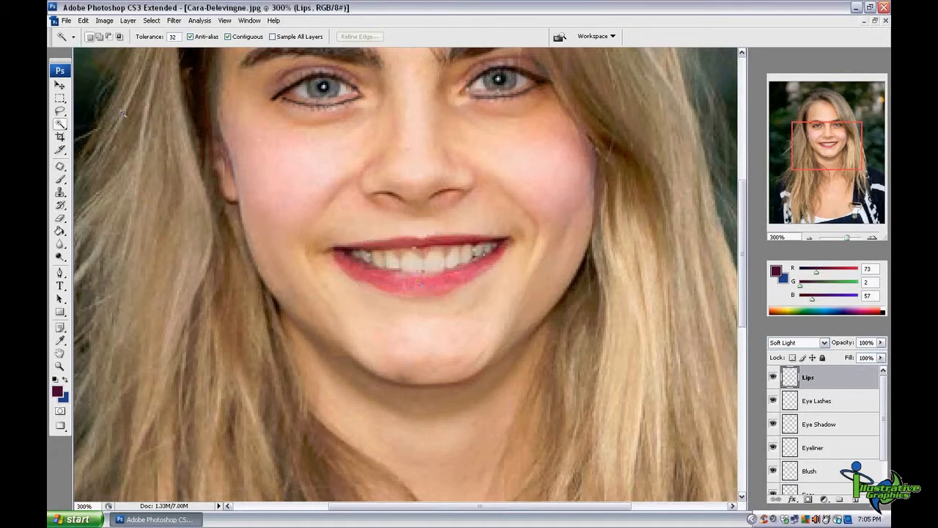
{"action": "left_click", "coordinate": [60, 85]}
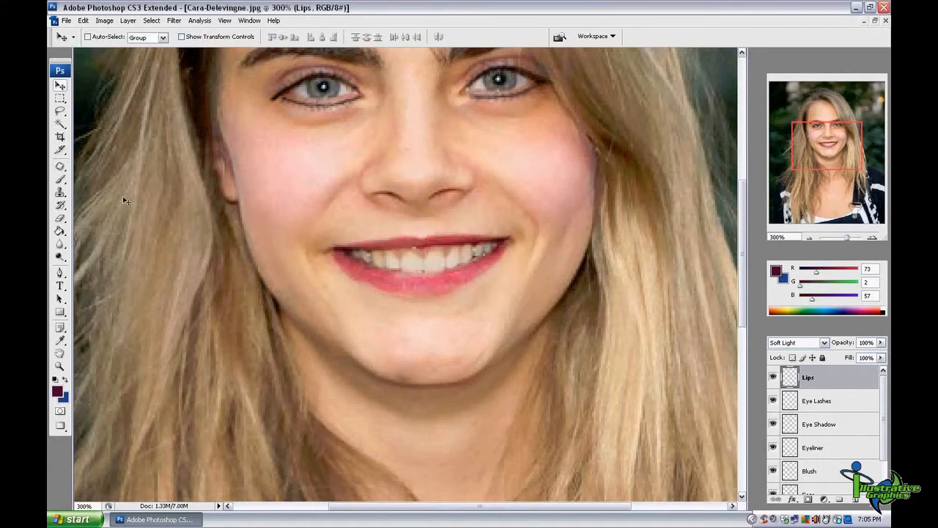
Erase the stray lip color around the lower lip edge and mouth corners, and set the Lips layer's opacity to 54%.
{"action": "left_click", "coordinate": [61, 217]}
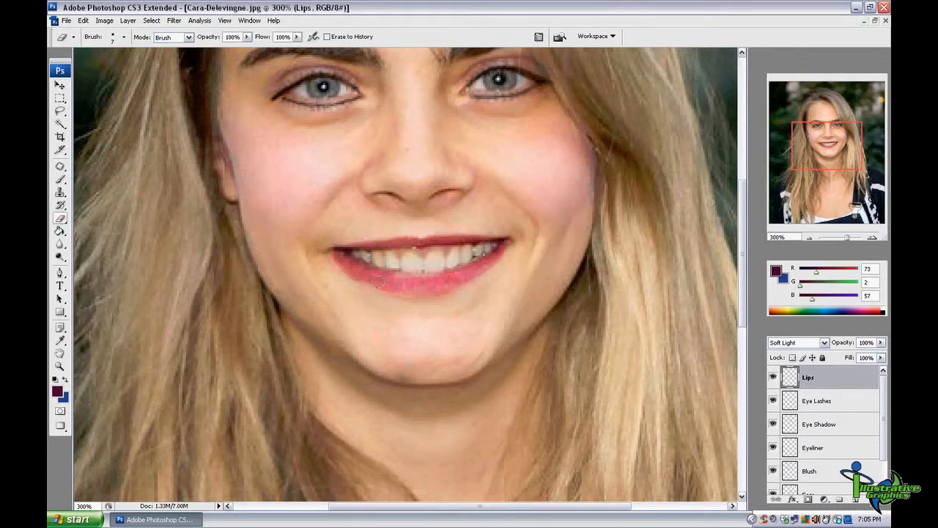
{"action": "left_click_drag", "start_coordinate": [372, 285], "coordinate": [334, 266]}
{"action": "left_click_drag", "start_coordinate": [518, 235], "coordinate": [516, 242]}
{"action": "left_click", "coordinate": [880, 342]}
{"action": "left_click_drag", "start_coordinate": [879, 353], "coordinate": [854, 357]}
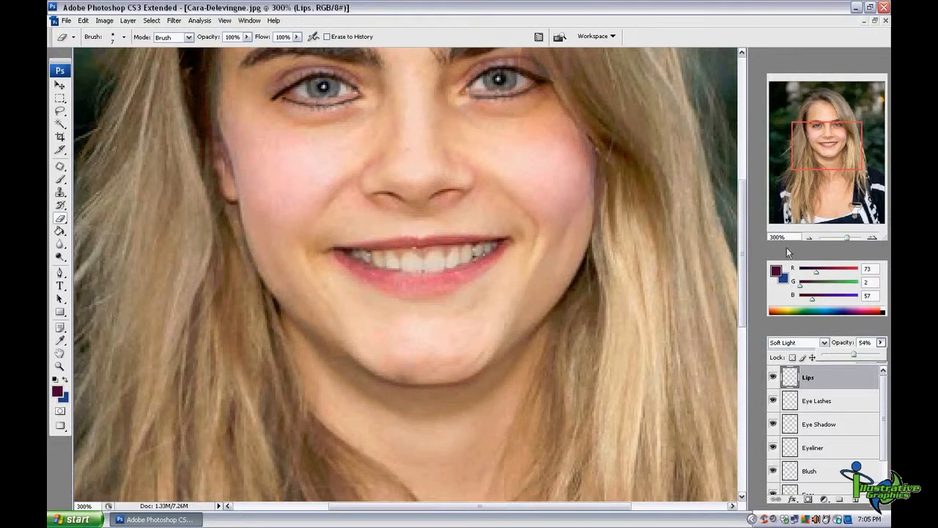
Make the Eye Shadow layer the active layer and leave the Move tool selected.
{"action": "left_click_drag", "start_coordinate": [744, 279], "coordinate": [748, 210]}
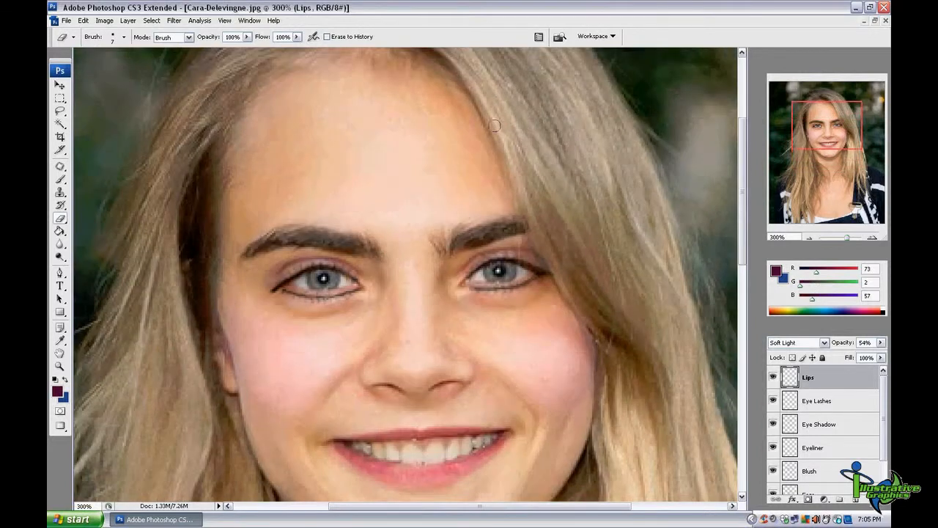
{"action": "left_click", "coordinate": [60, 86]}
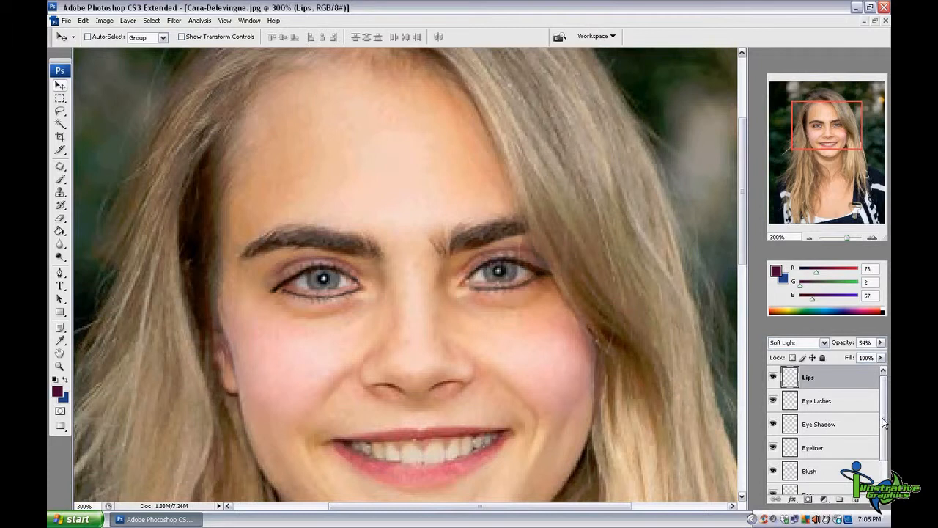
{"action": "left_click_drag", "start_coordinate": [883, 422], "coordinate": [884, 454]}
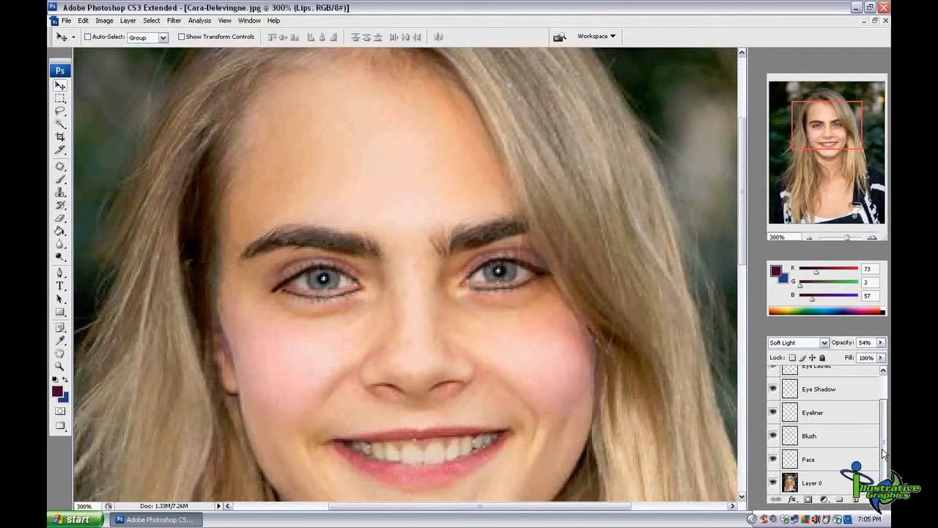
{"action": "left_click", "coordinate": [833, 391]}
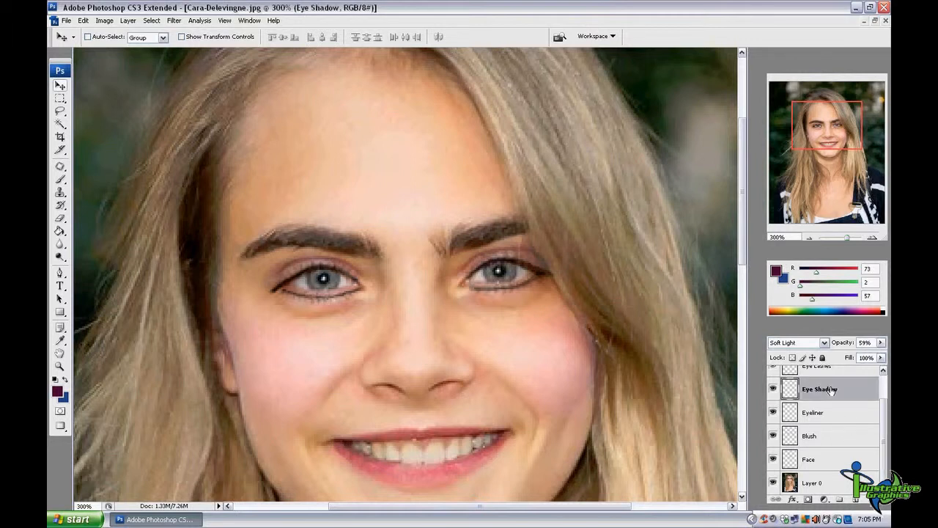
{"action": "left_click", "coordinate": [60, 218]}
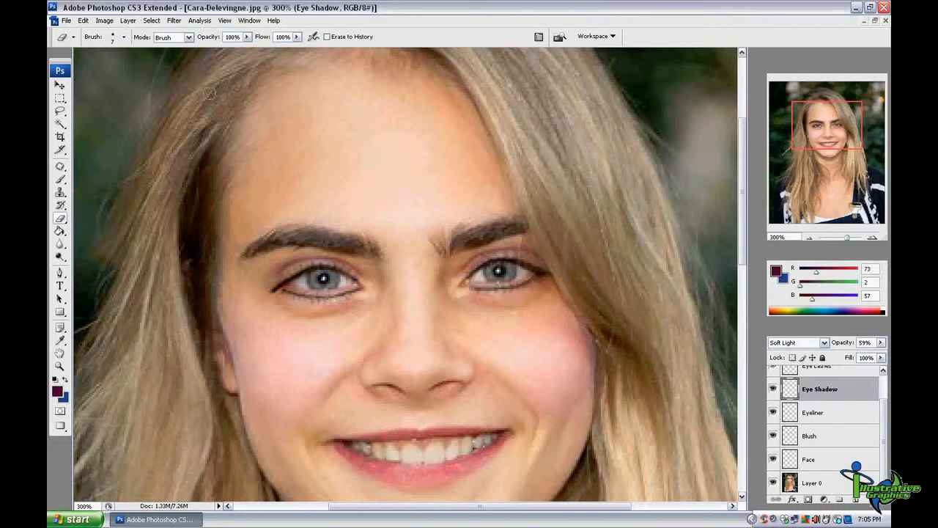
{"action": "left_click", "coordinate": [60, 86]}
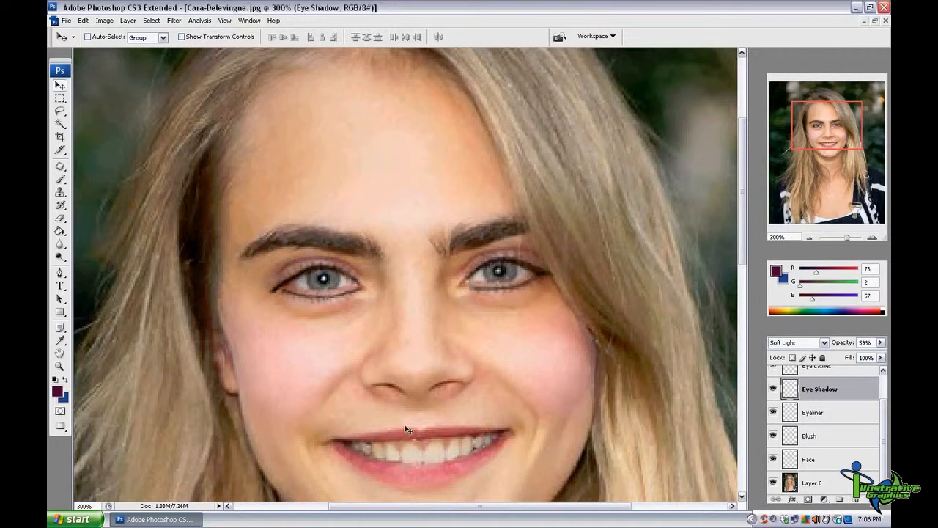
Display the portrait at actual pixels to review the finished makeup on the whole image.
{"action": "scroll", "coordinate": [884, 433], "scroll_direction": "up", "scroll_amount": 2}
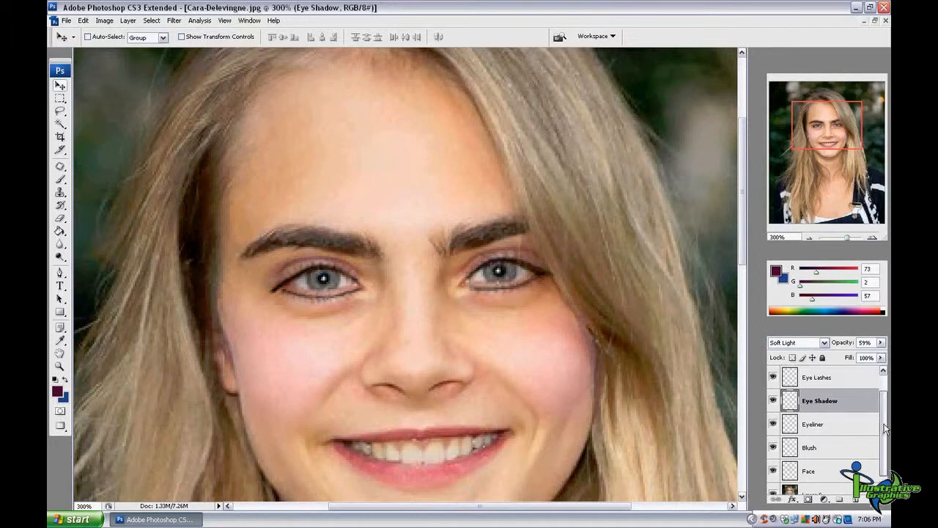
{"action": "left_click", "coordinate": [217, 25]}
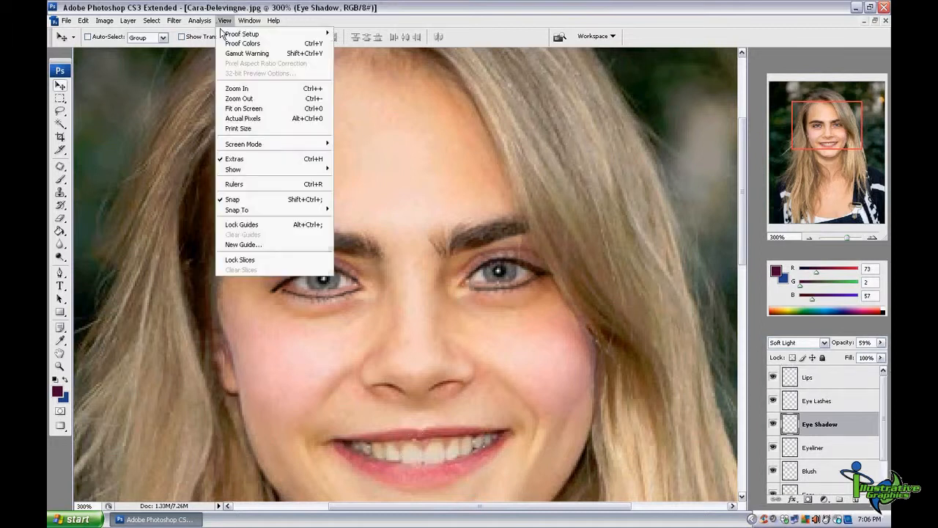
{"action": "left_click", "coordinate": [246, 118]}
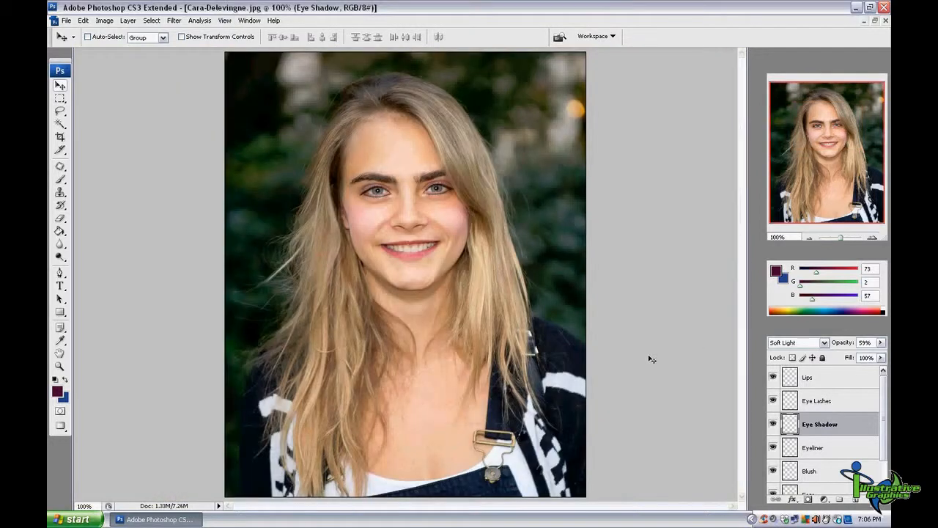